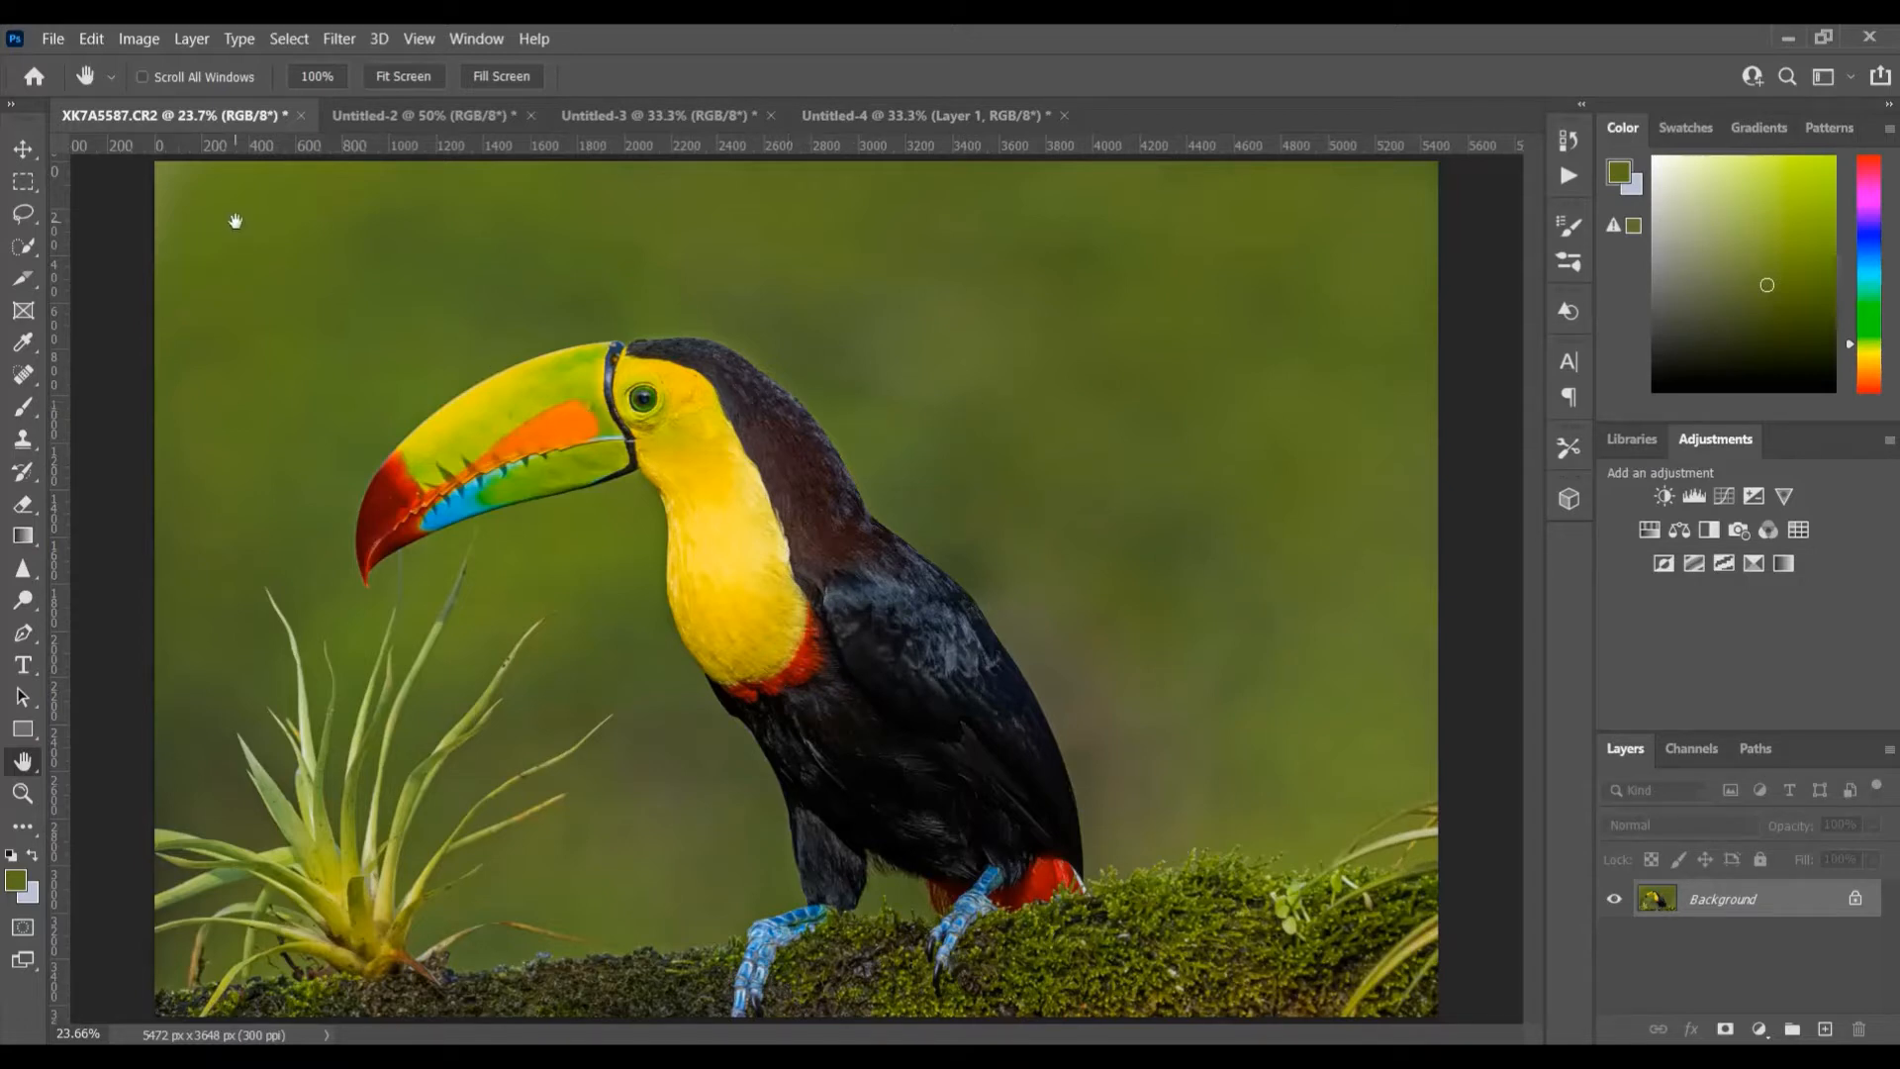
# - Create a new document from the recent 3240 x 1350 px, 300 ppi custom preset
pyautogui.click(47, 41)
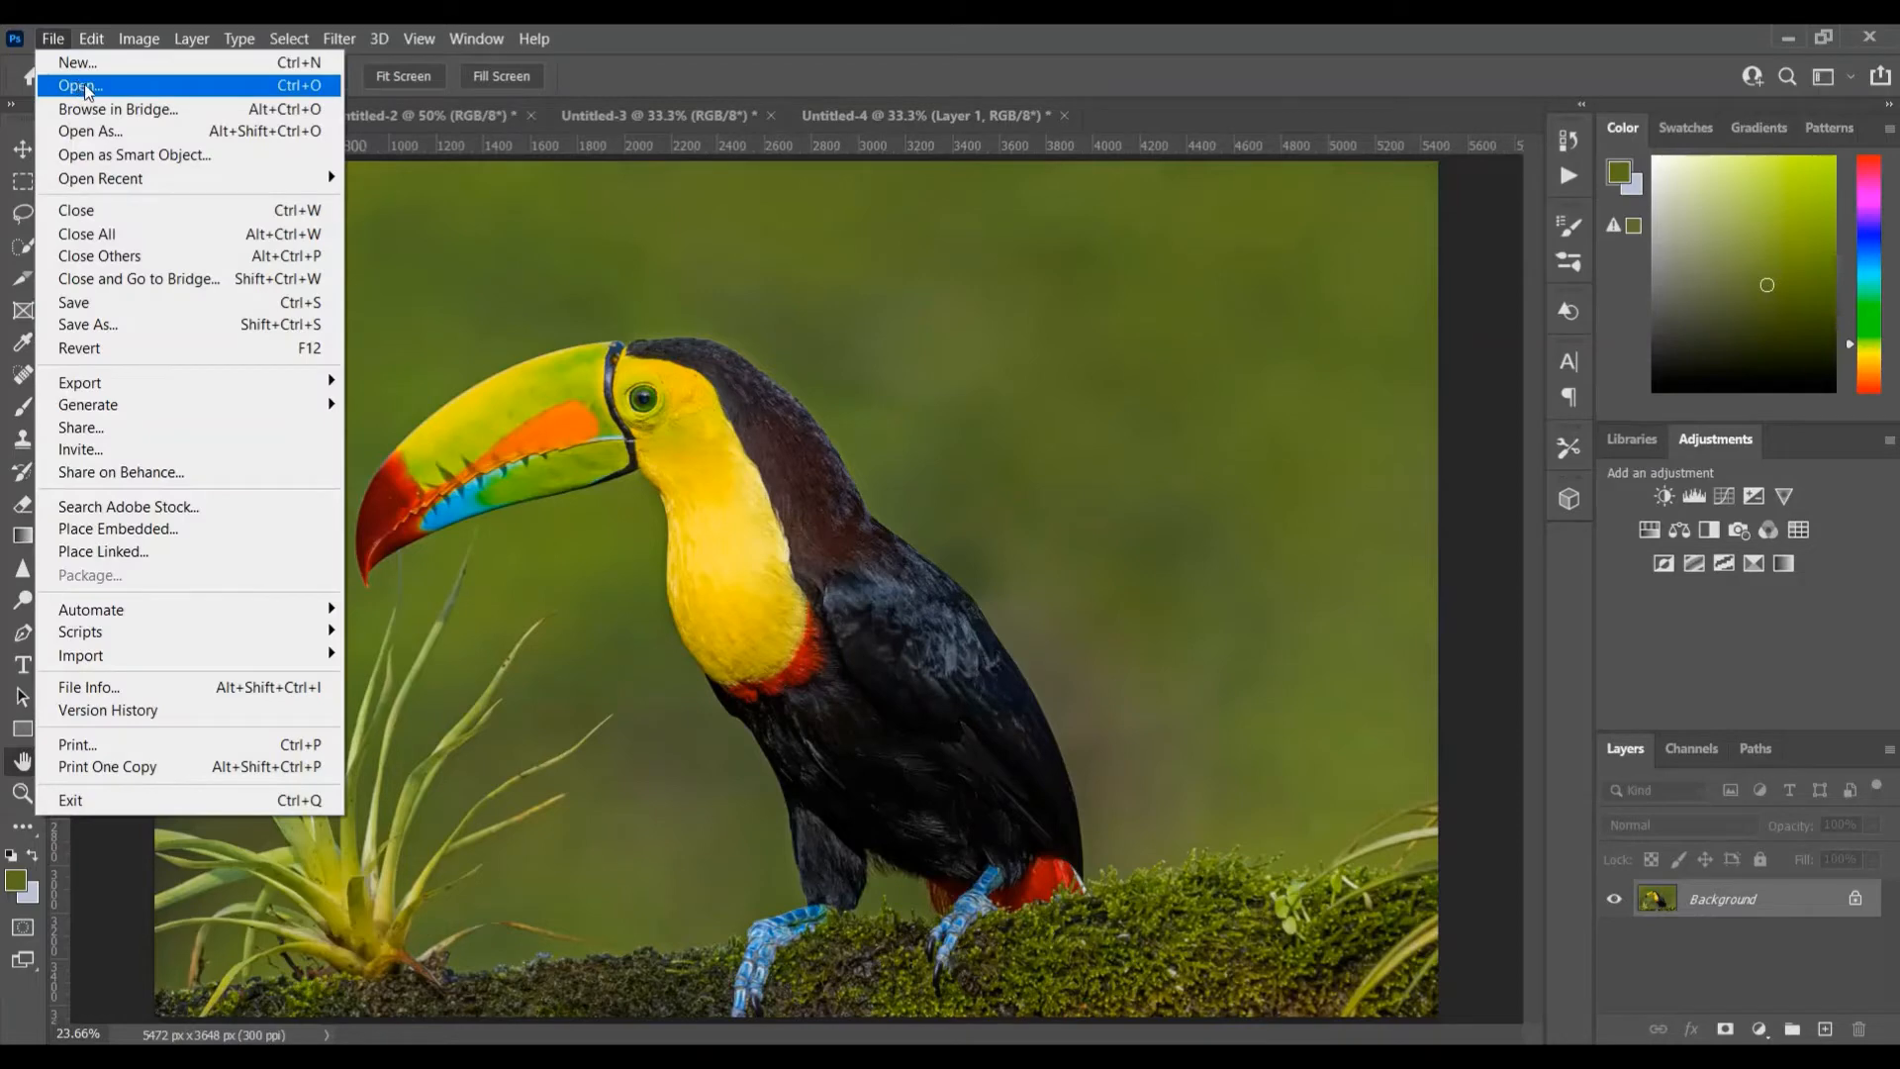
pyautogui.click(97, 69)
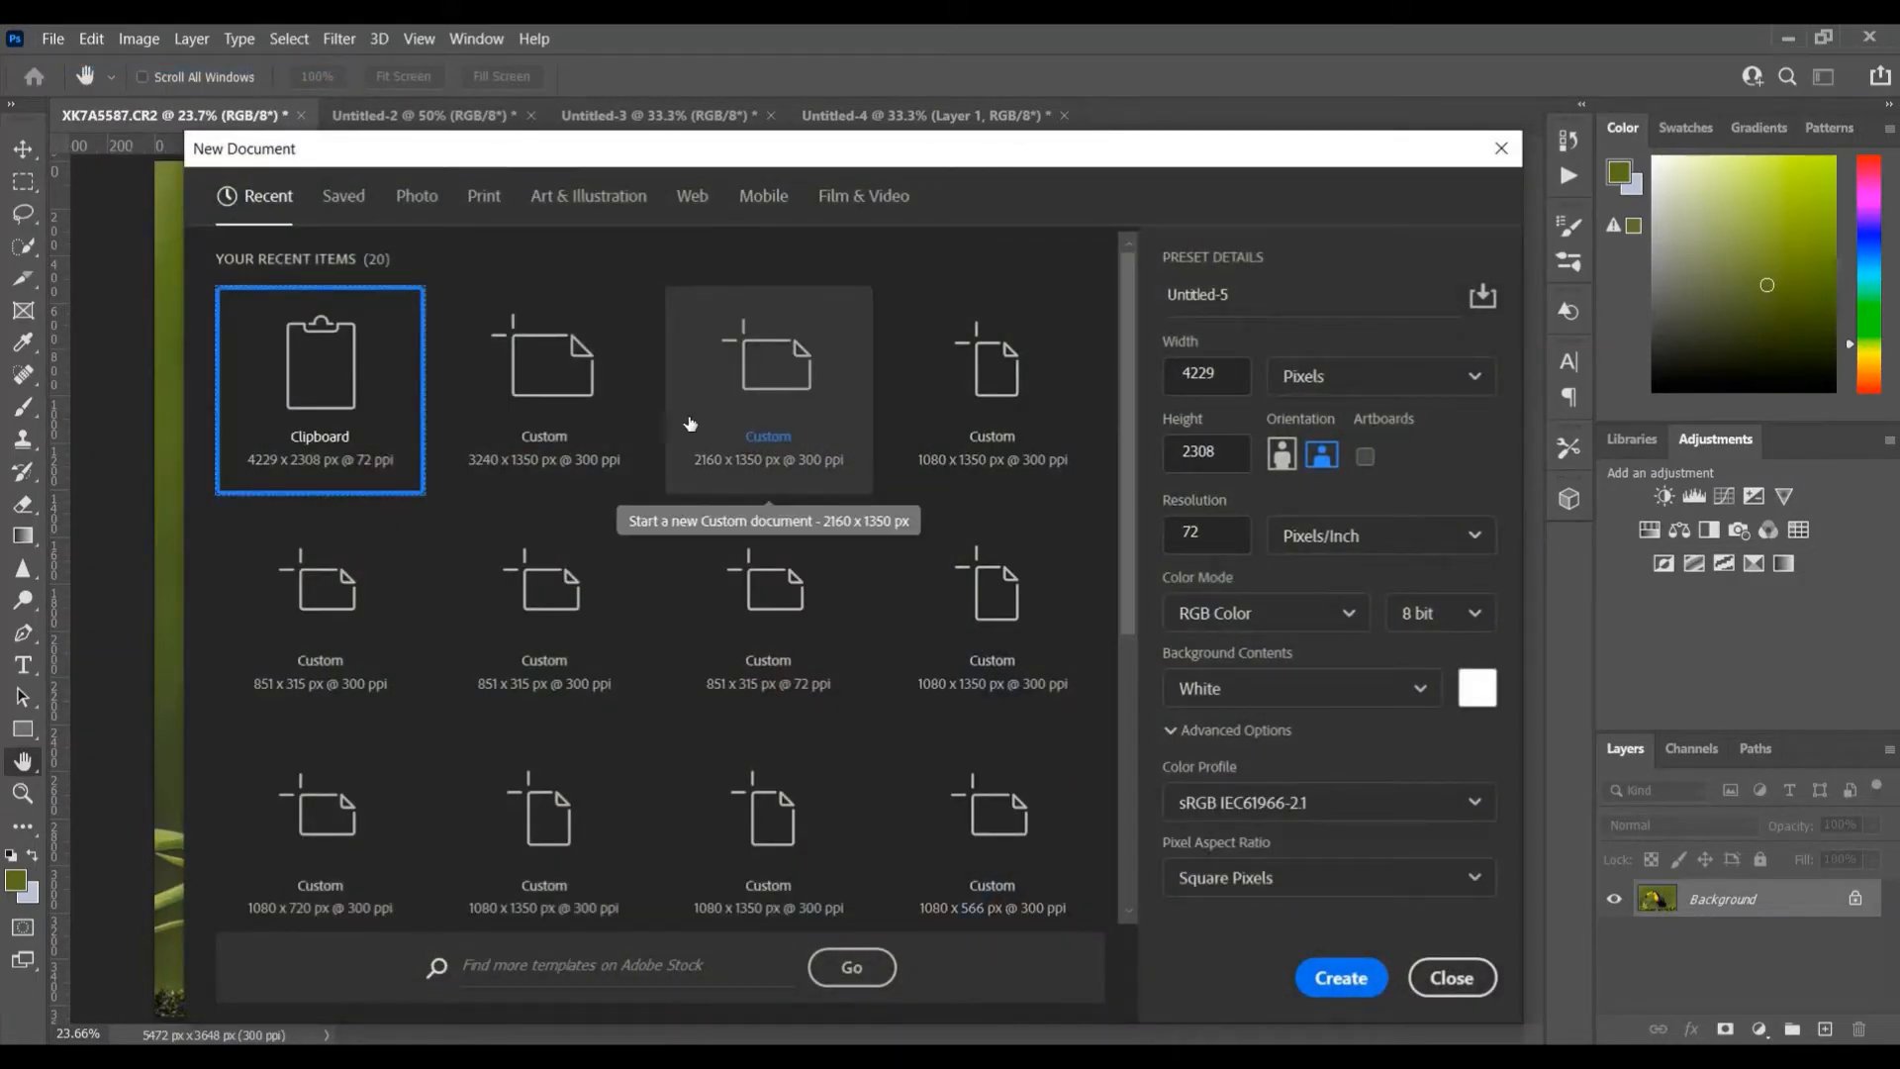
pyautogui.click(556, 401)
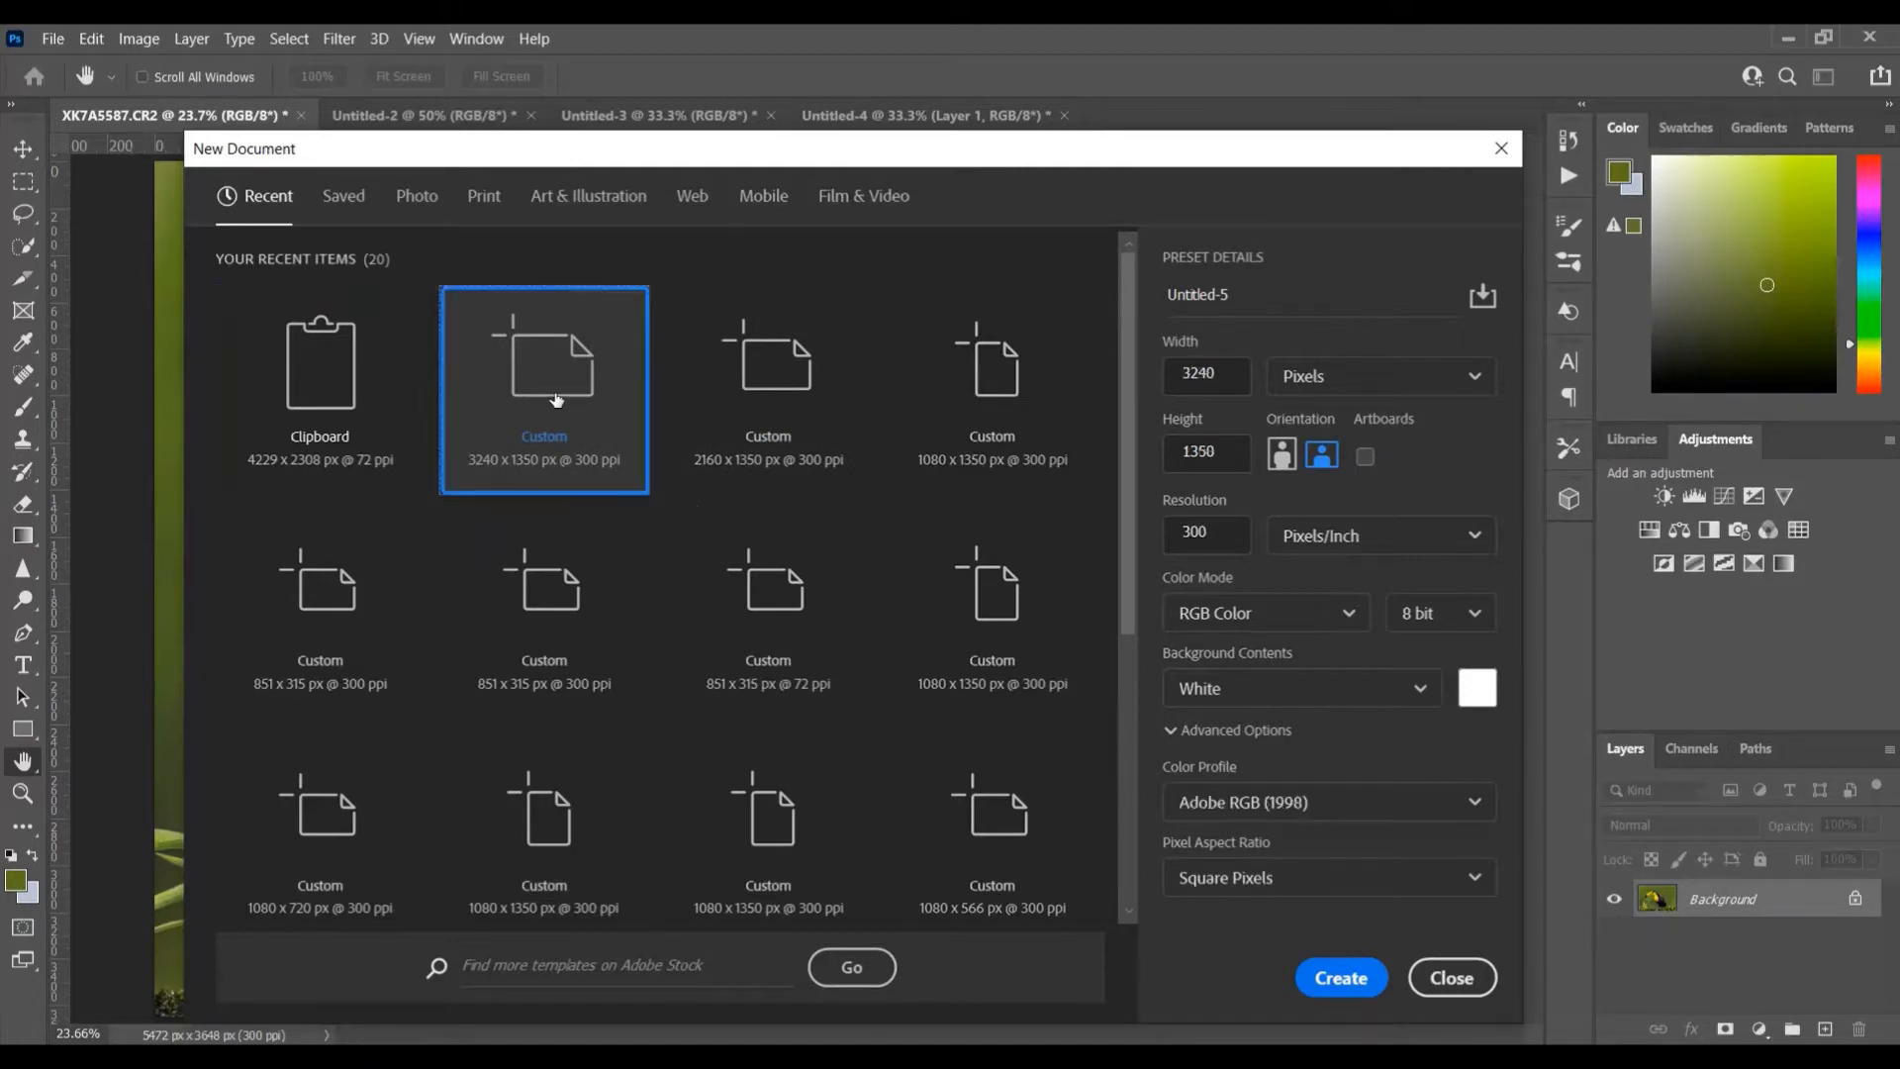
pyautogui.click(1339, 978)
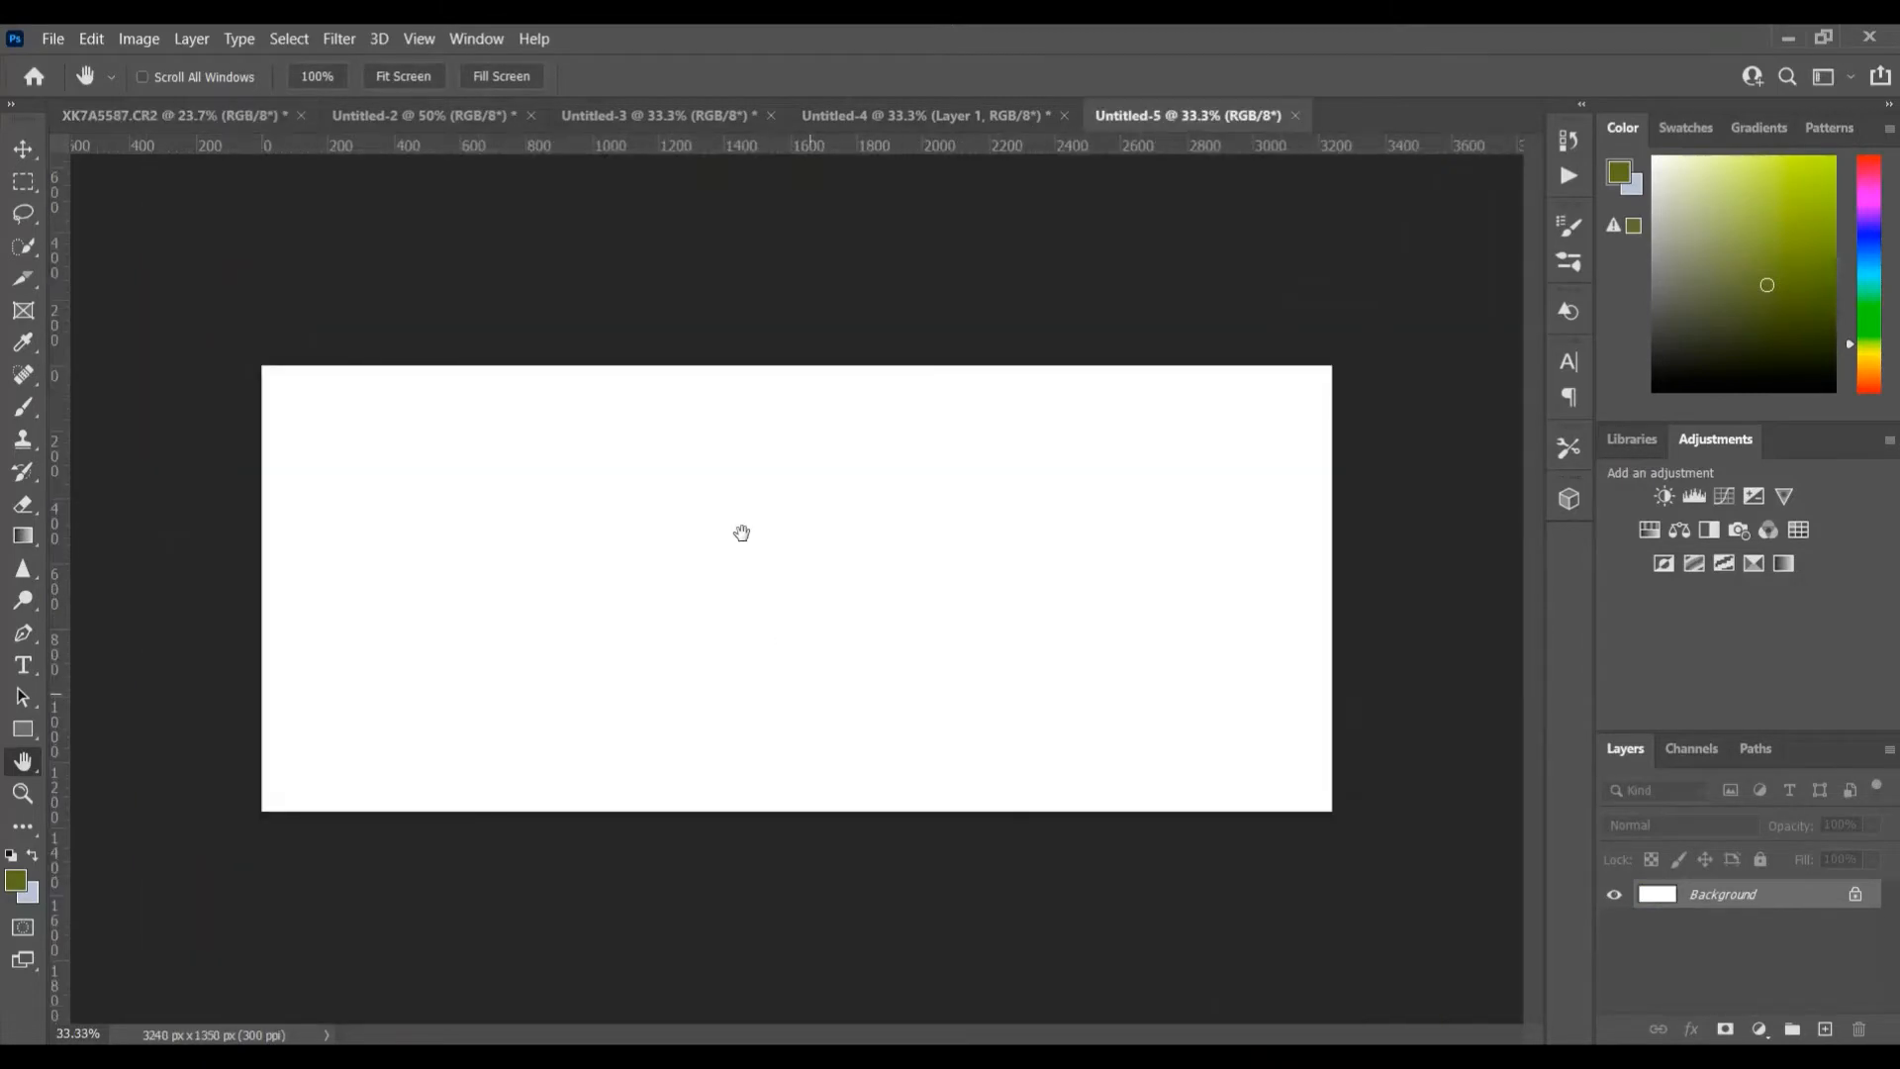
# - Fill the blank canvas background with the solid olive green colour #64742b
pyautogui.click(411, 79)
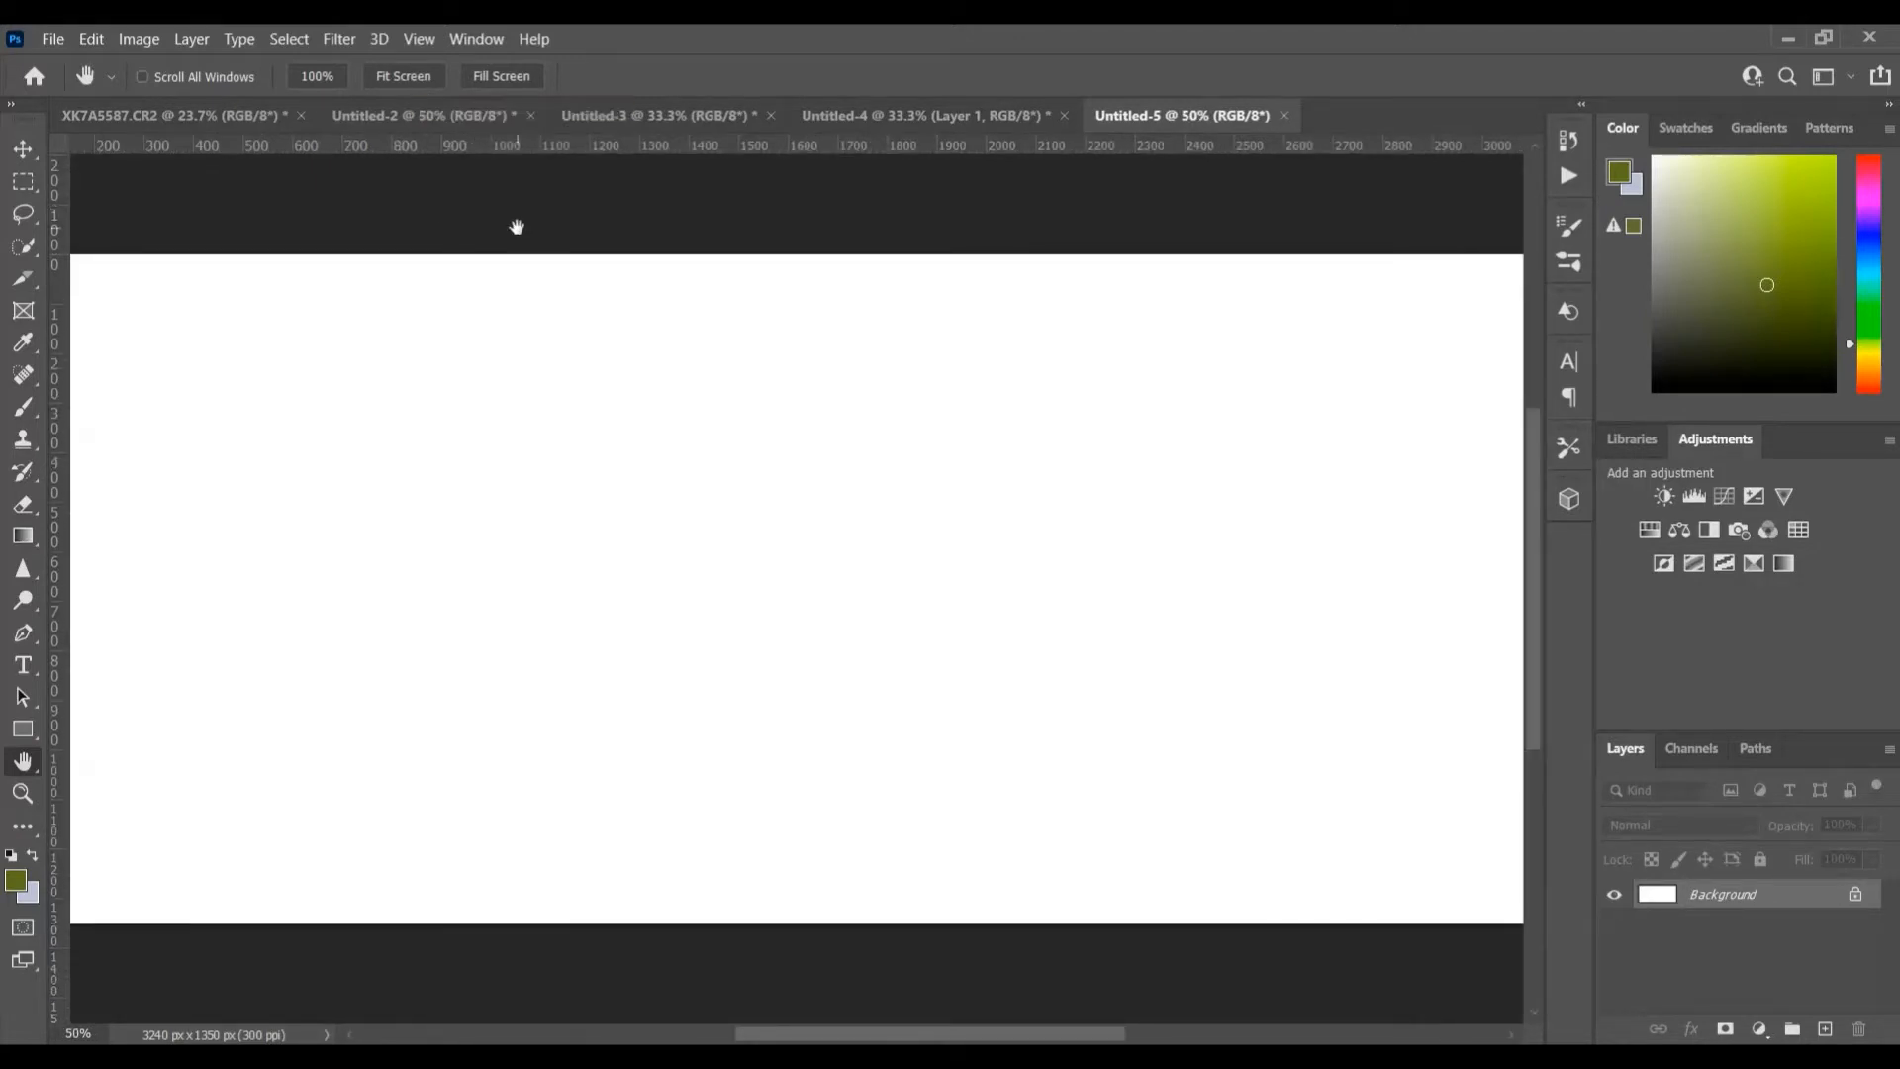
pyautogui.click(52, 39)
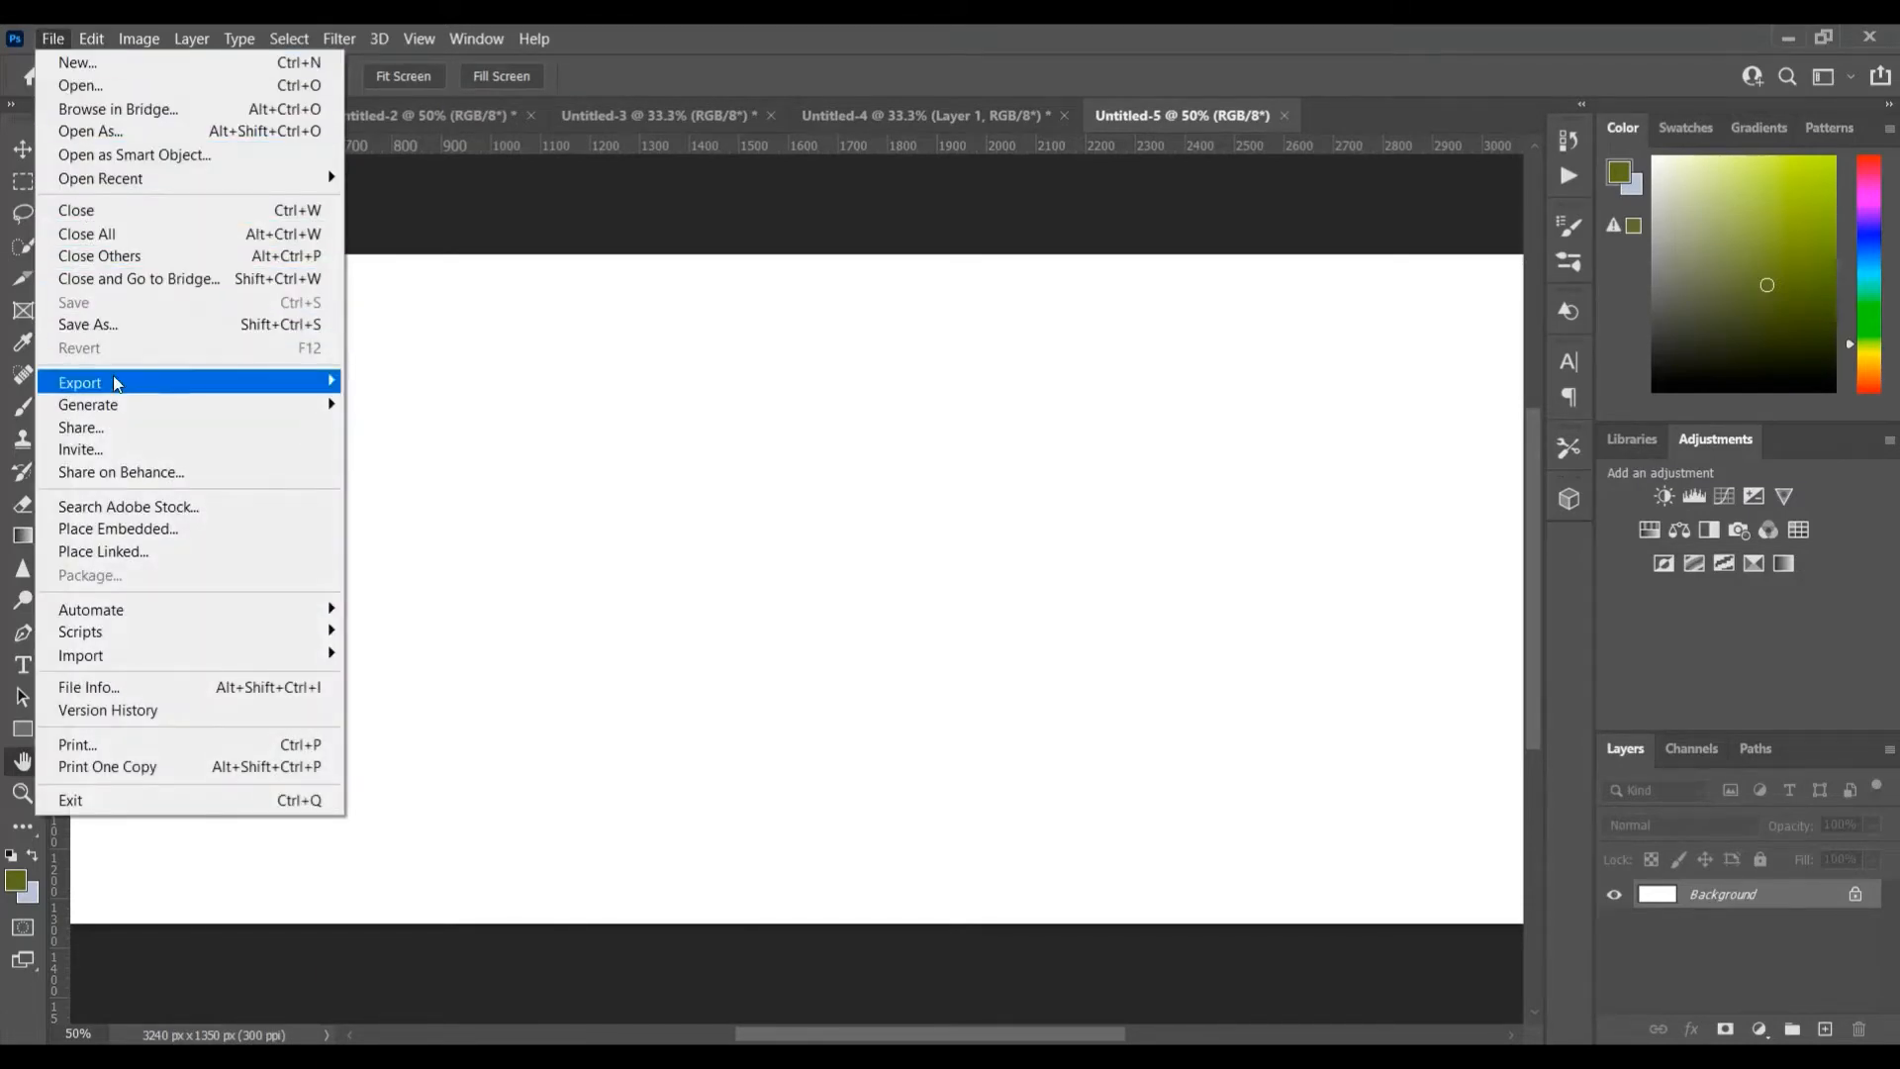
pyautogui.moveTo(91, 39)
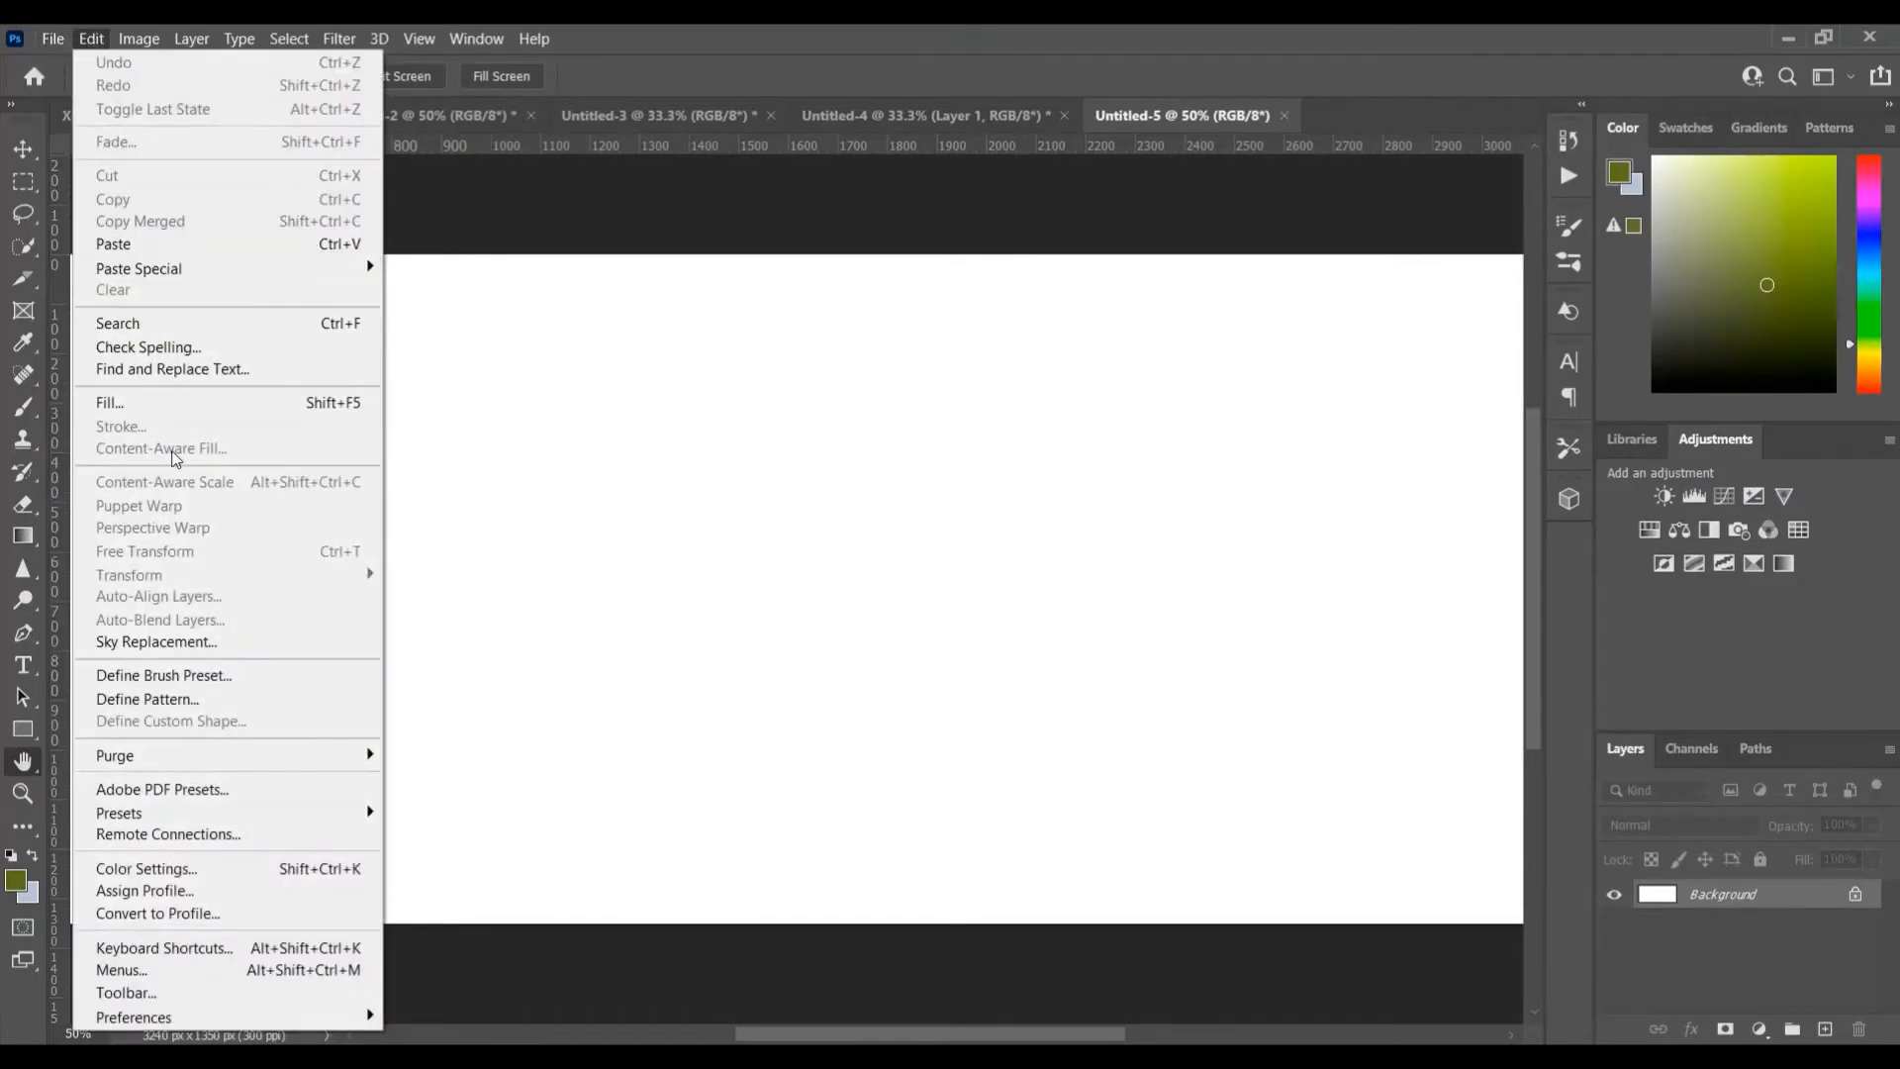
pyautogui.click(109, 403)
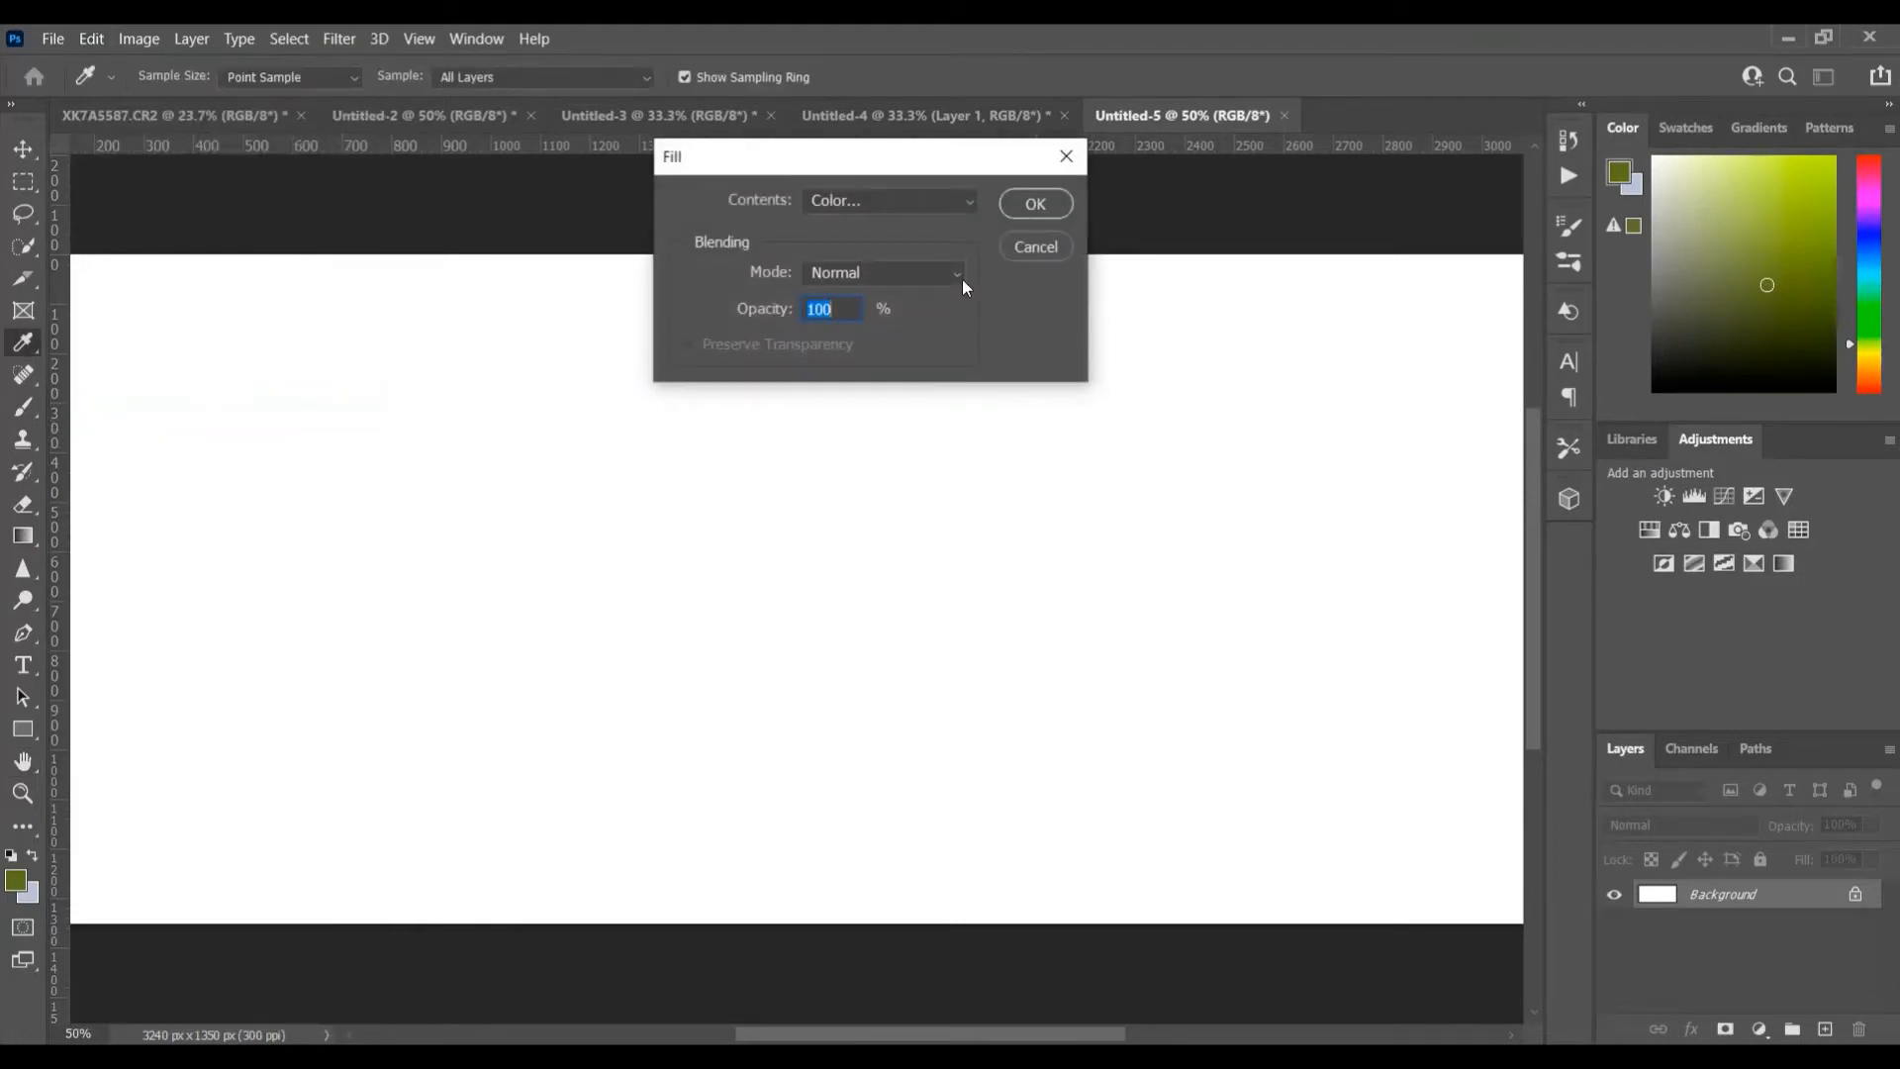
pyautogui.click(970, 205)
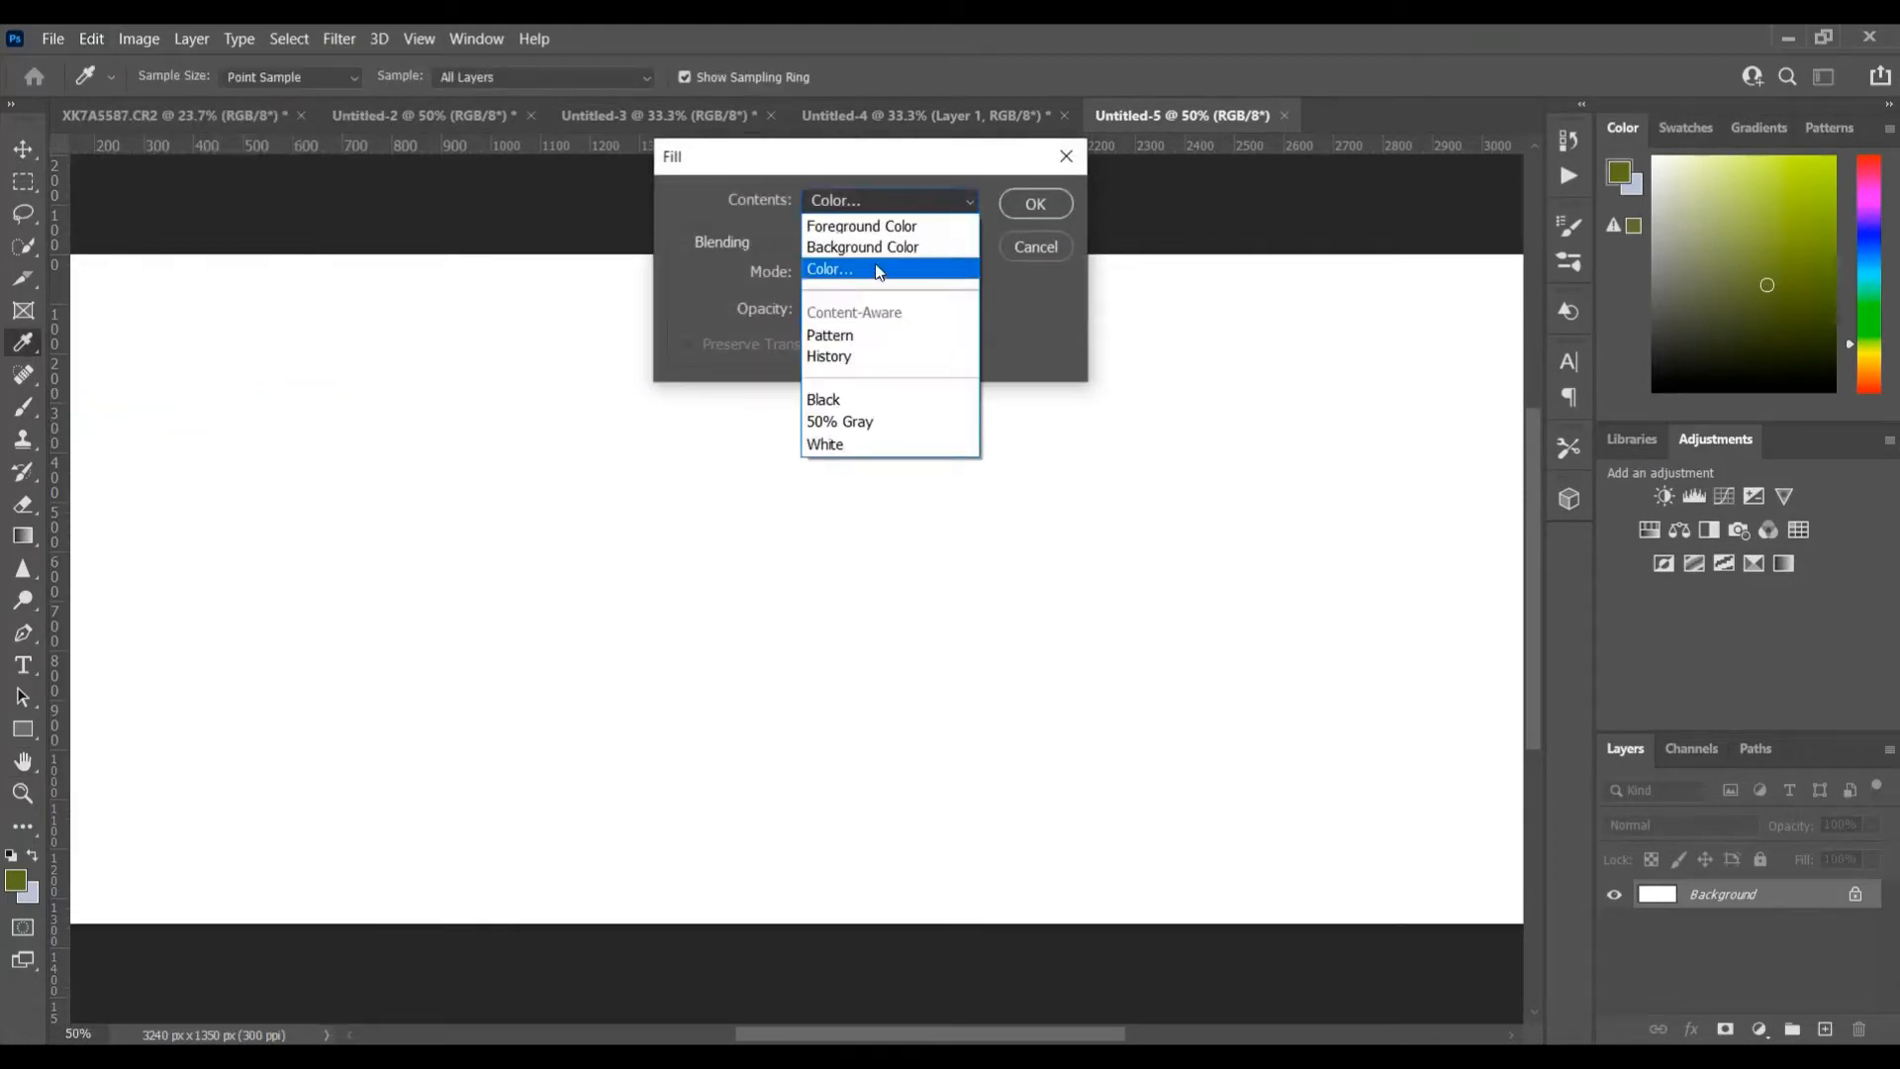
pyautogui.click(875, 263)
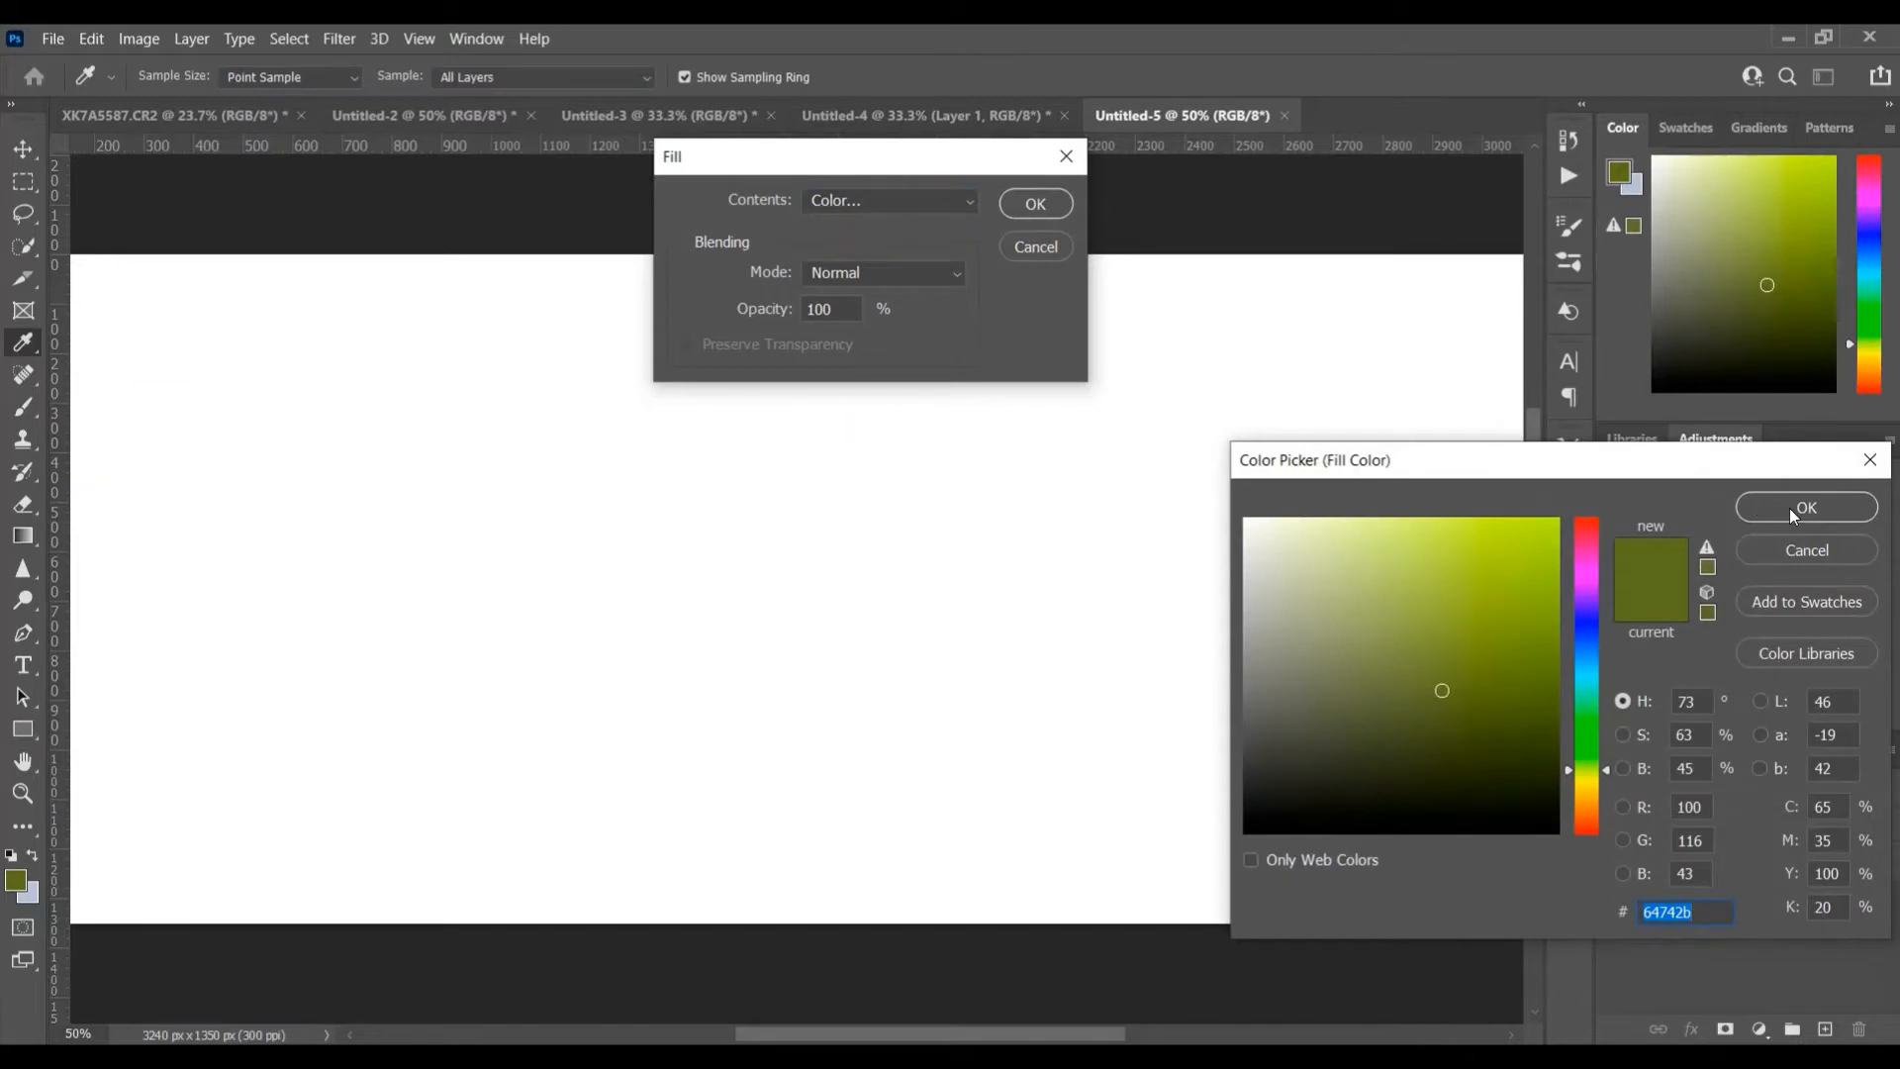
pyautogui.click(1789, 507)
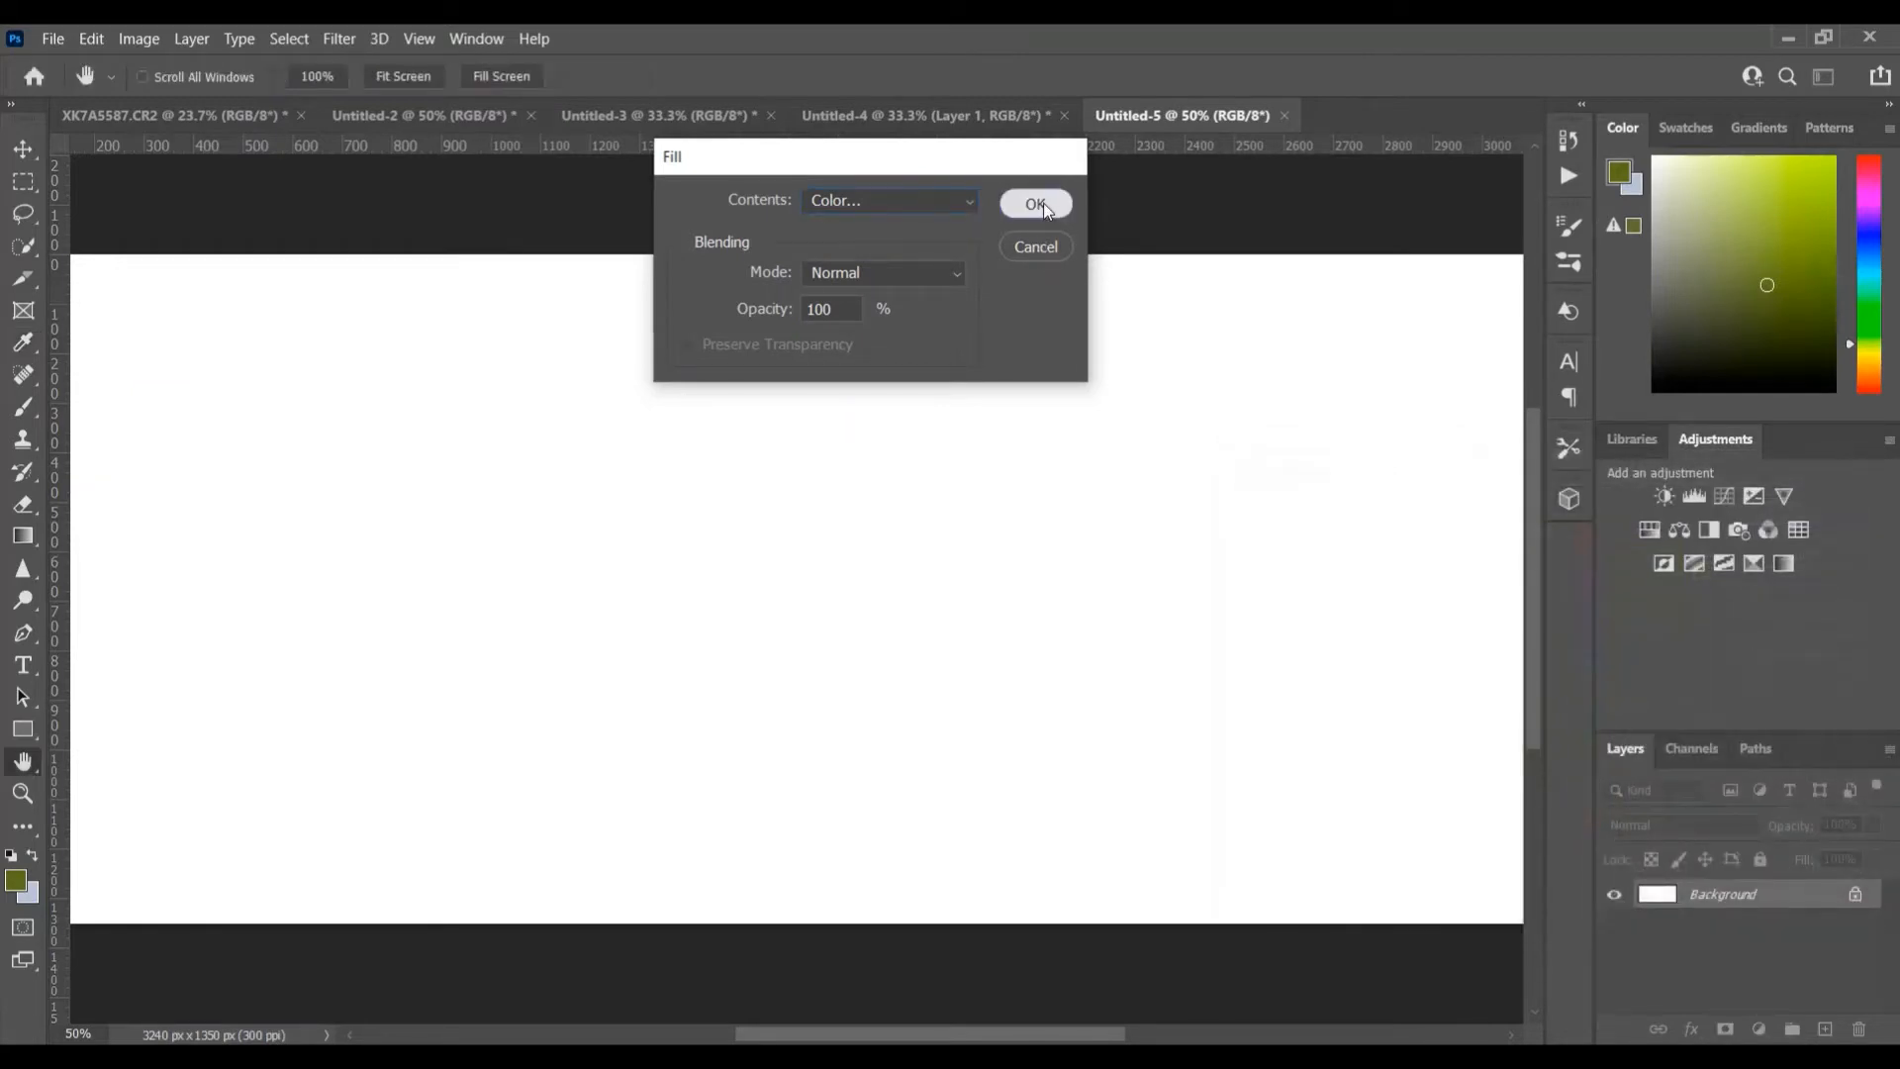
pyautogui.click(1035, 204)
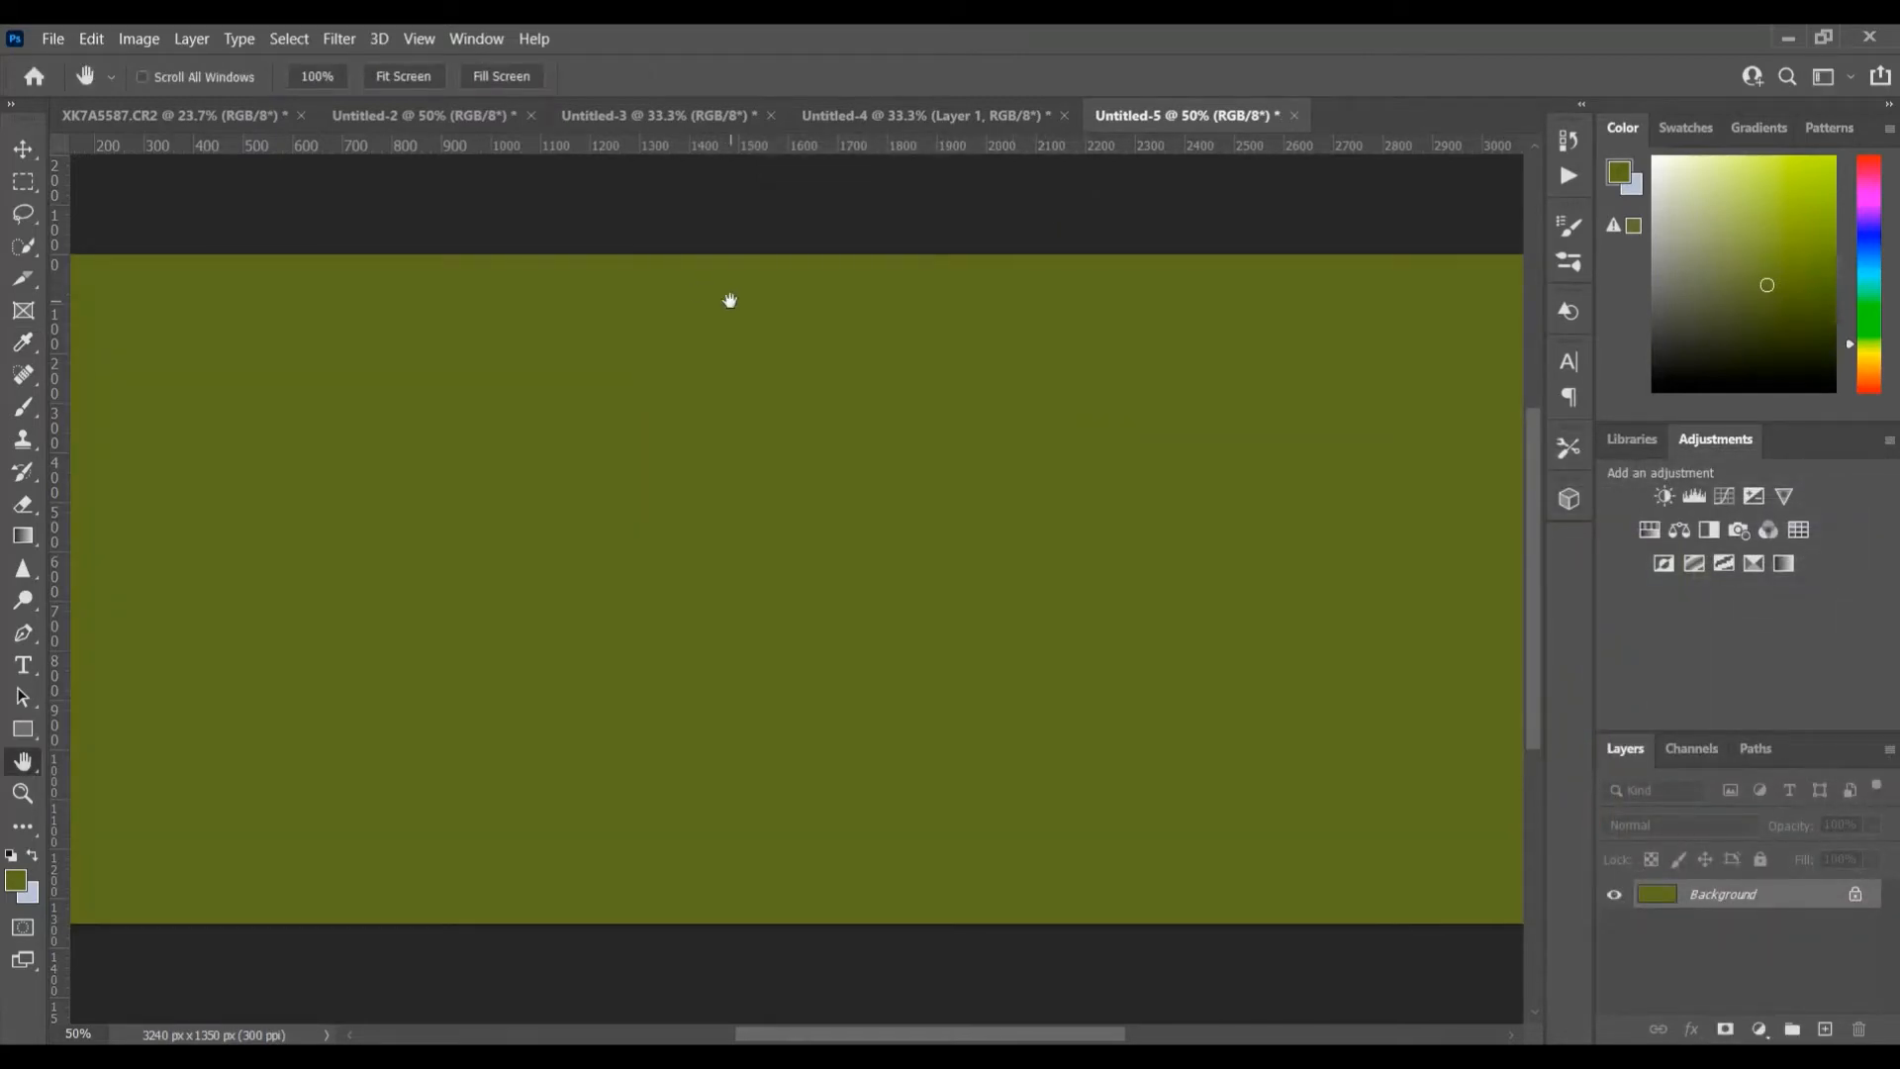
# - Add a guide layout that divides the green canvas into 3 columns without rows or margins
pyautogui.hotkey('ctrl', '-')
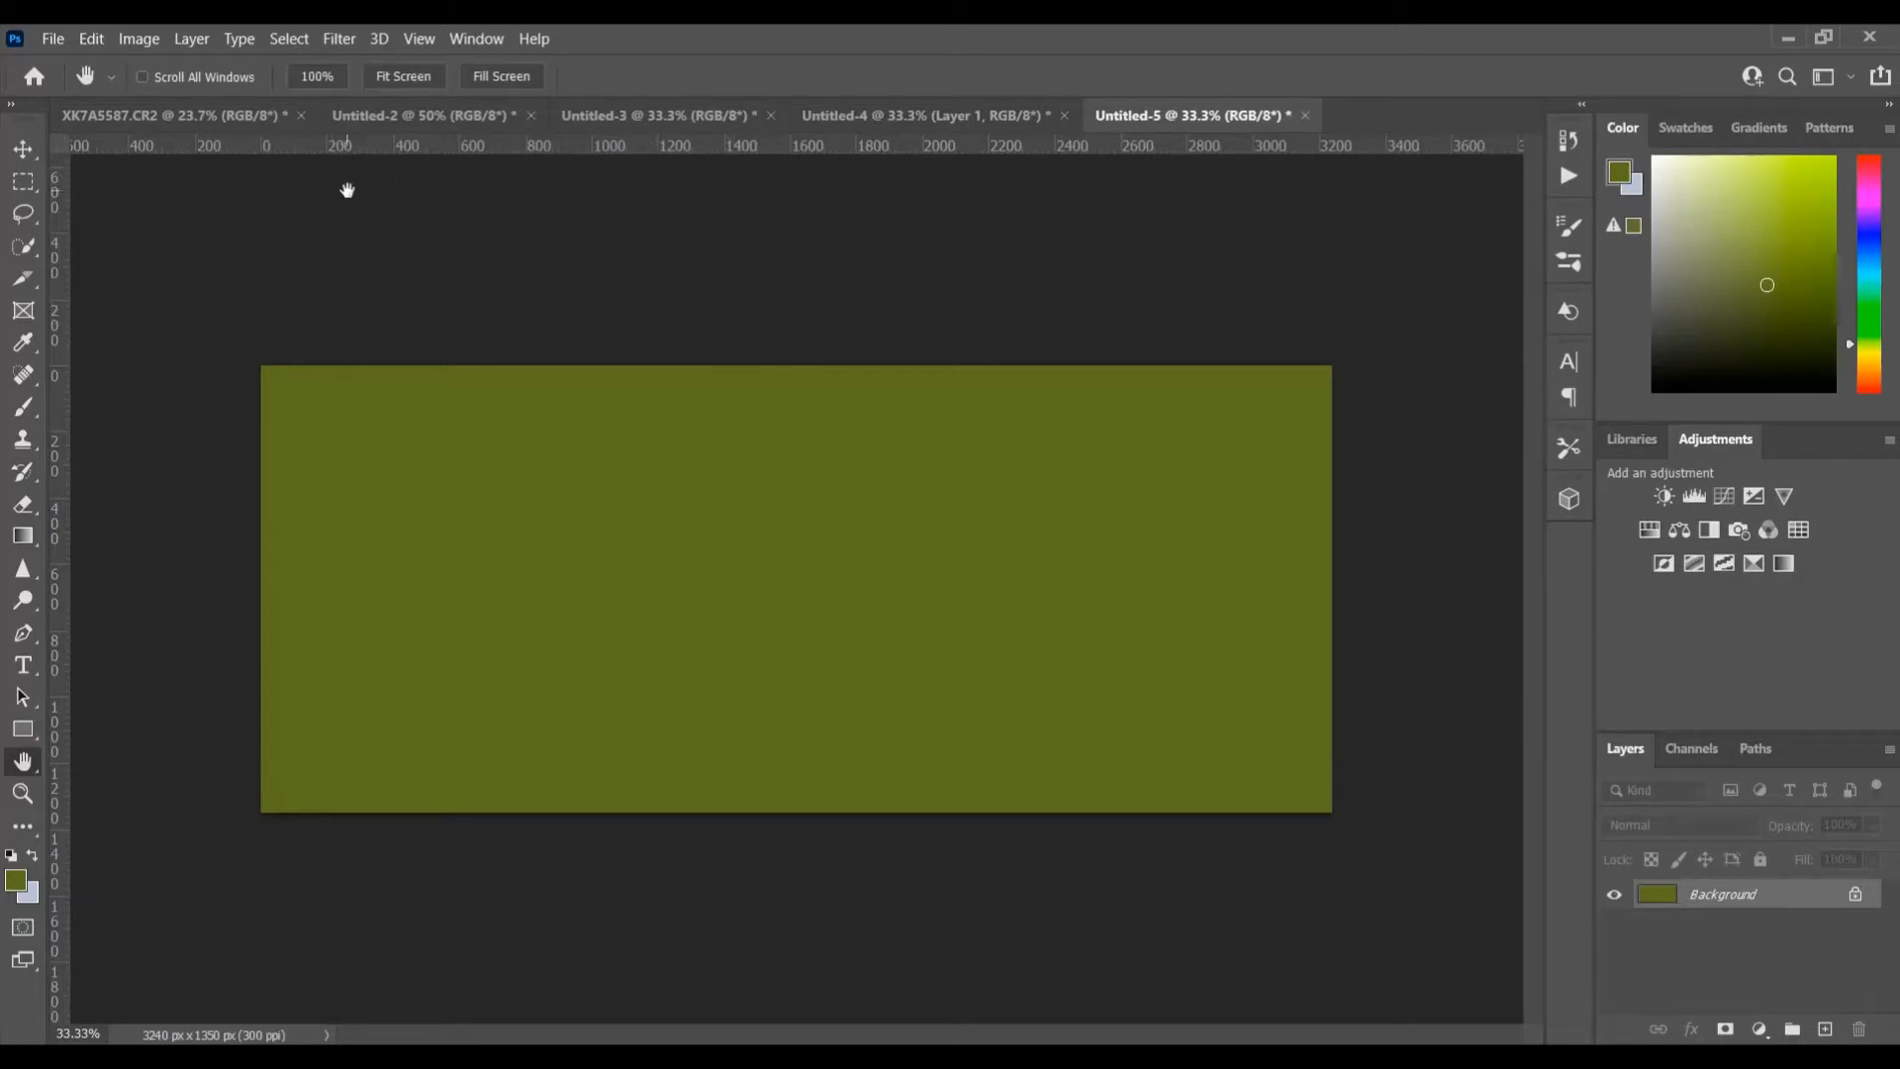
pyautogui.click(418, 40)
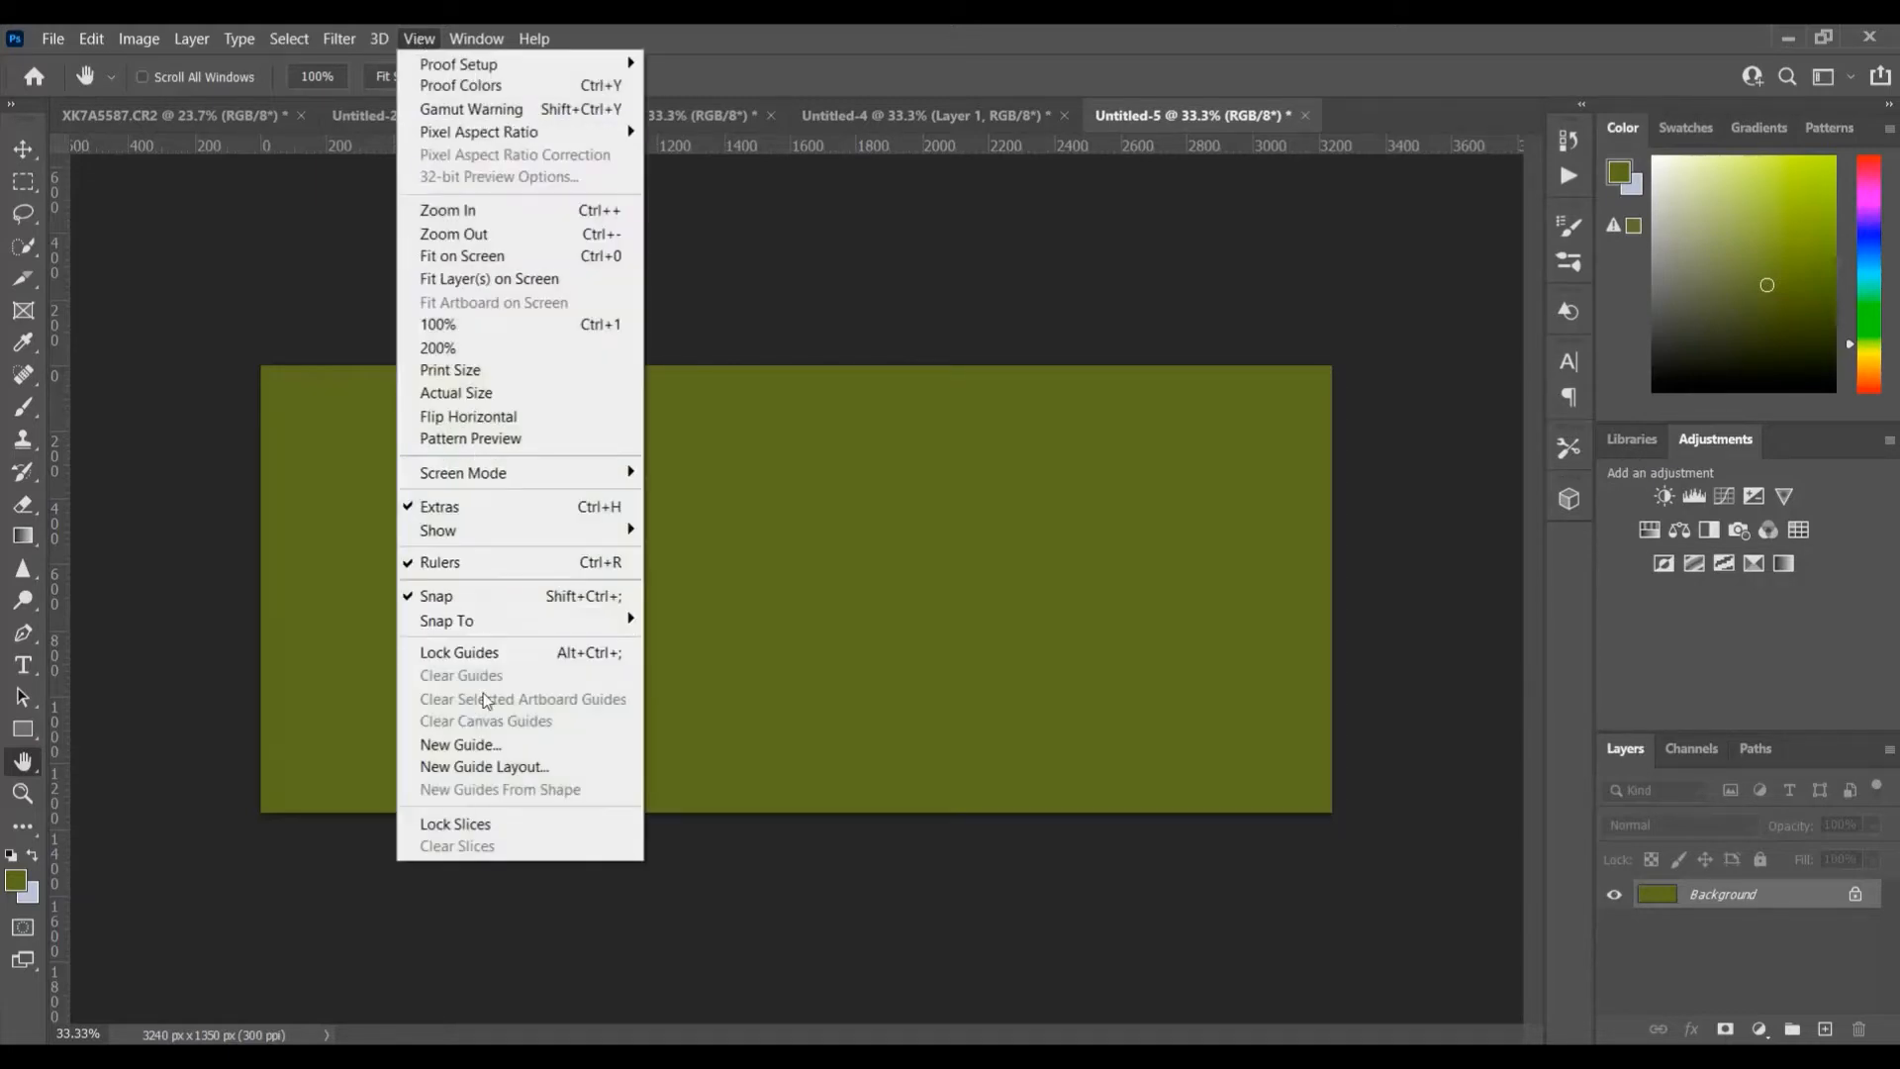
pyautogui.click(508, 767)
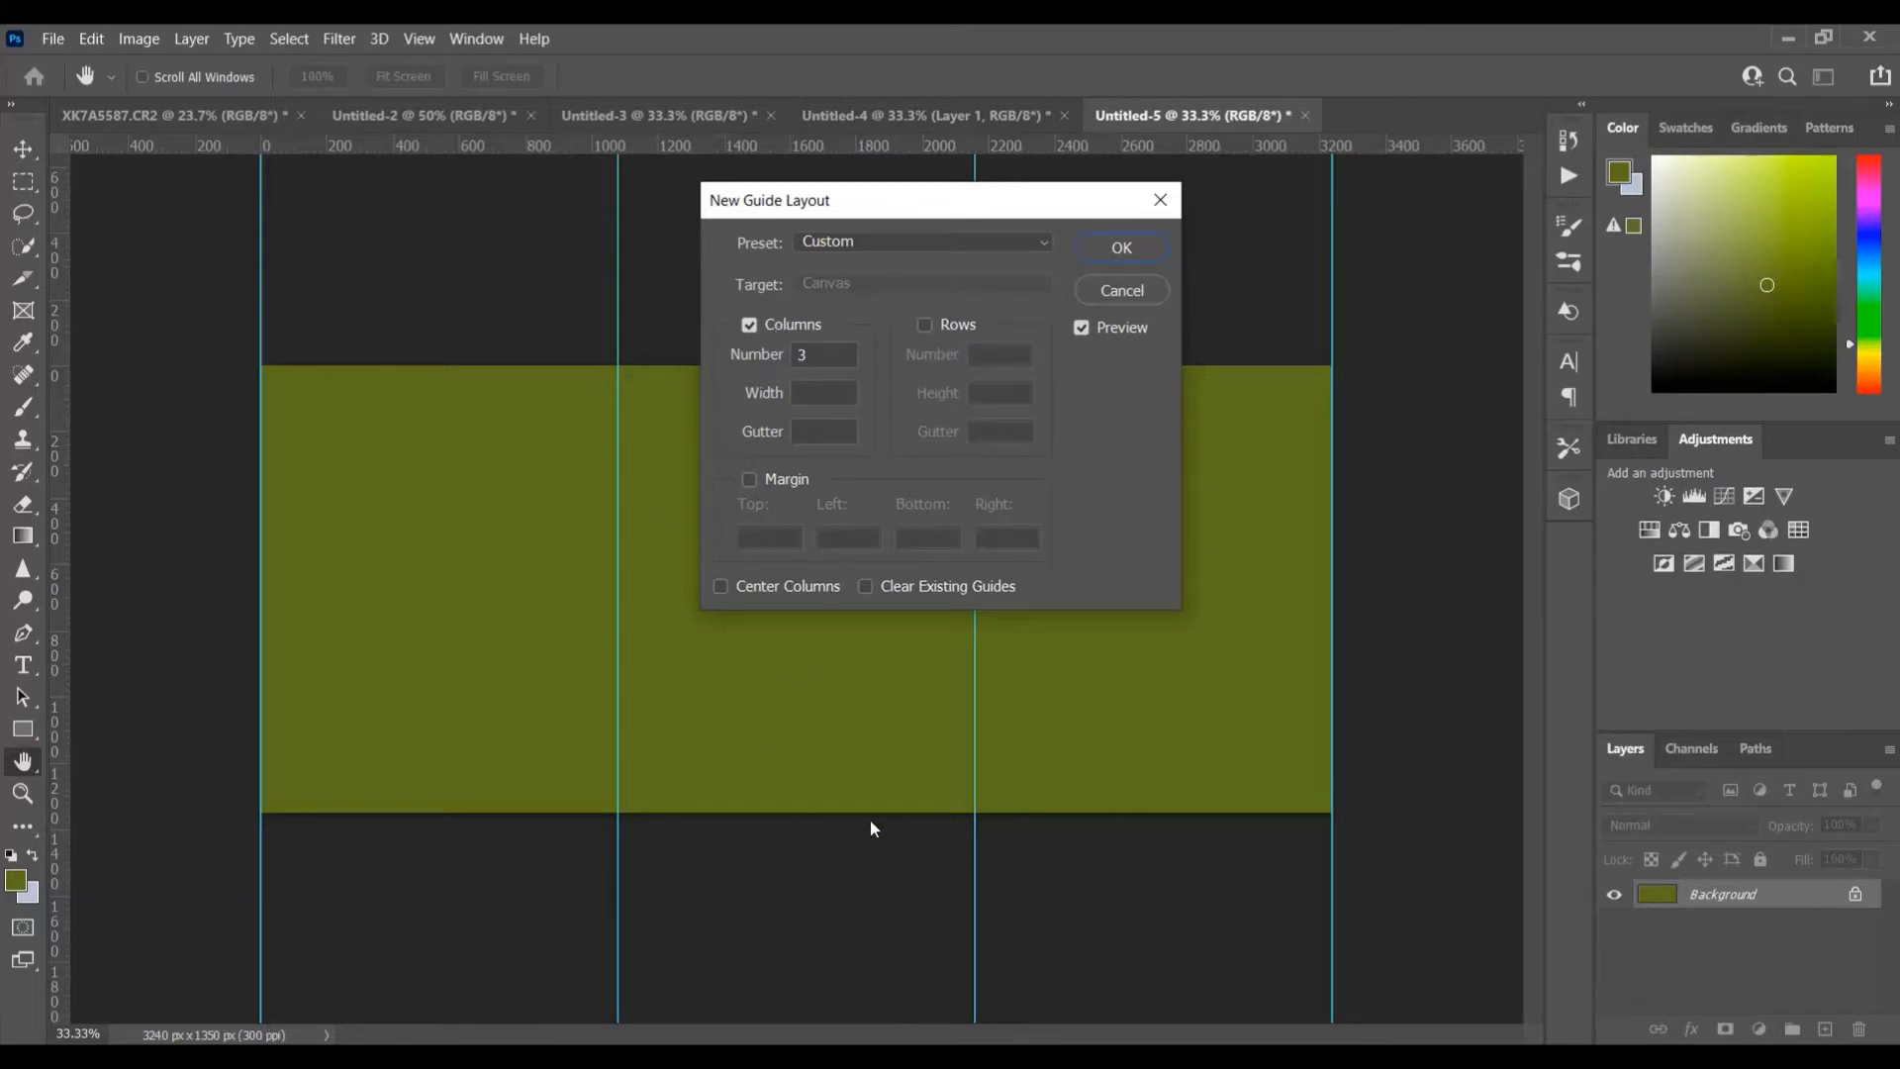
pyautogui.click(1121, 248)
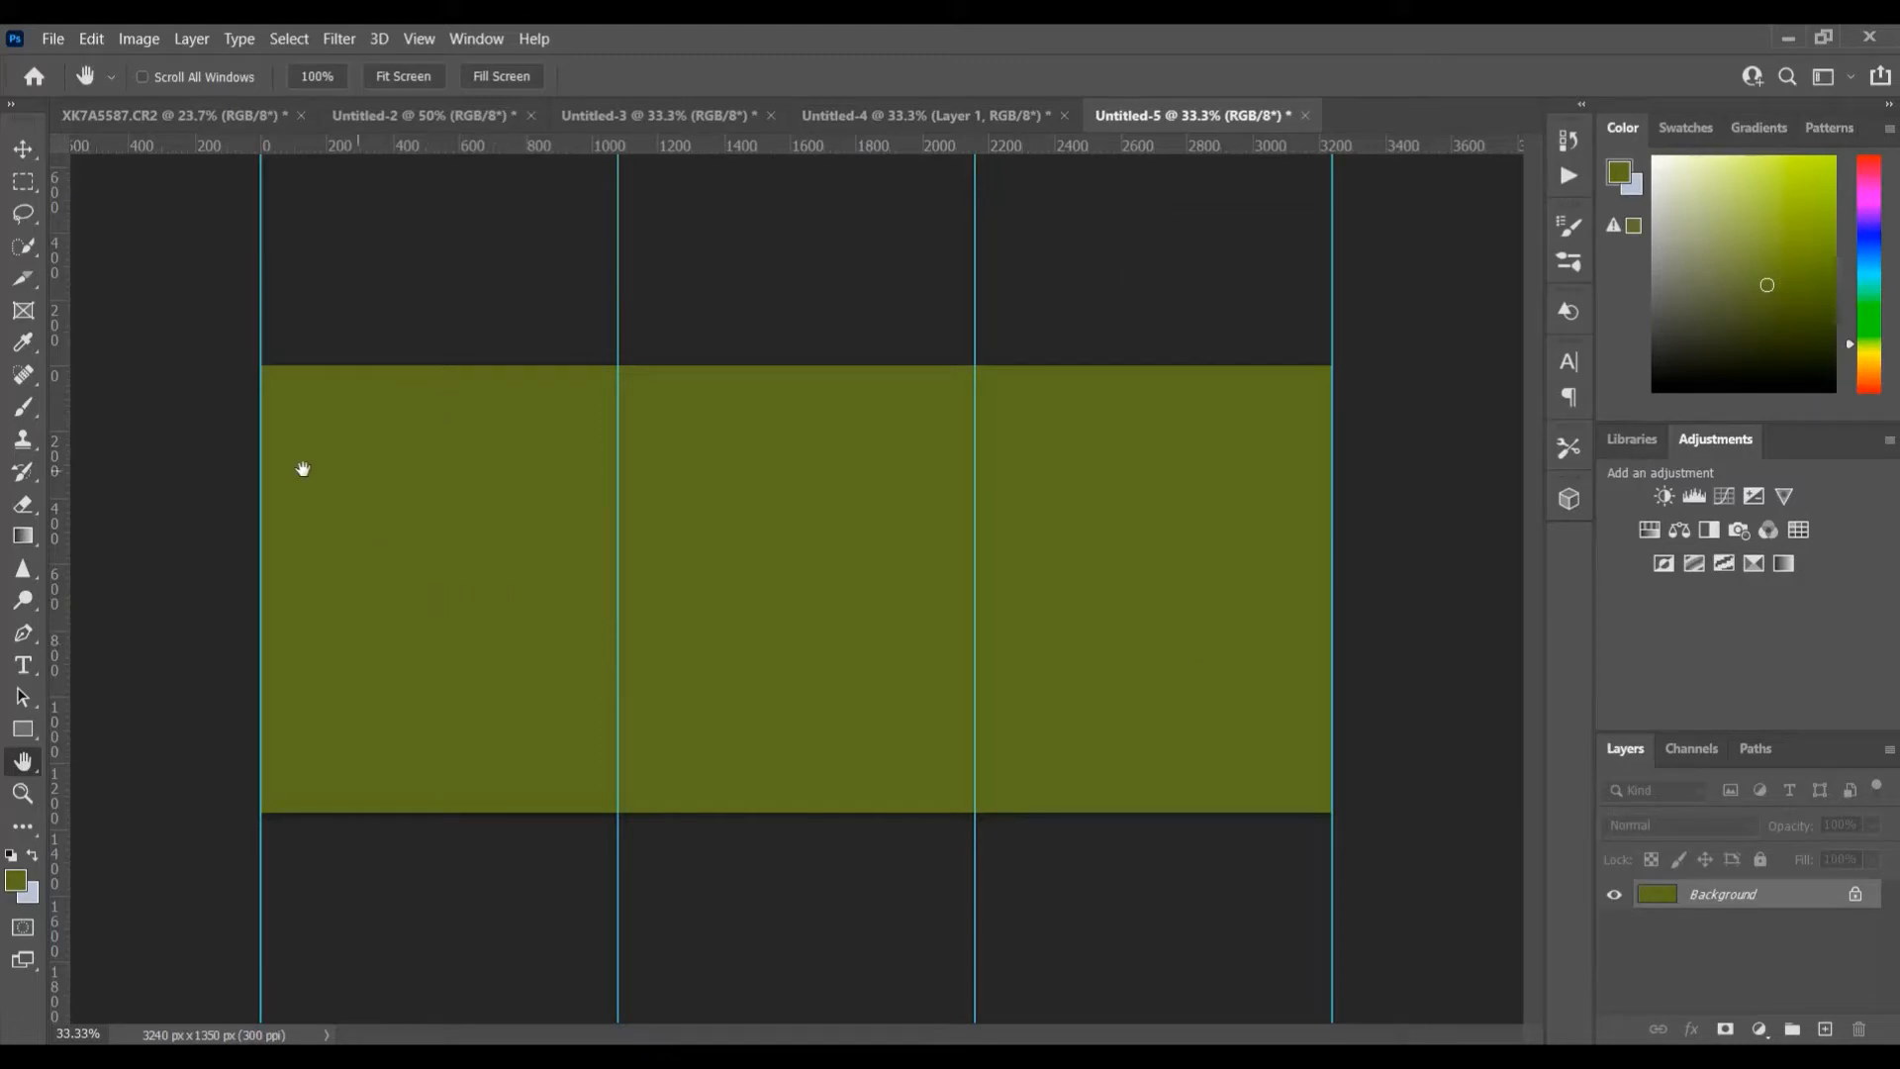
# - Resize the toucan photo in XK7A5587.CR2 to a height of 1350 pixels, keeping its proportions
pyautogui.click(189, 117)
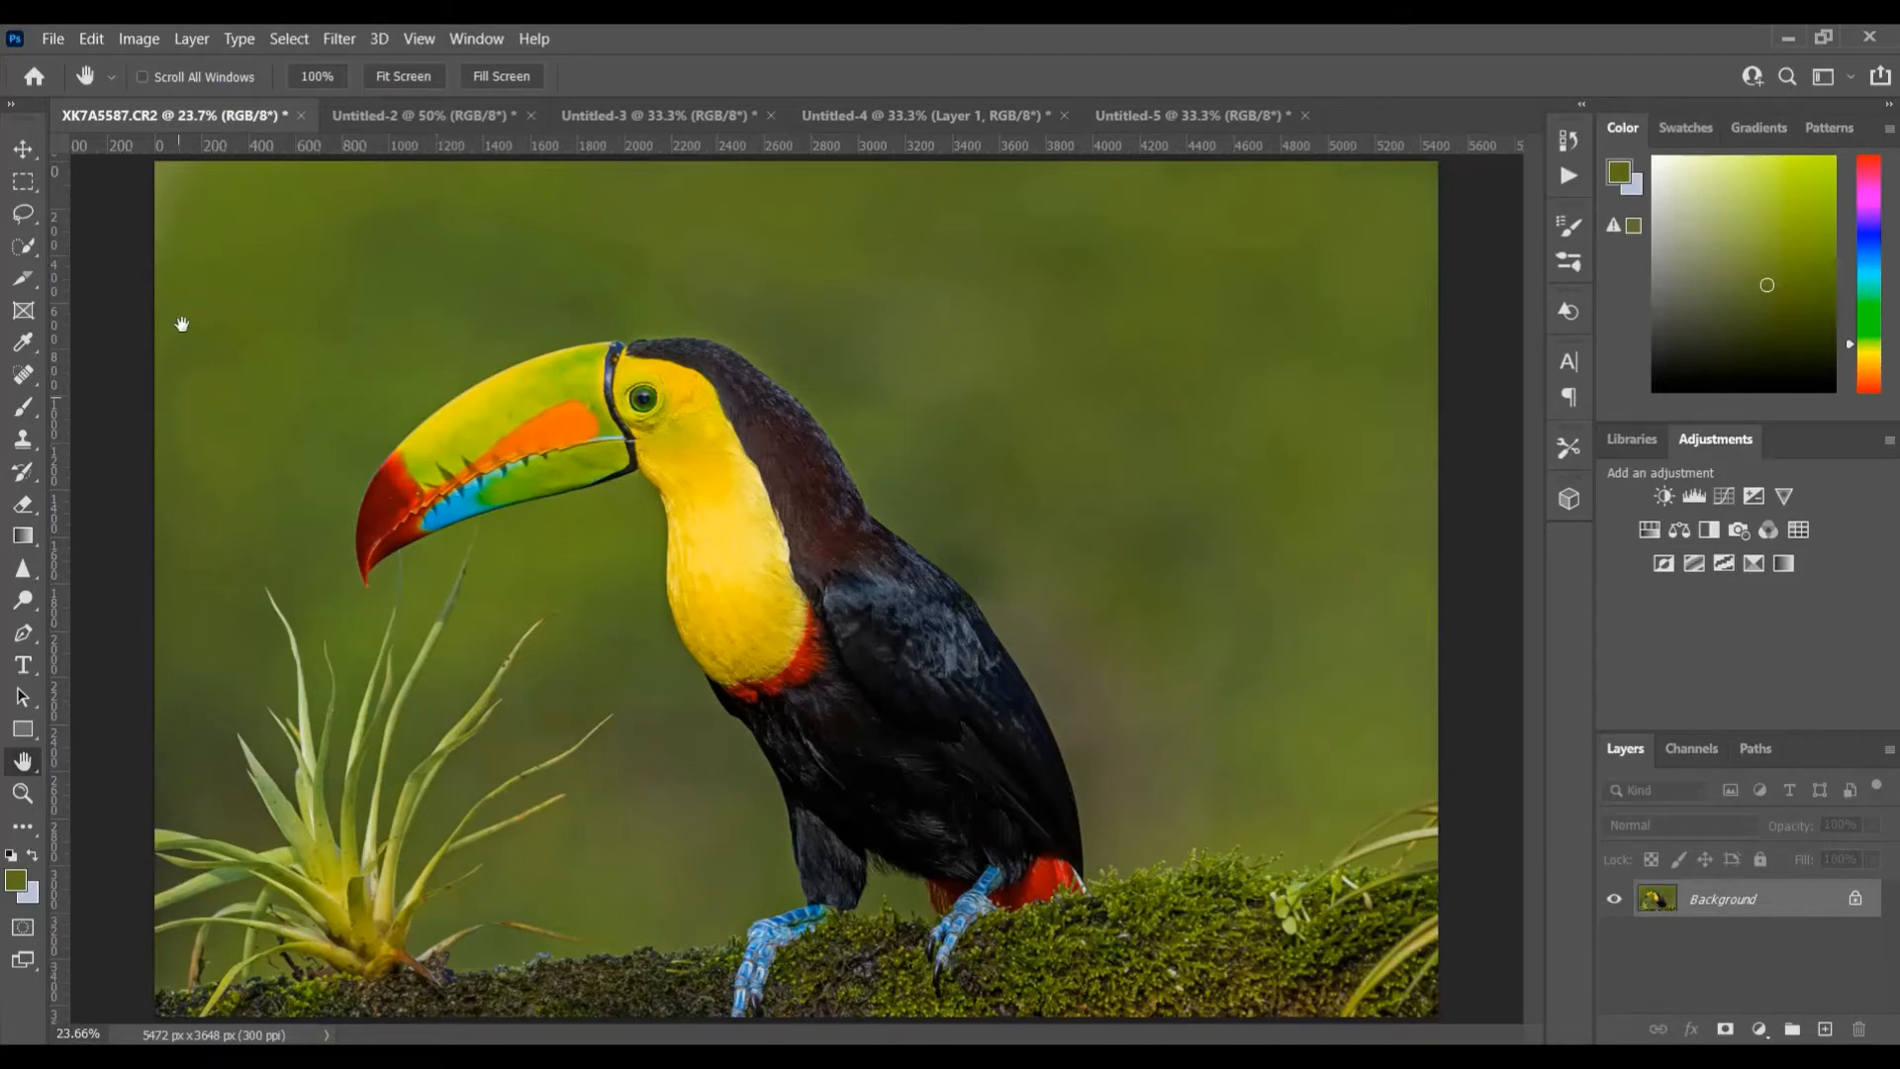
pyautogui.click(154, 35)
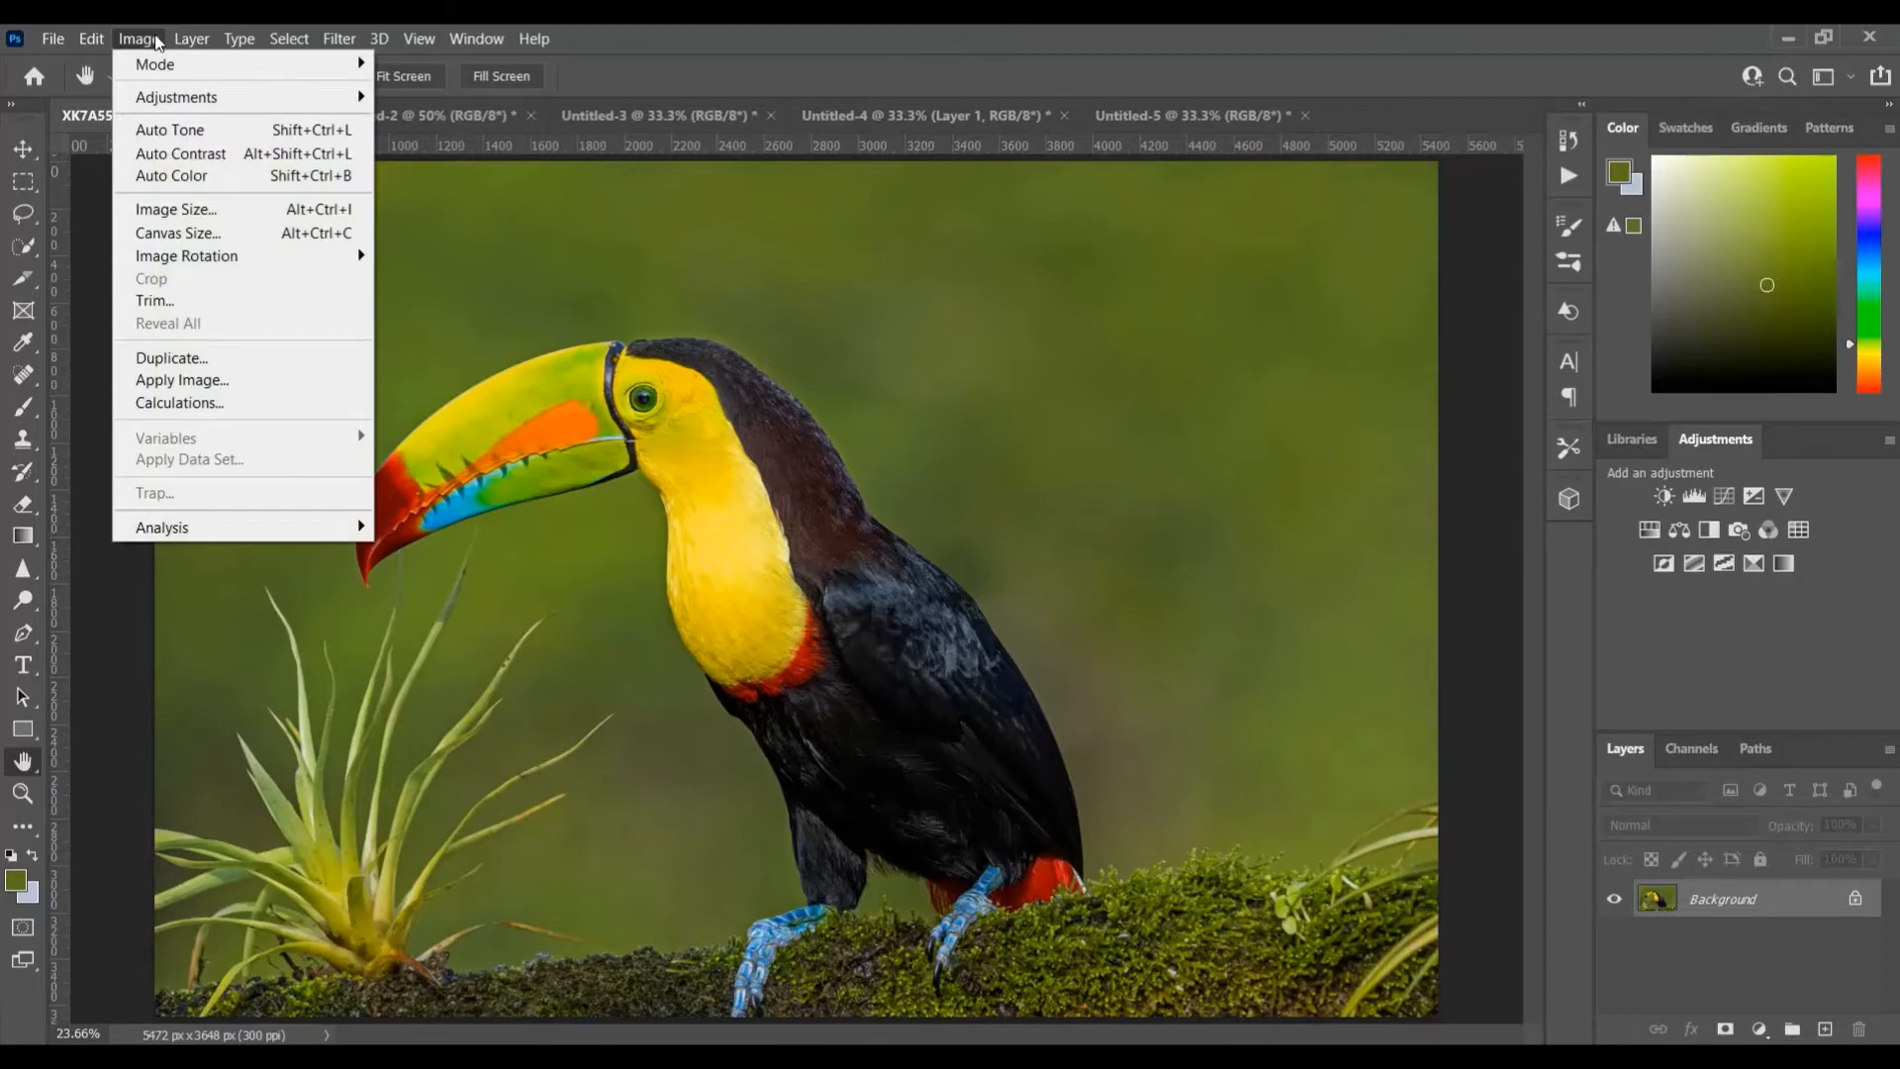
pyautogui.click(168, 209)
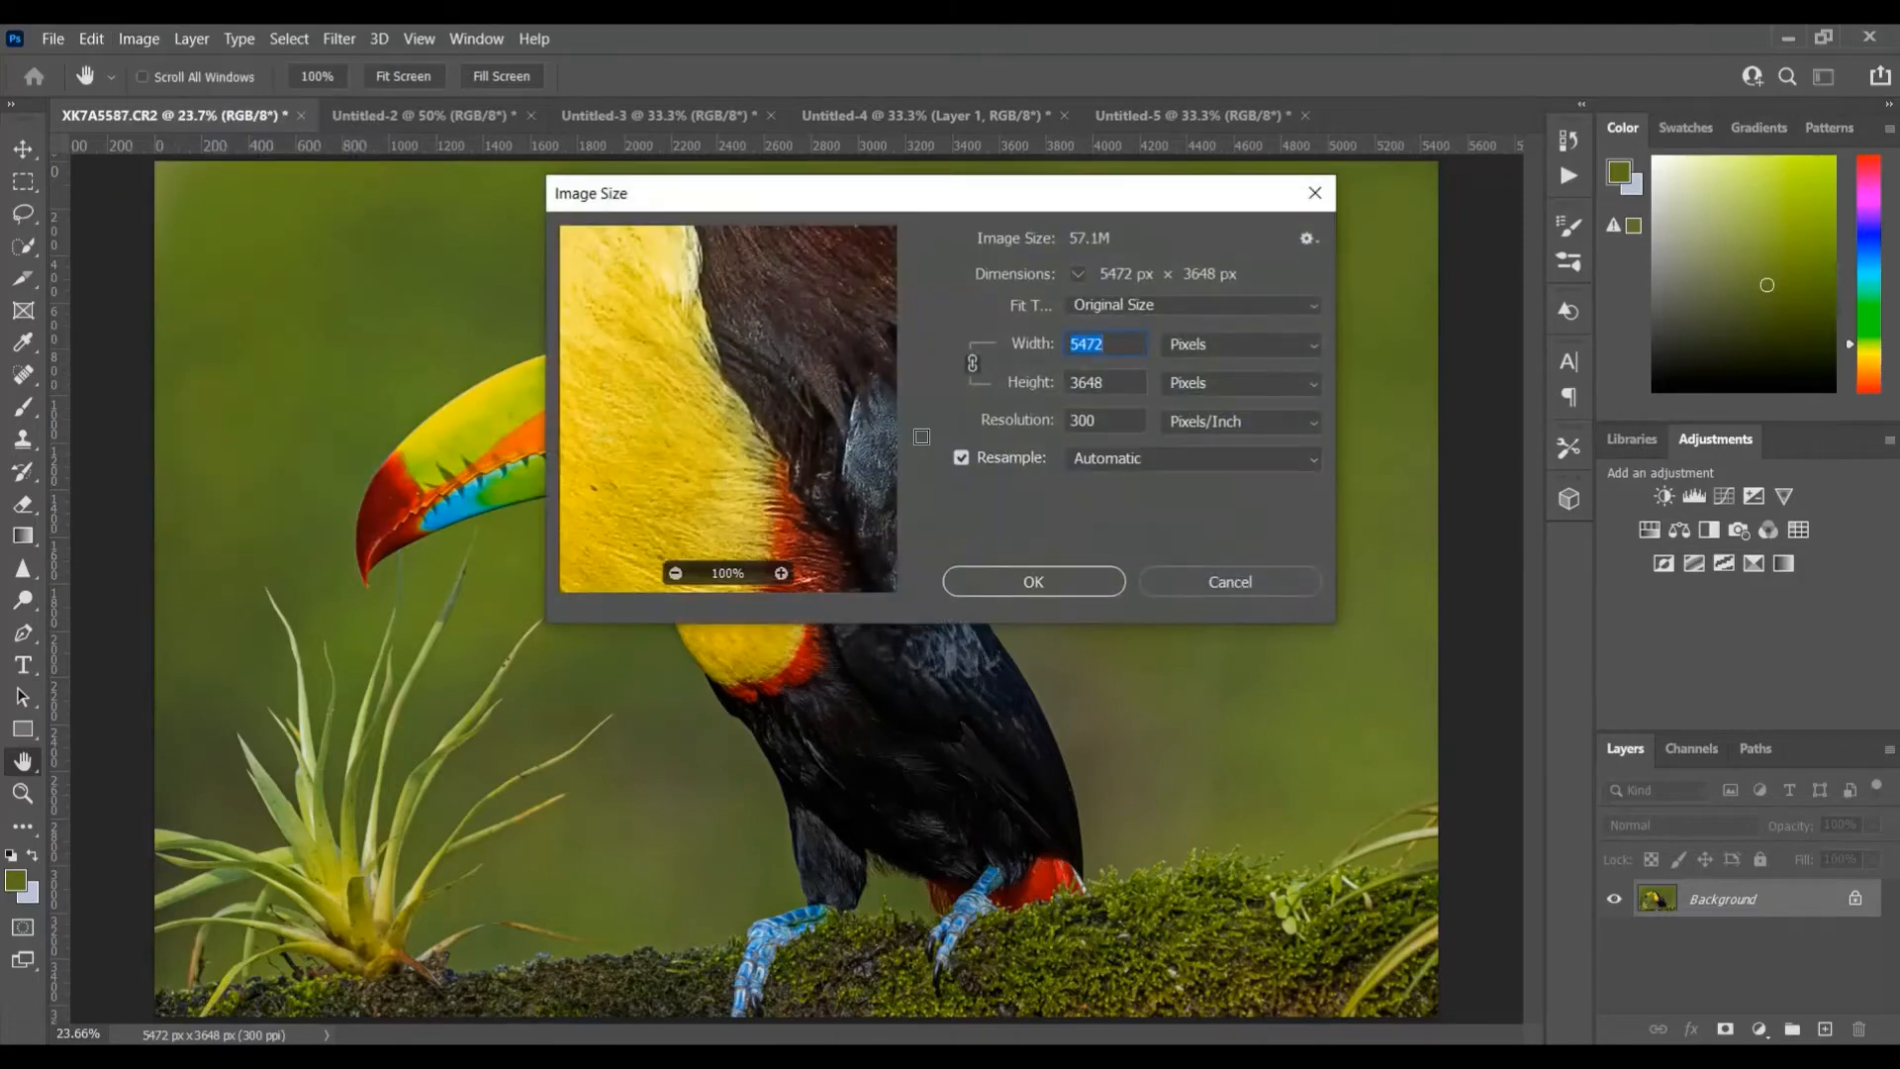
pyautogui.press('Tab')
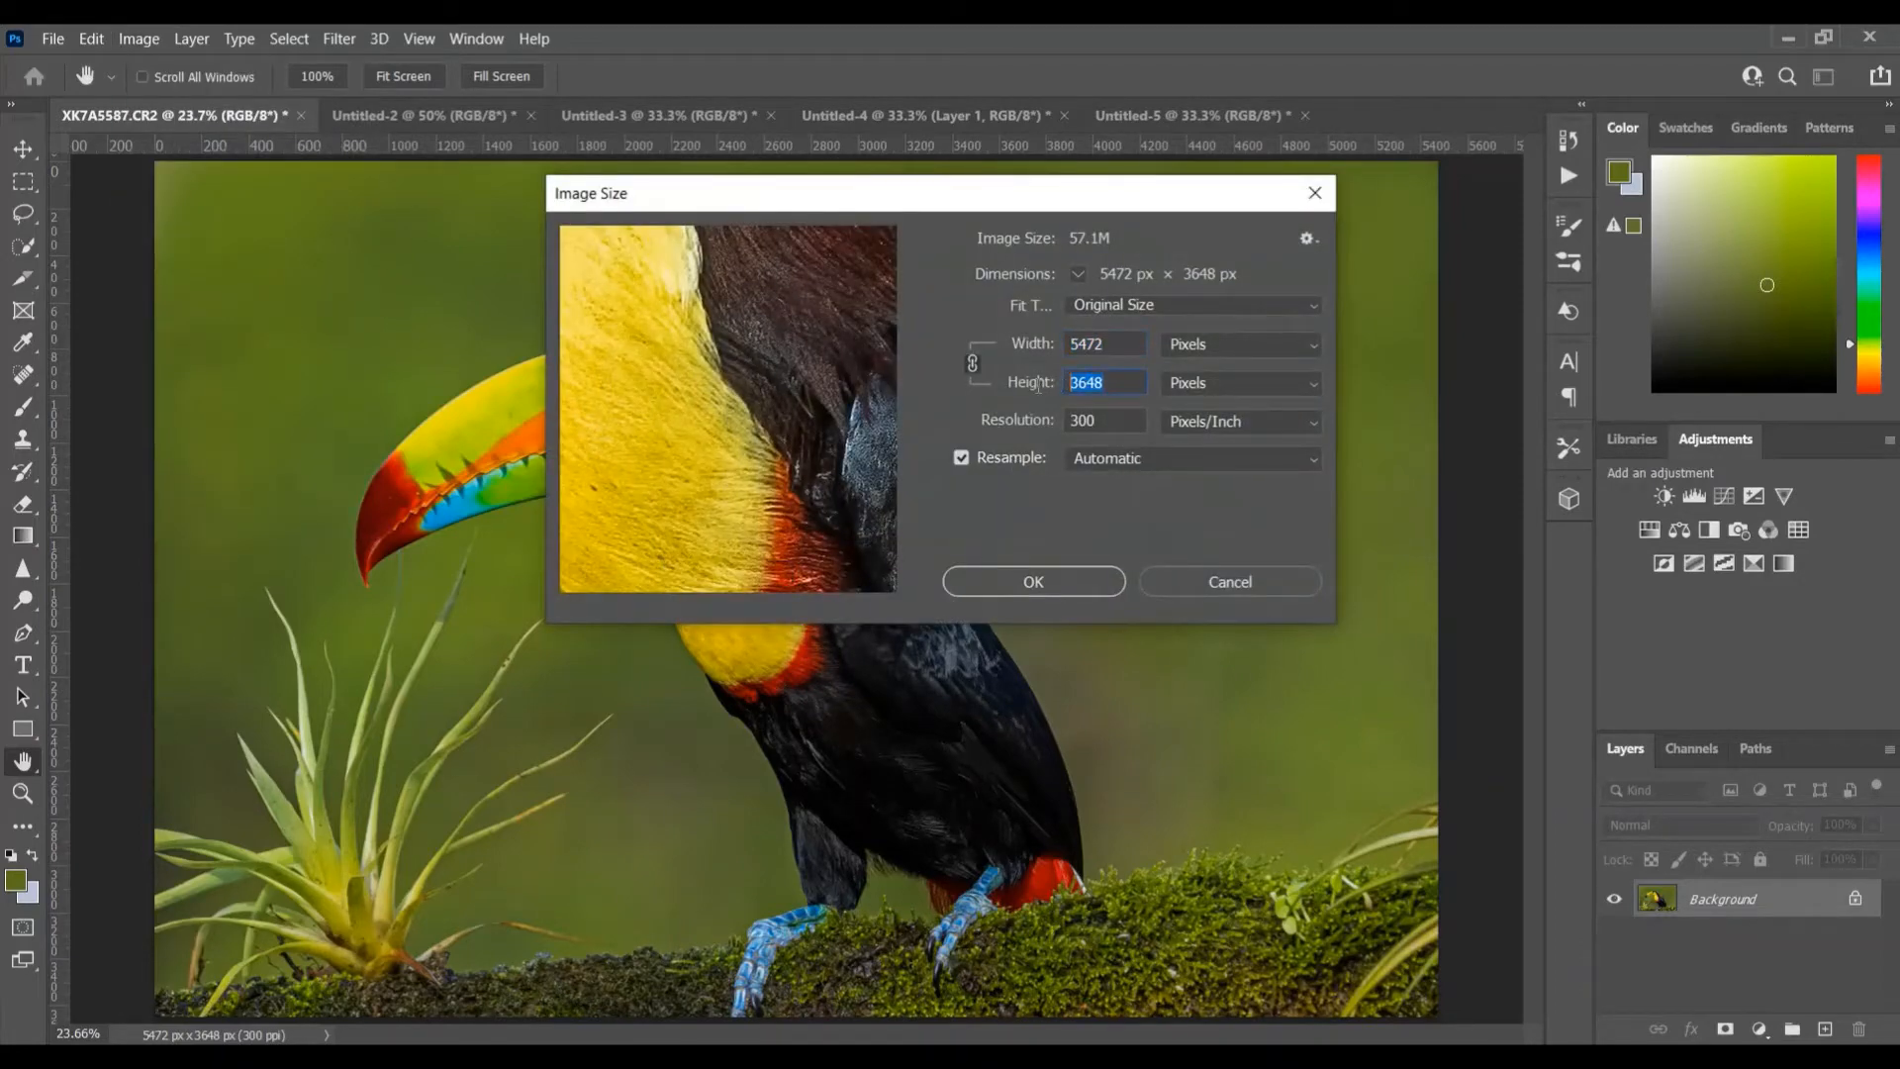
pyautogui.write('1350')
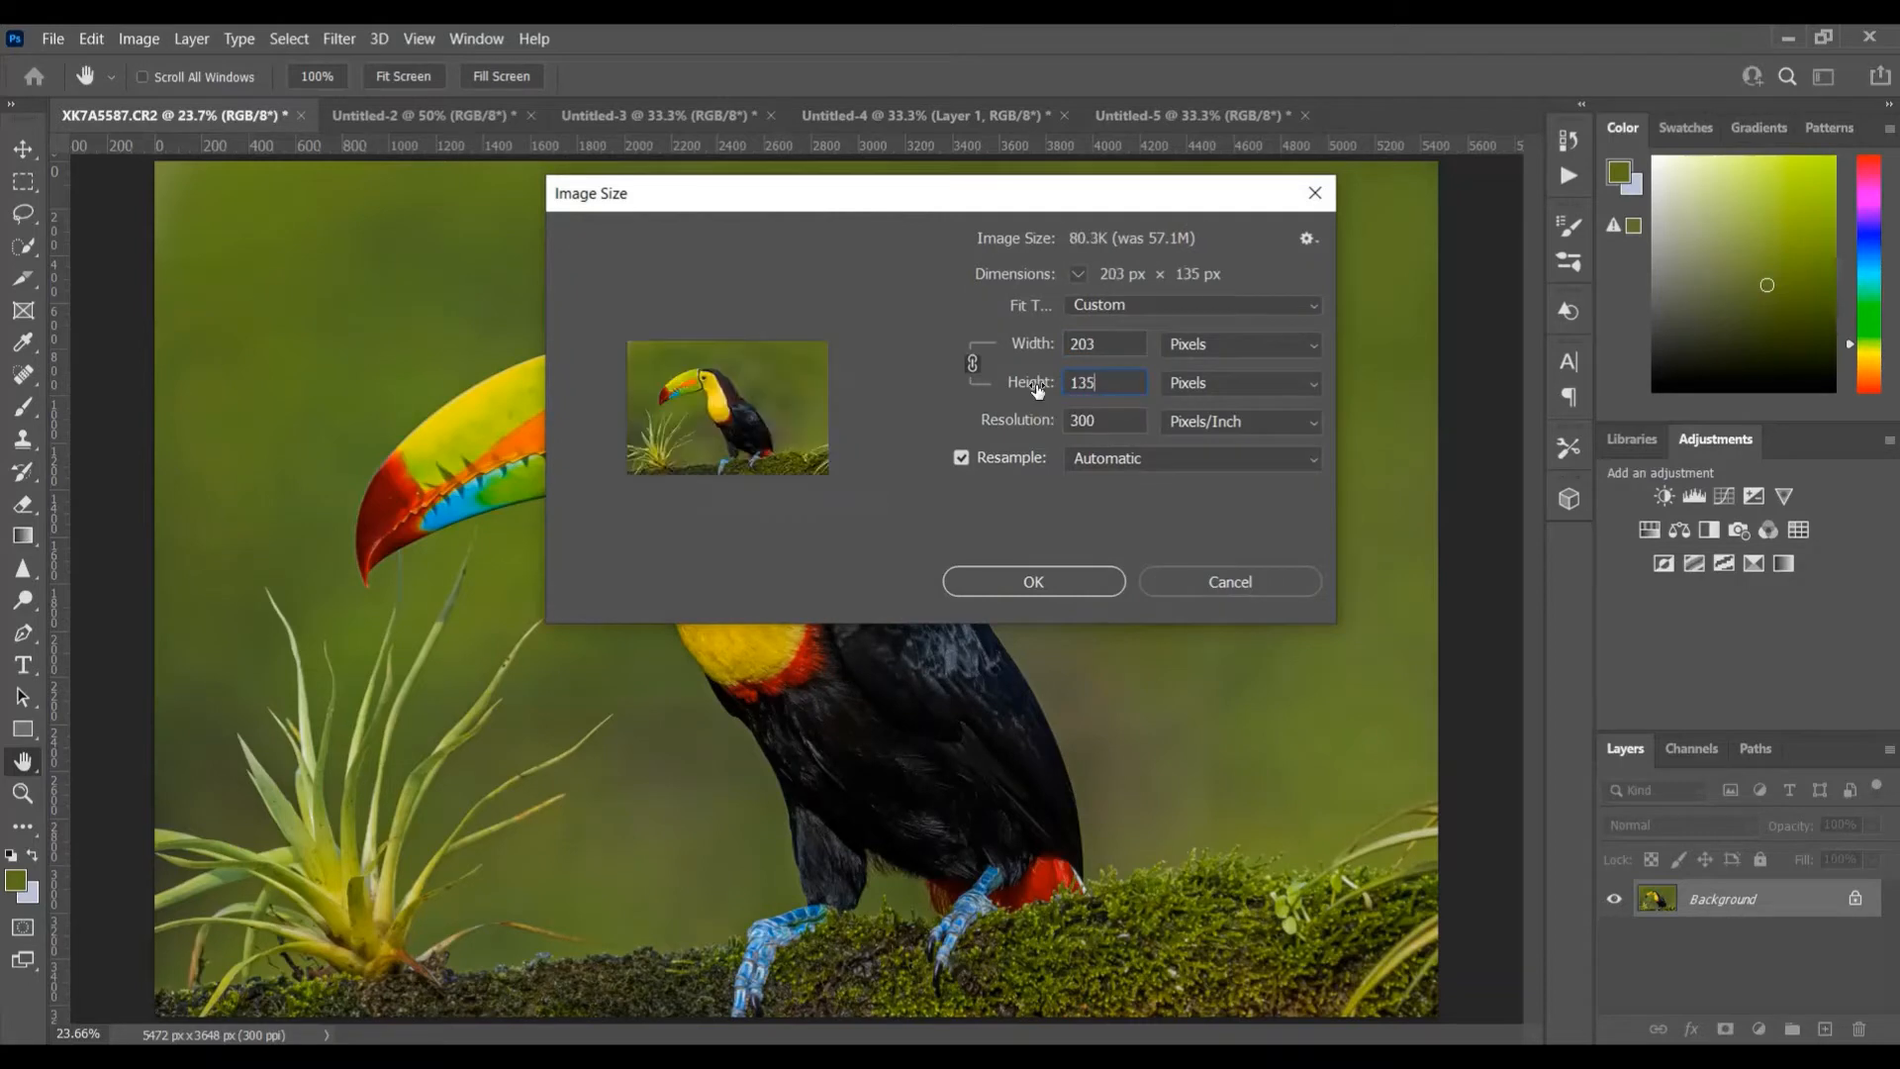
pyautogui.click(1042, 580)
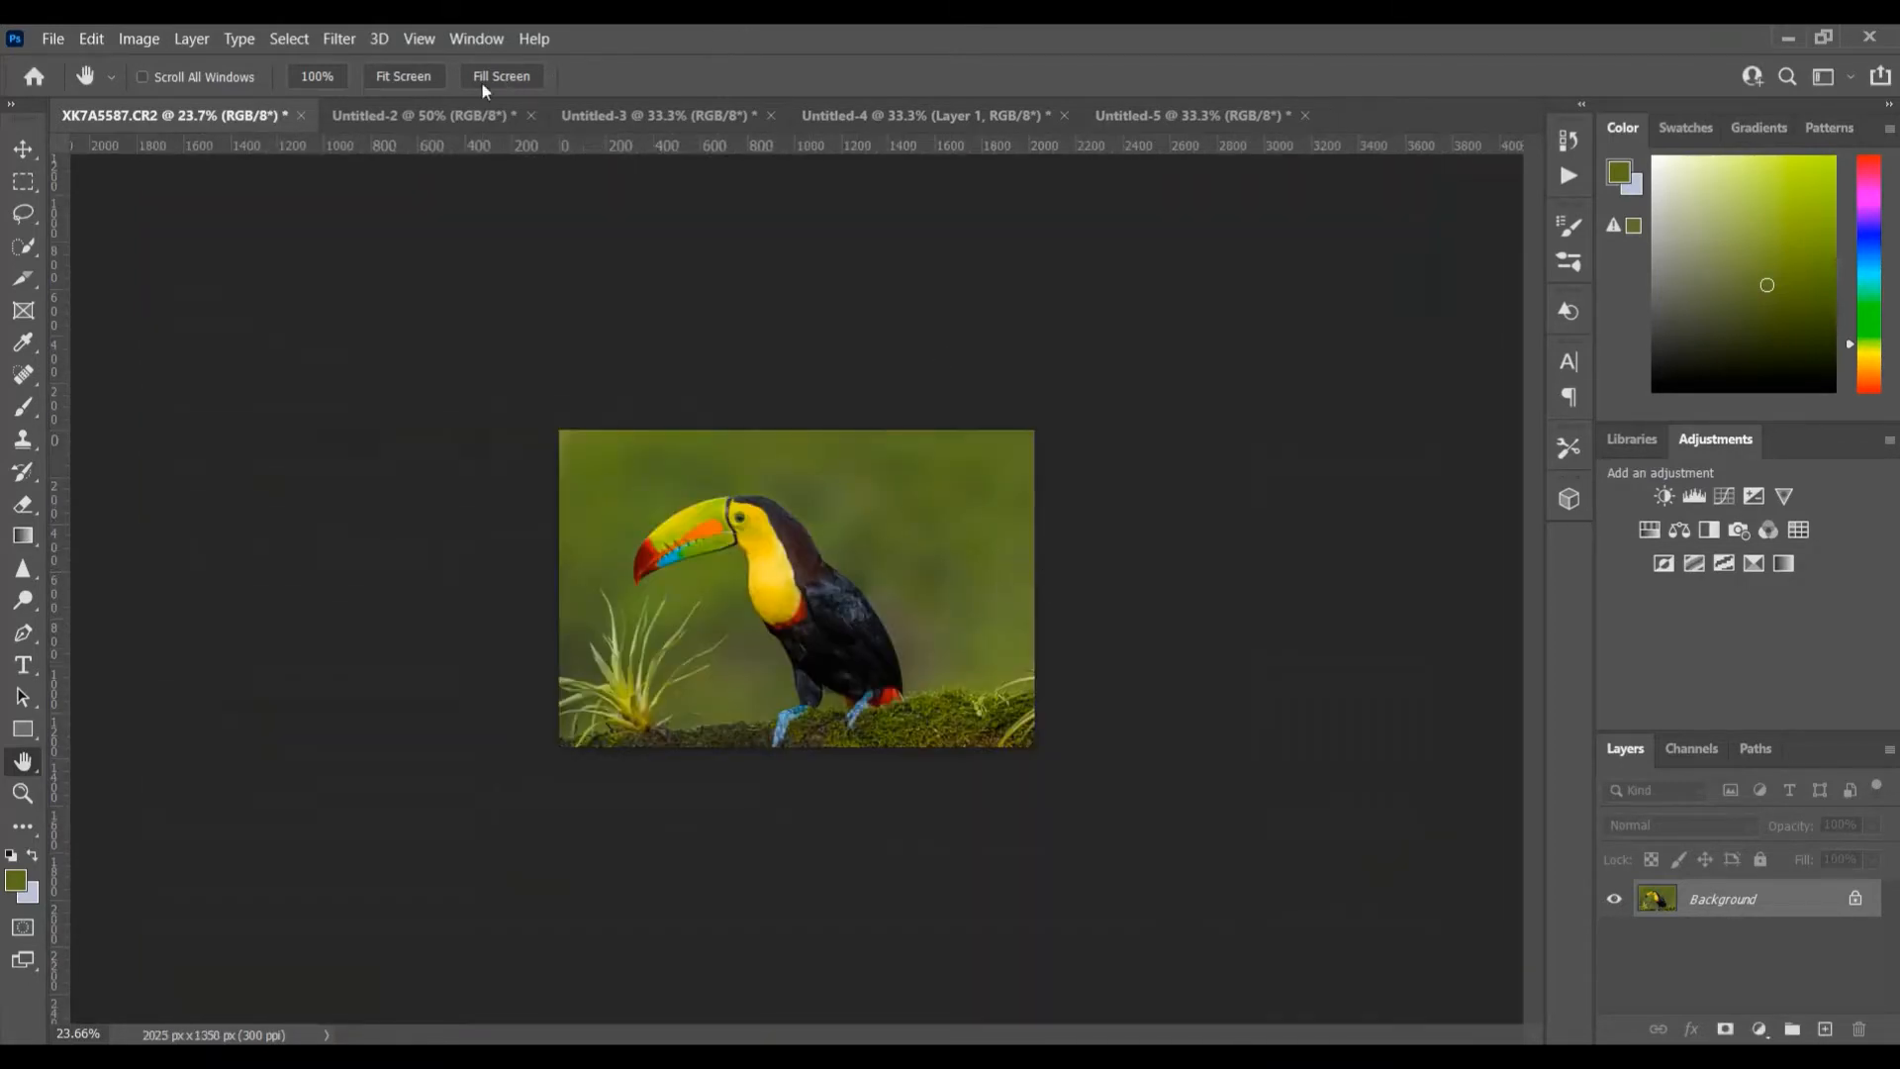
# - Copy the entire resized toucan photo and paste it into the three-column Untitled-5 document
pyautogui.click(419, 73)
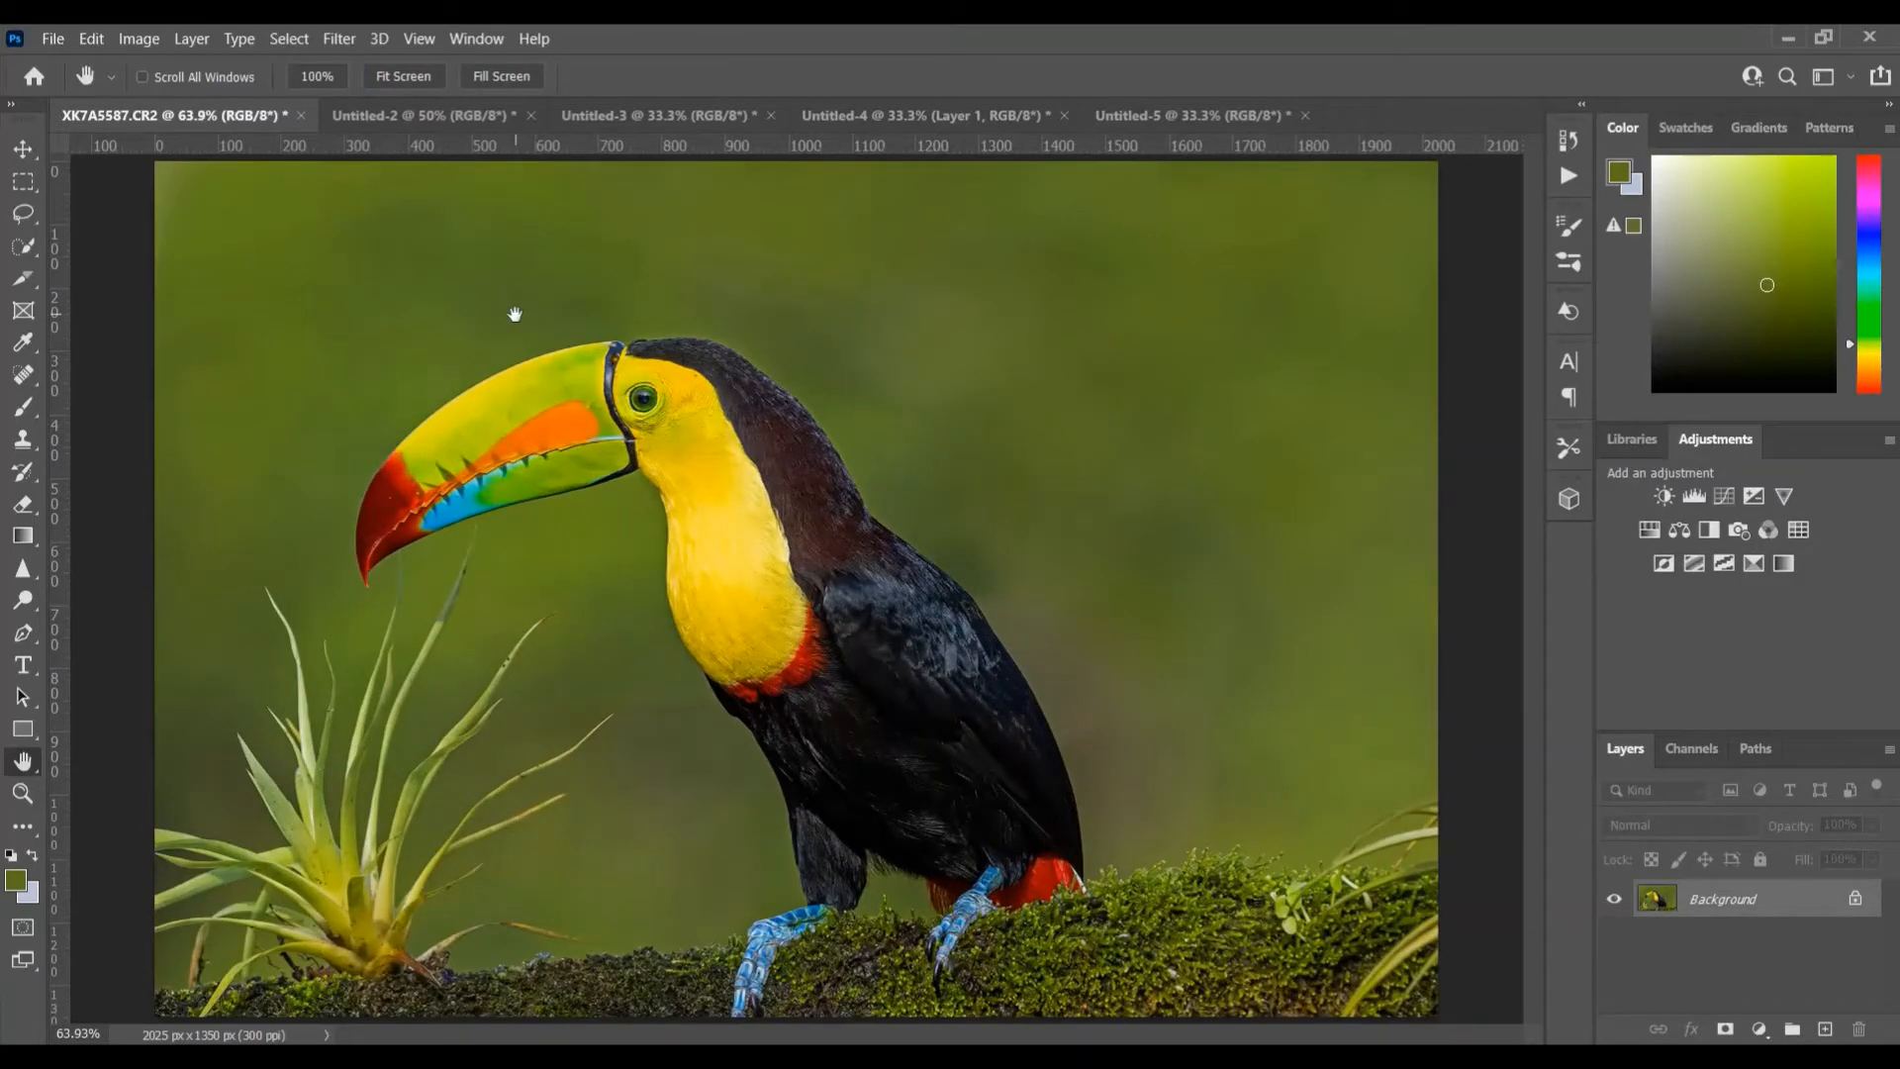
pyautogui.hotkey('ctrl', 'a')
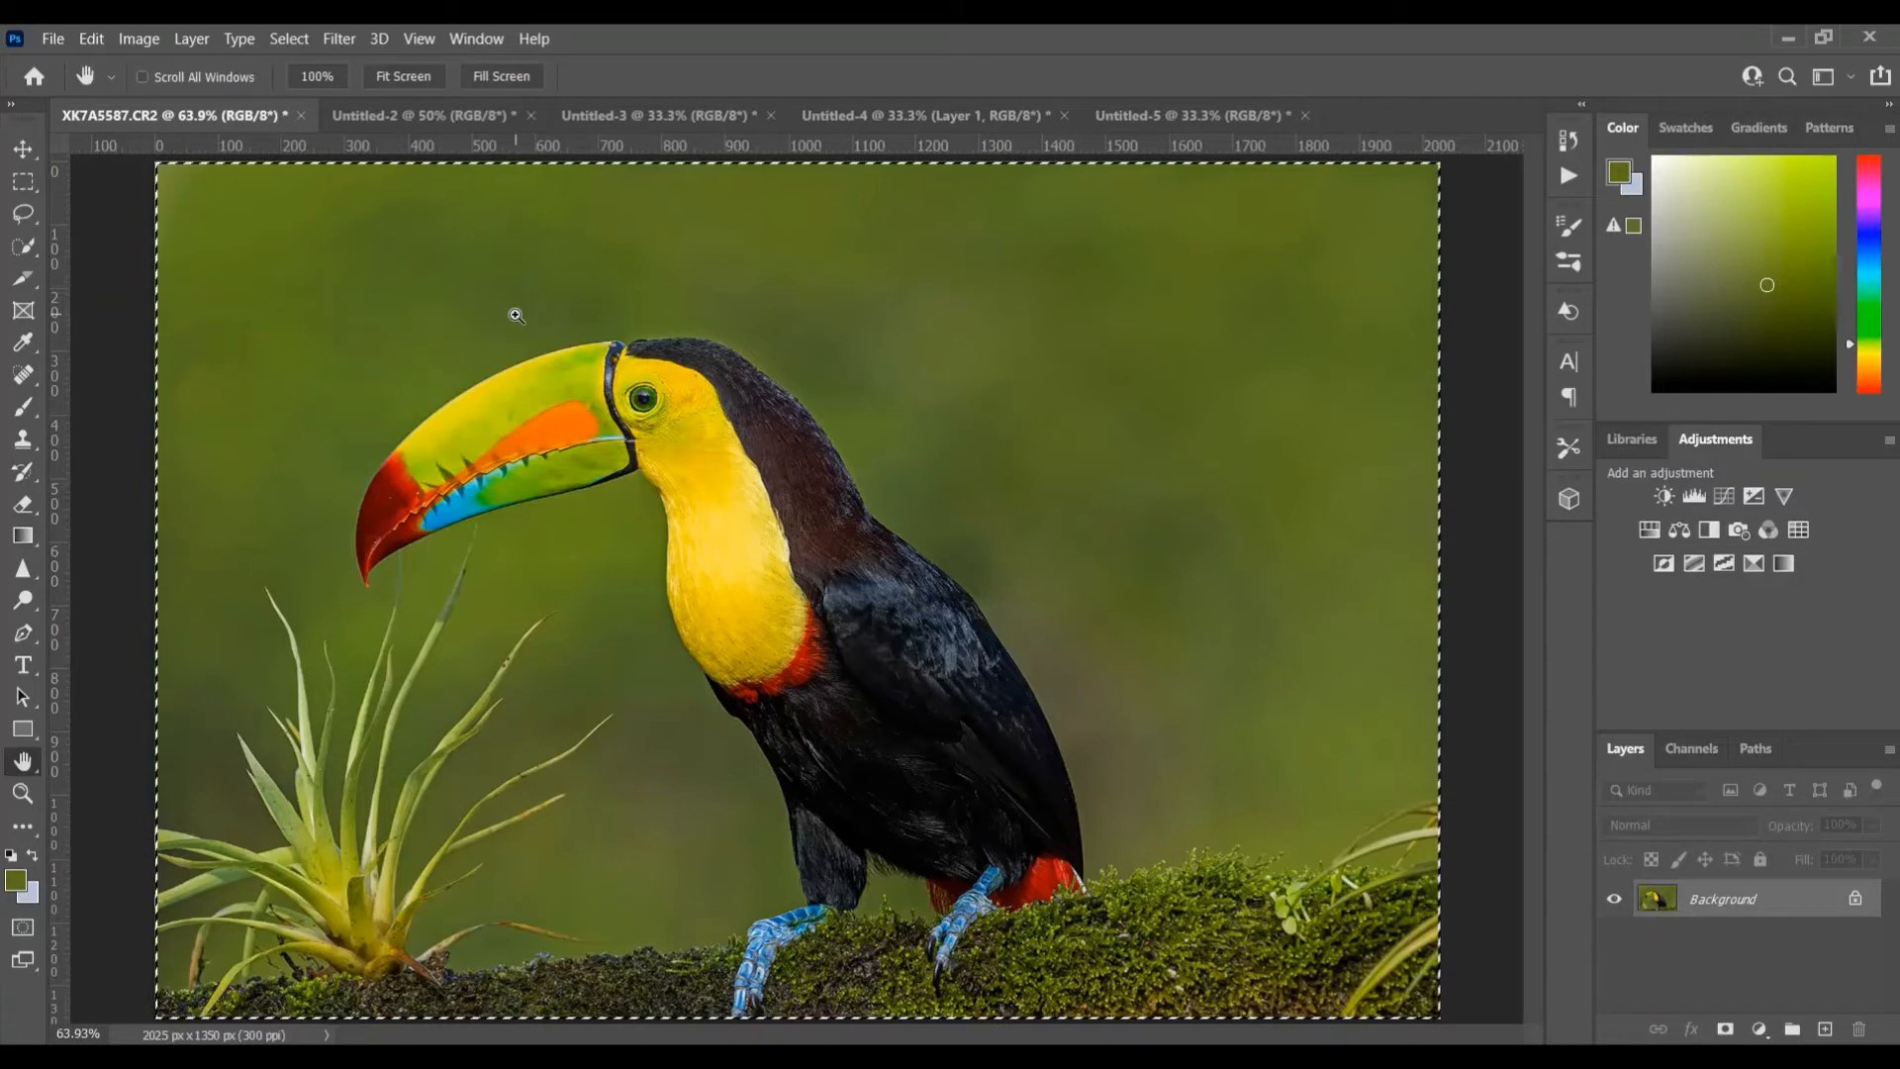
pyautogui.click(472, 116)
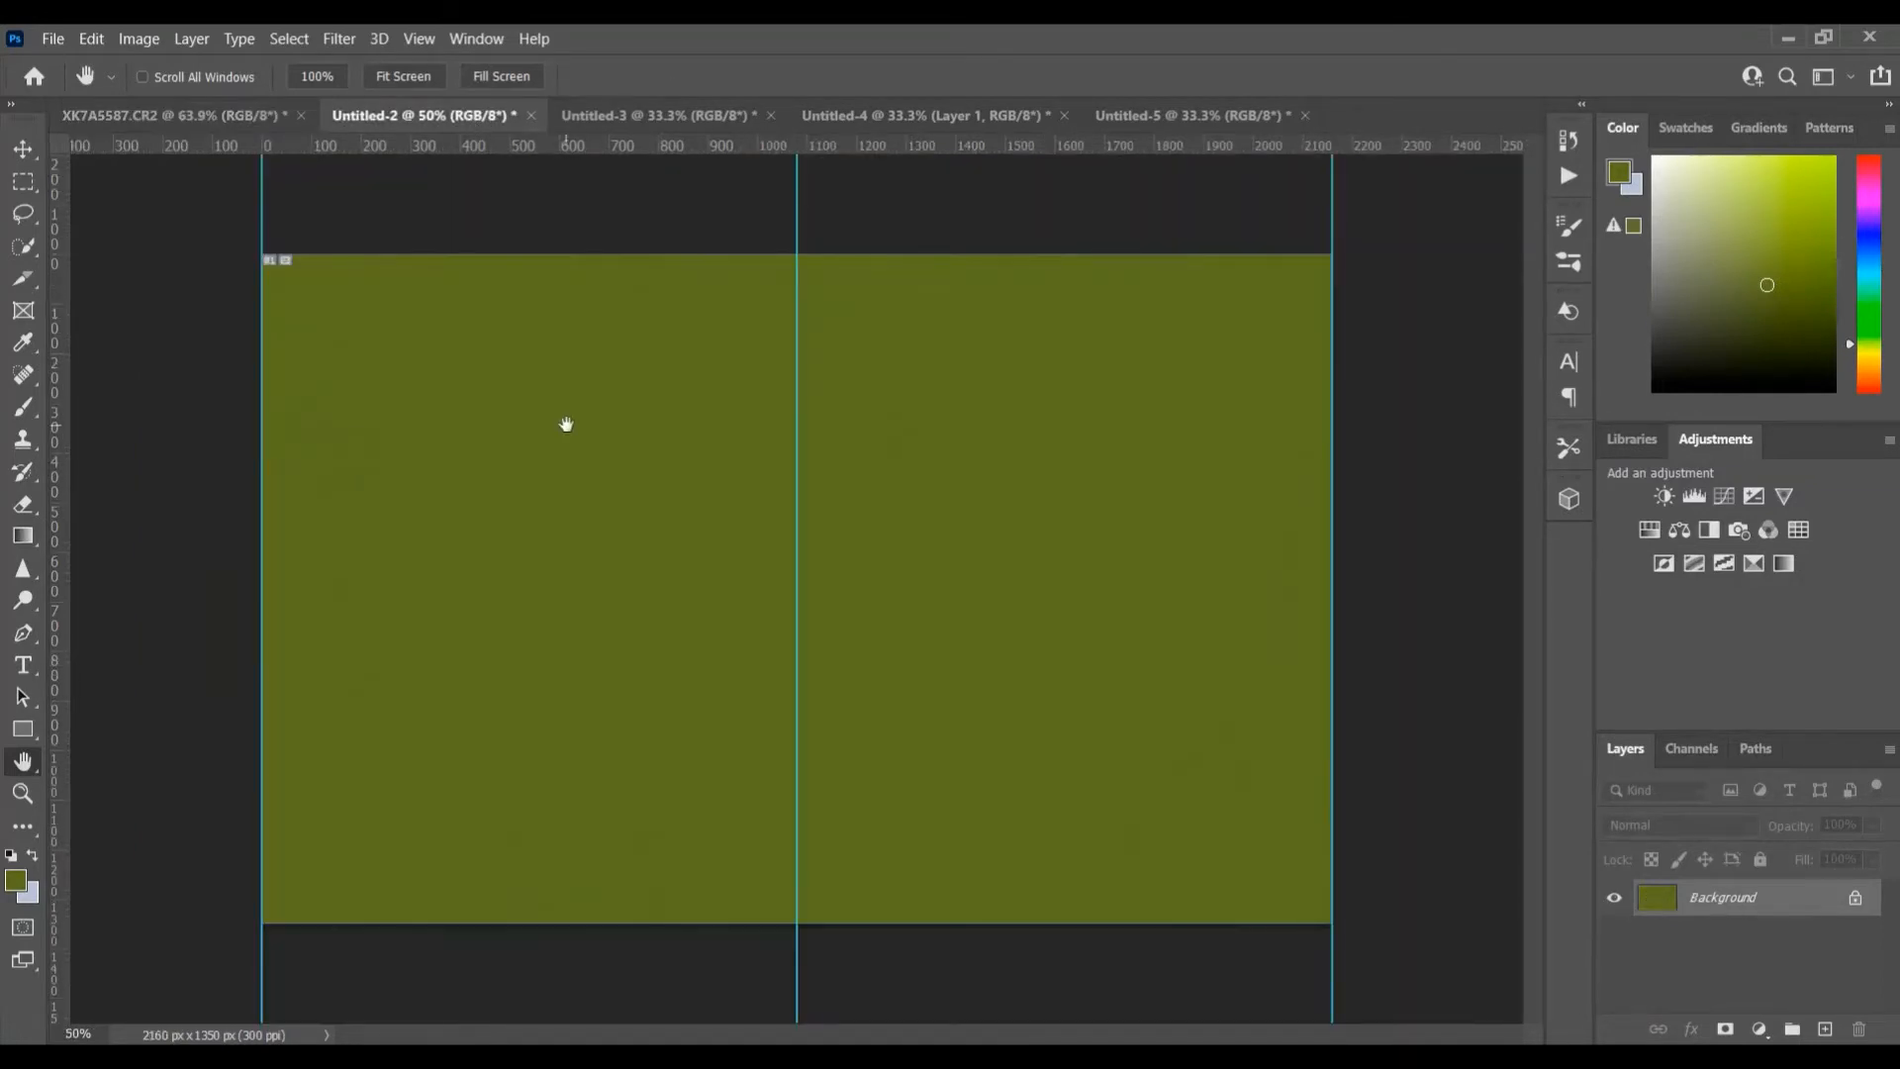
pyautogui.click(1154, 115)
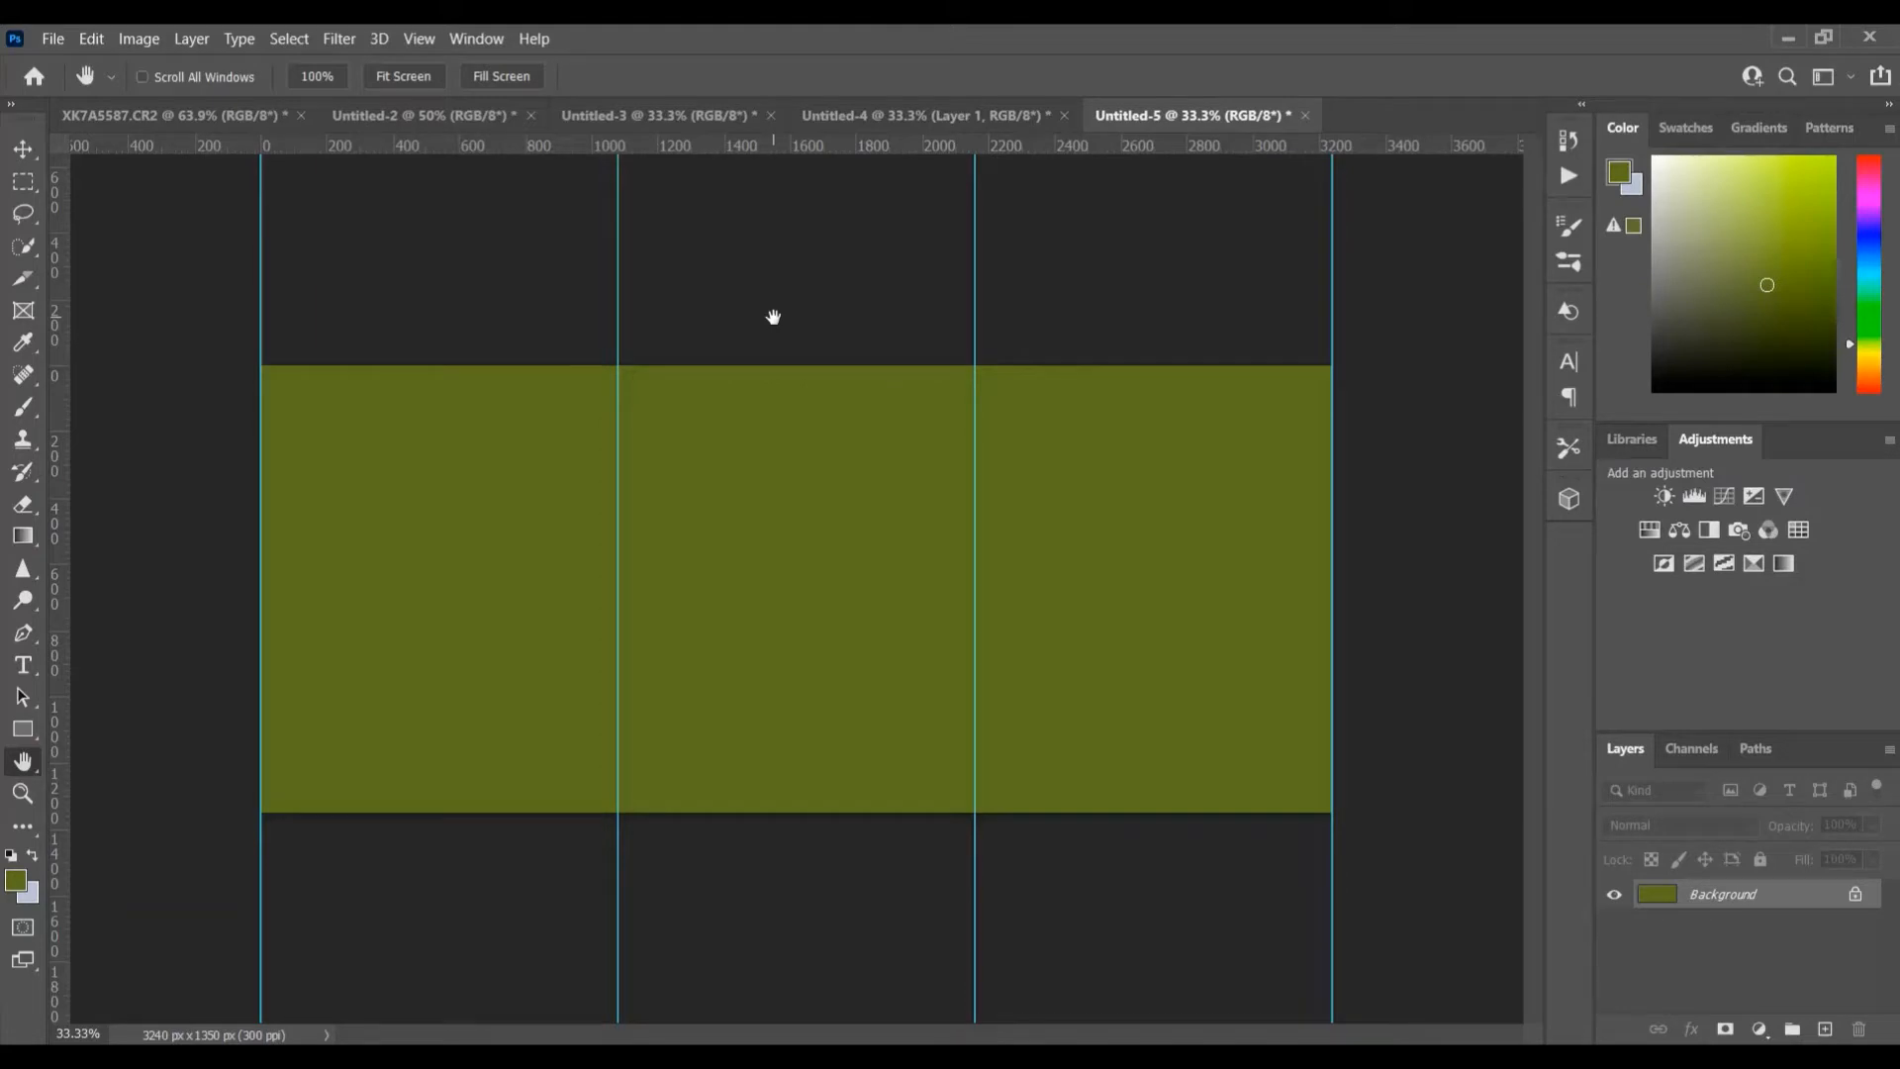
pyautogui.hotkey('ctrl', 'v')
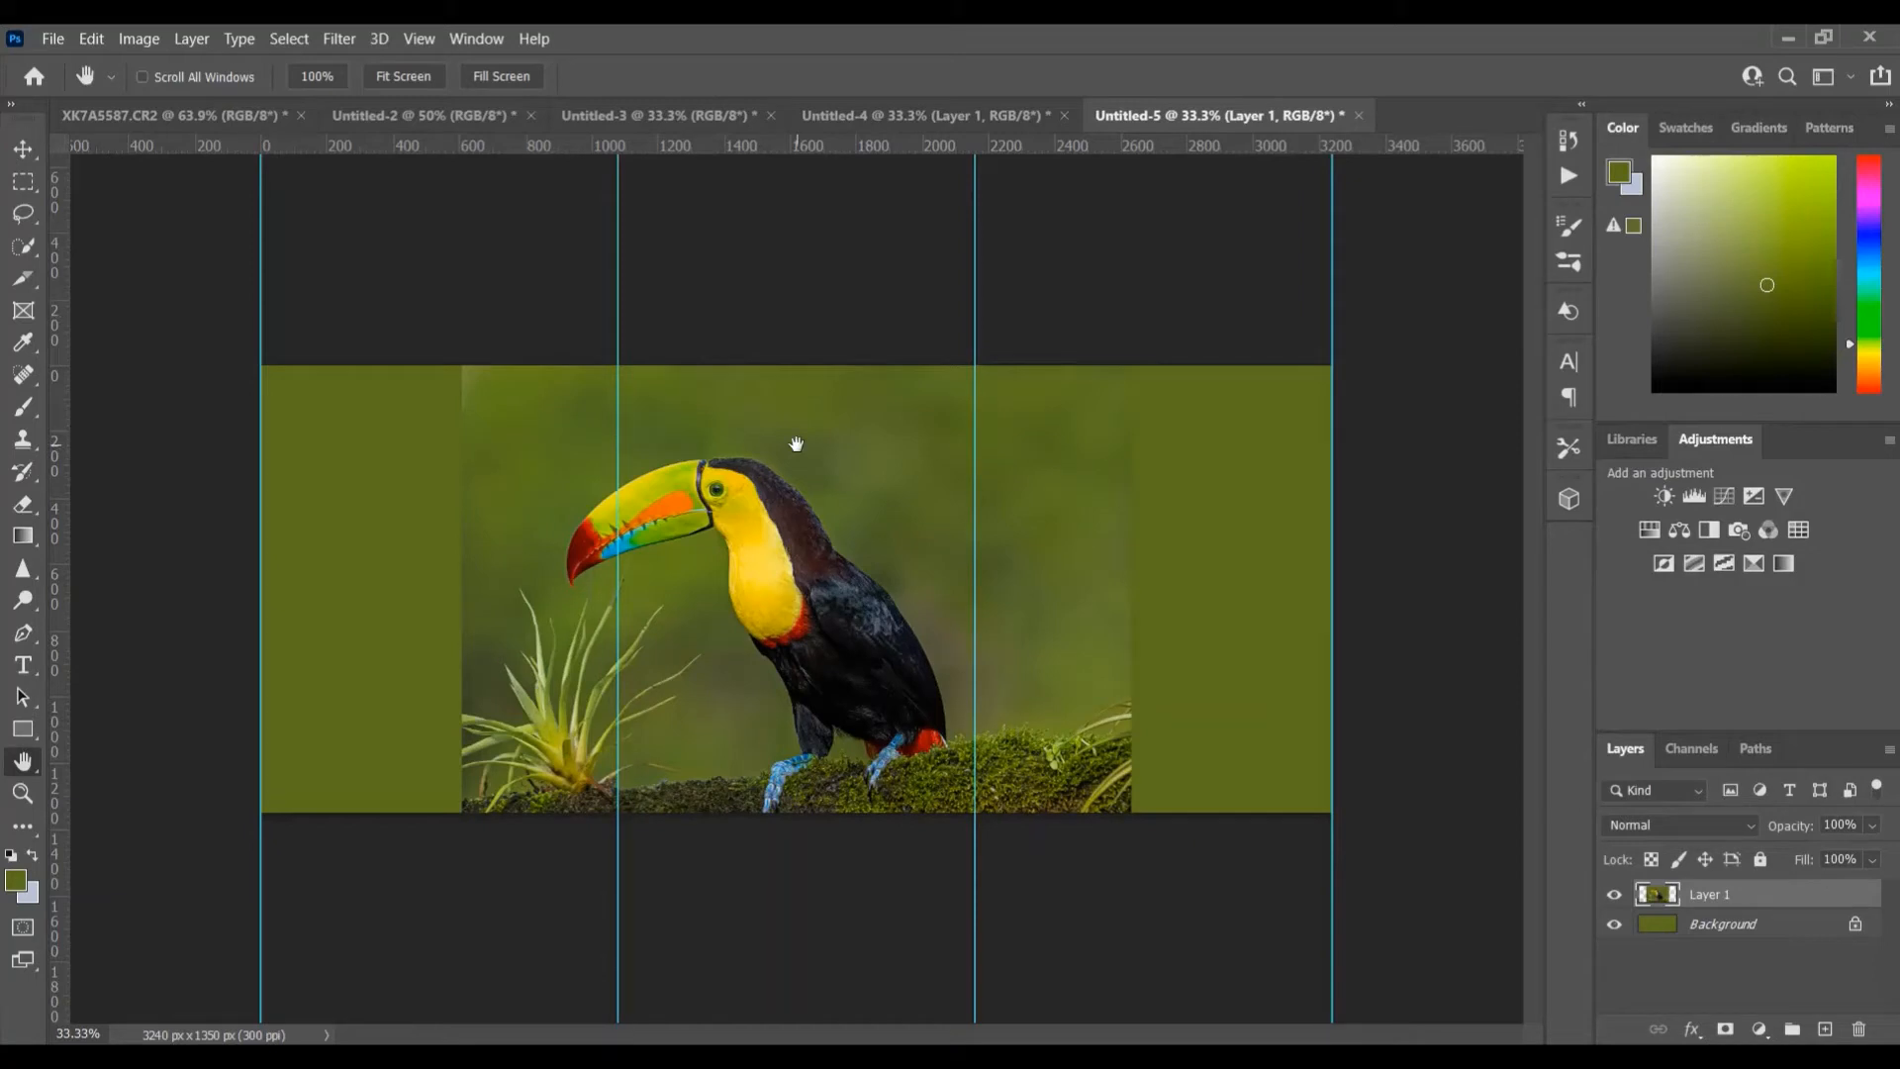
# - Move the pasted toucan photo to the canvas's left edge and scale it to 106.93% so it spans the first two columns
pyautogui.hotkey('ctrl', 't')
pyautogui.moveTo(844, 489); pyautogui.dragTo(641, 487)
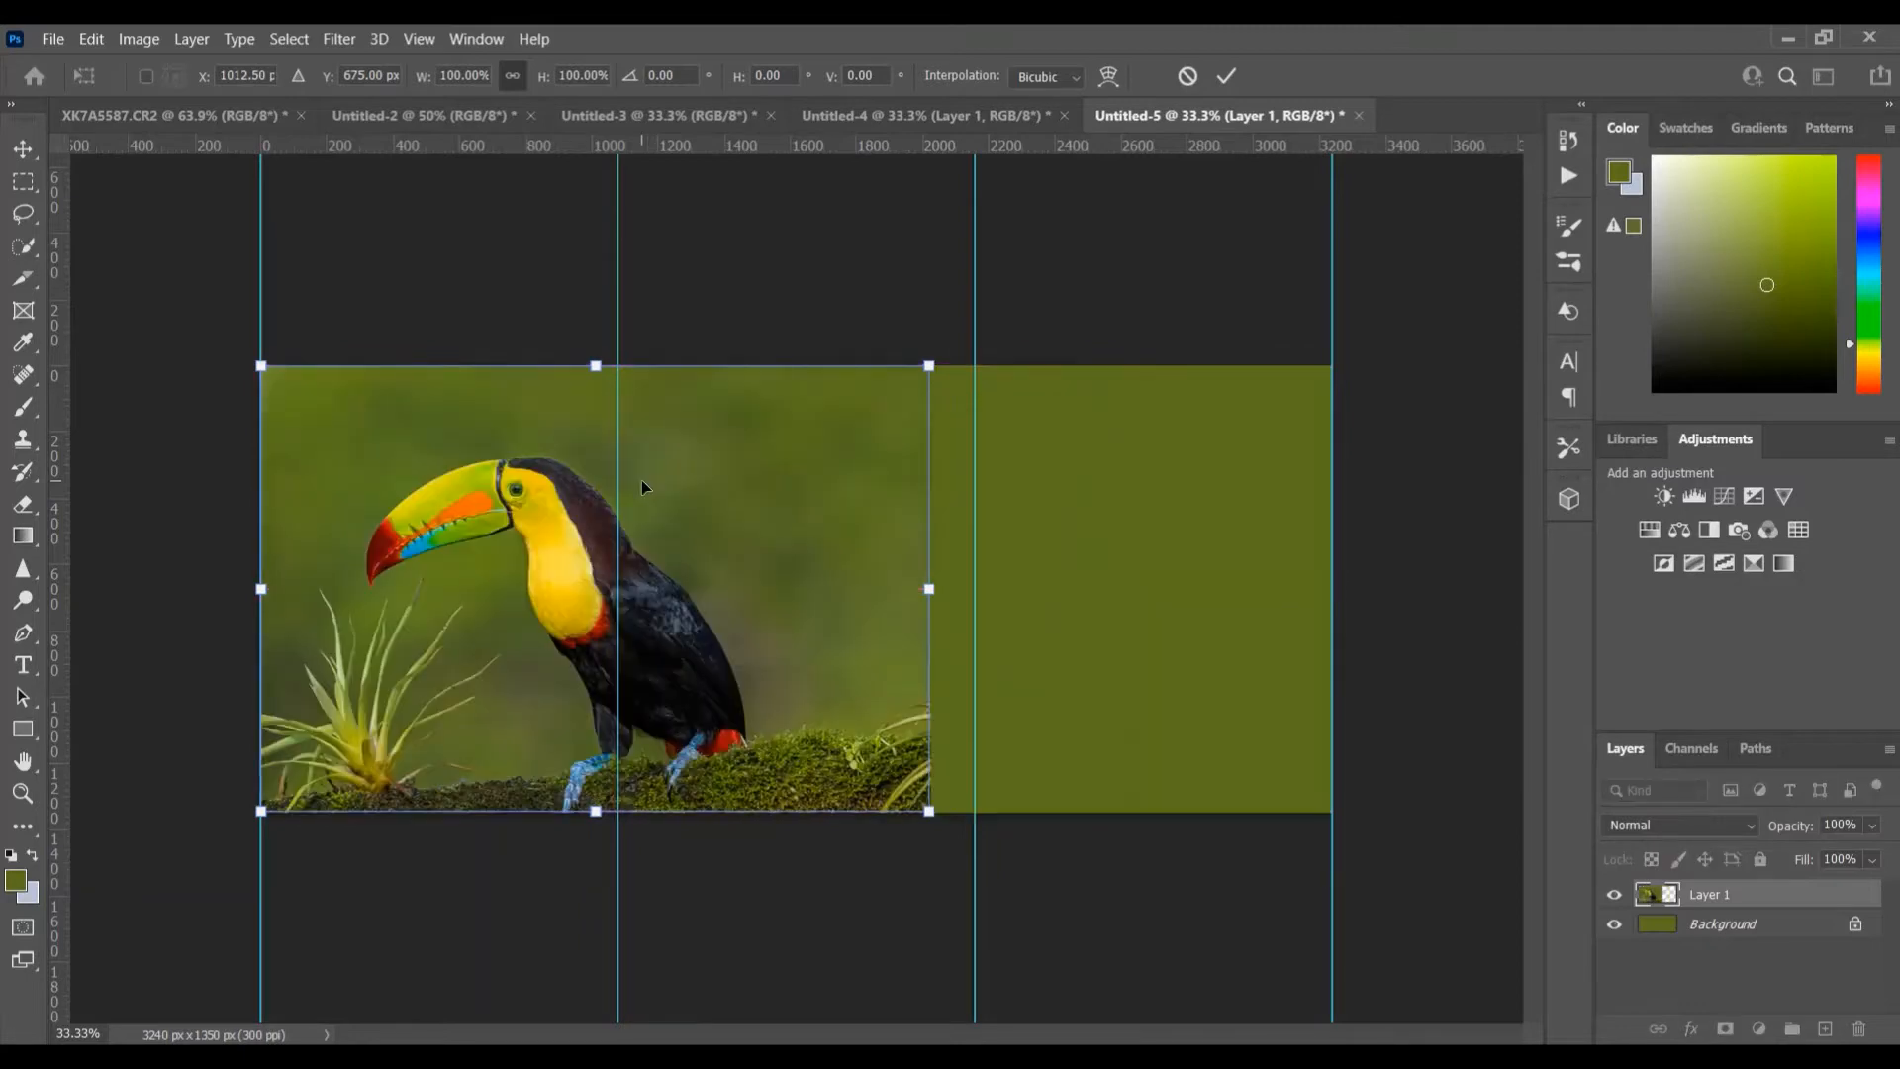
pyautogui.moveTo(657, 412)
pyautogui.mouseDown()
pyautogui.moveTo(640, 412)
pyautogui.moveTo(656, 422)
pyautogui.mouseUp()
pyautogui.moveTo(933, 362); pyautogui.dragTo(977, 337)
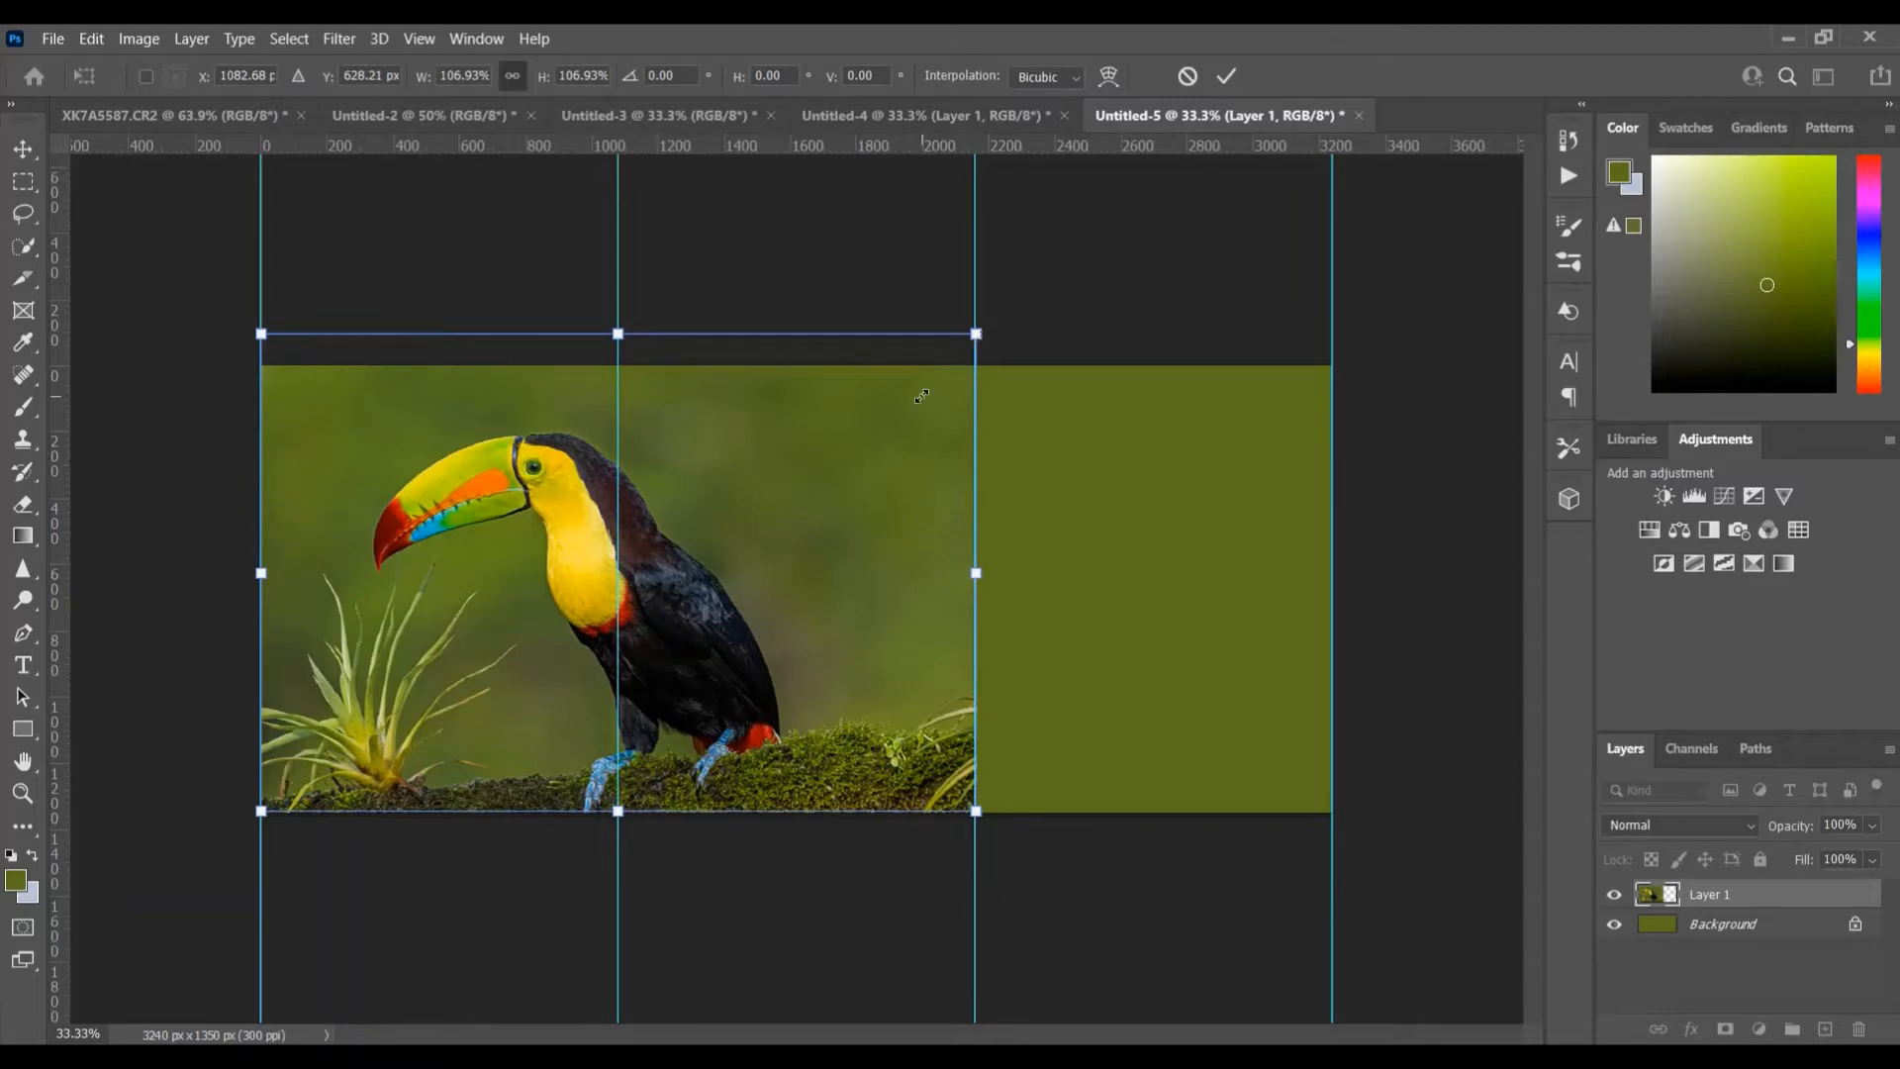
pyautogui.moveTo(682, 589)
pyautogui.mouseDown()
pyautogui.moveTo(692, 556)
pyautogui.moveTo(692, 585)
pyautogui.mouseUp()
pyautogui.click(23, 761)
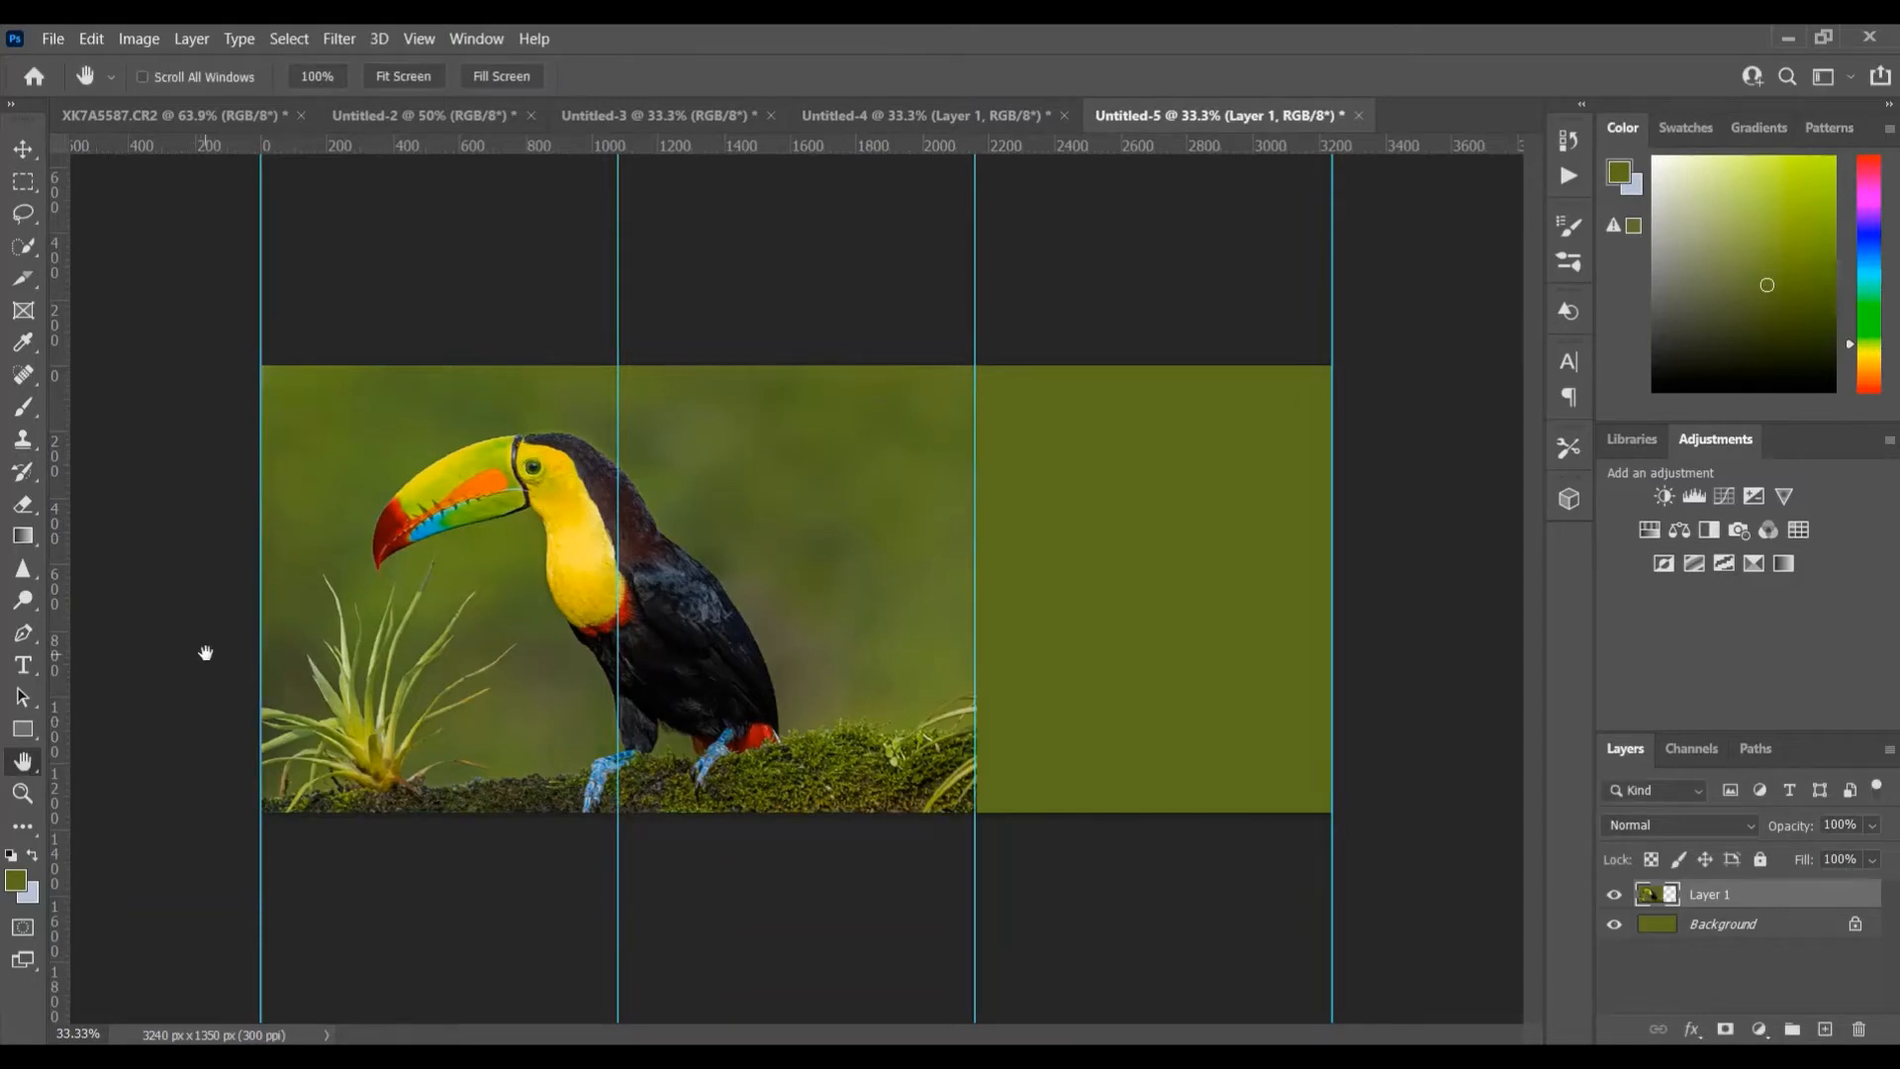
# - Paste another copy of the toucan photo and scale it to 53.53%, vertically centred within the third column
pyautogui.hotkey('ctrl', 'alt', 'shift', 't')
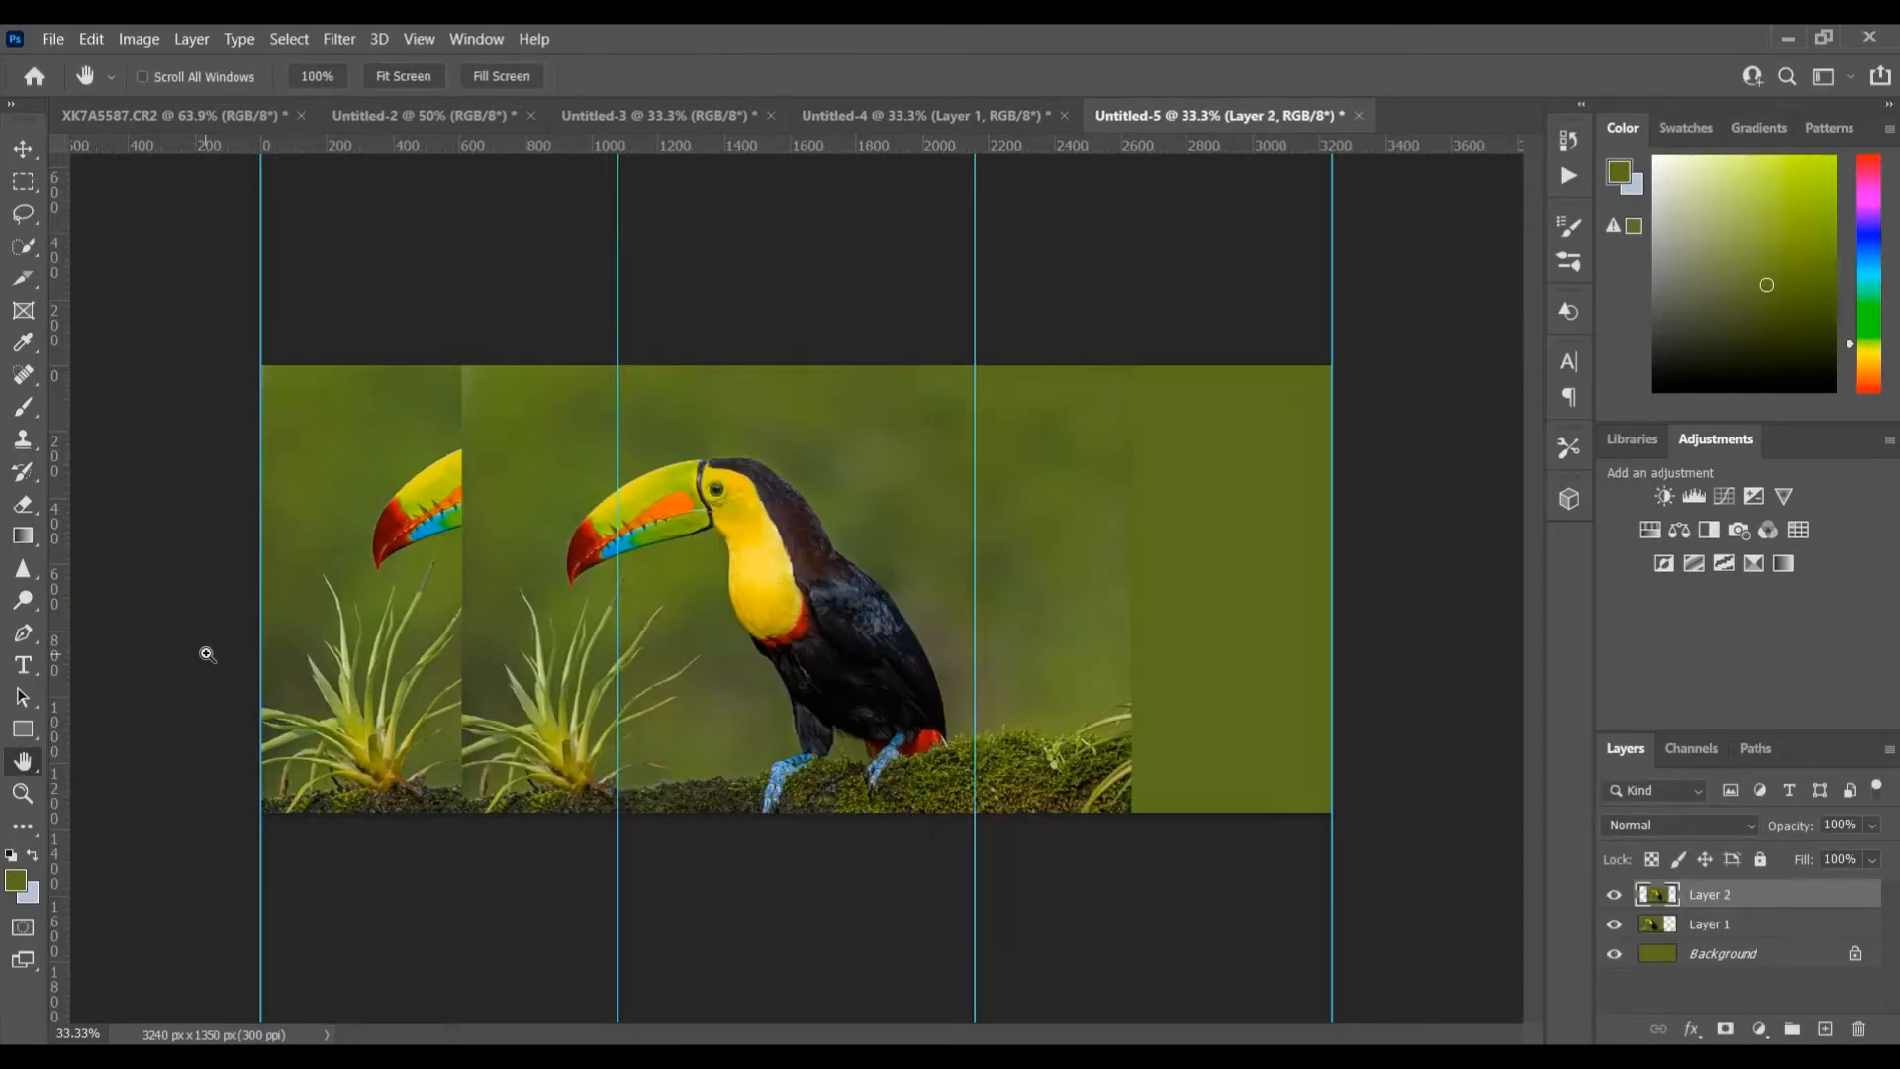
pyautogui.hotkey('ctrl', 't')
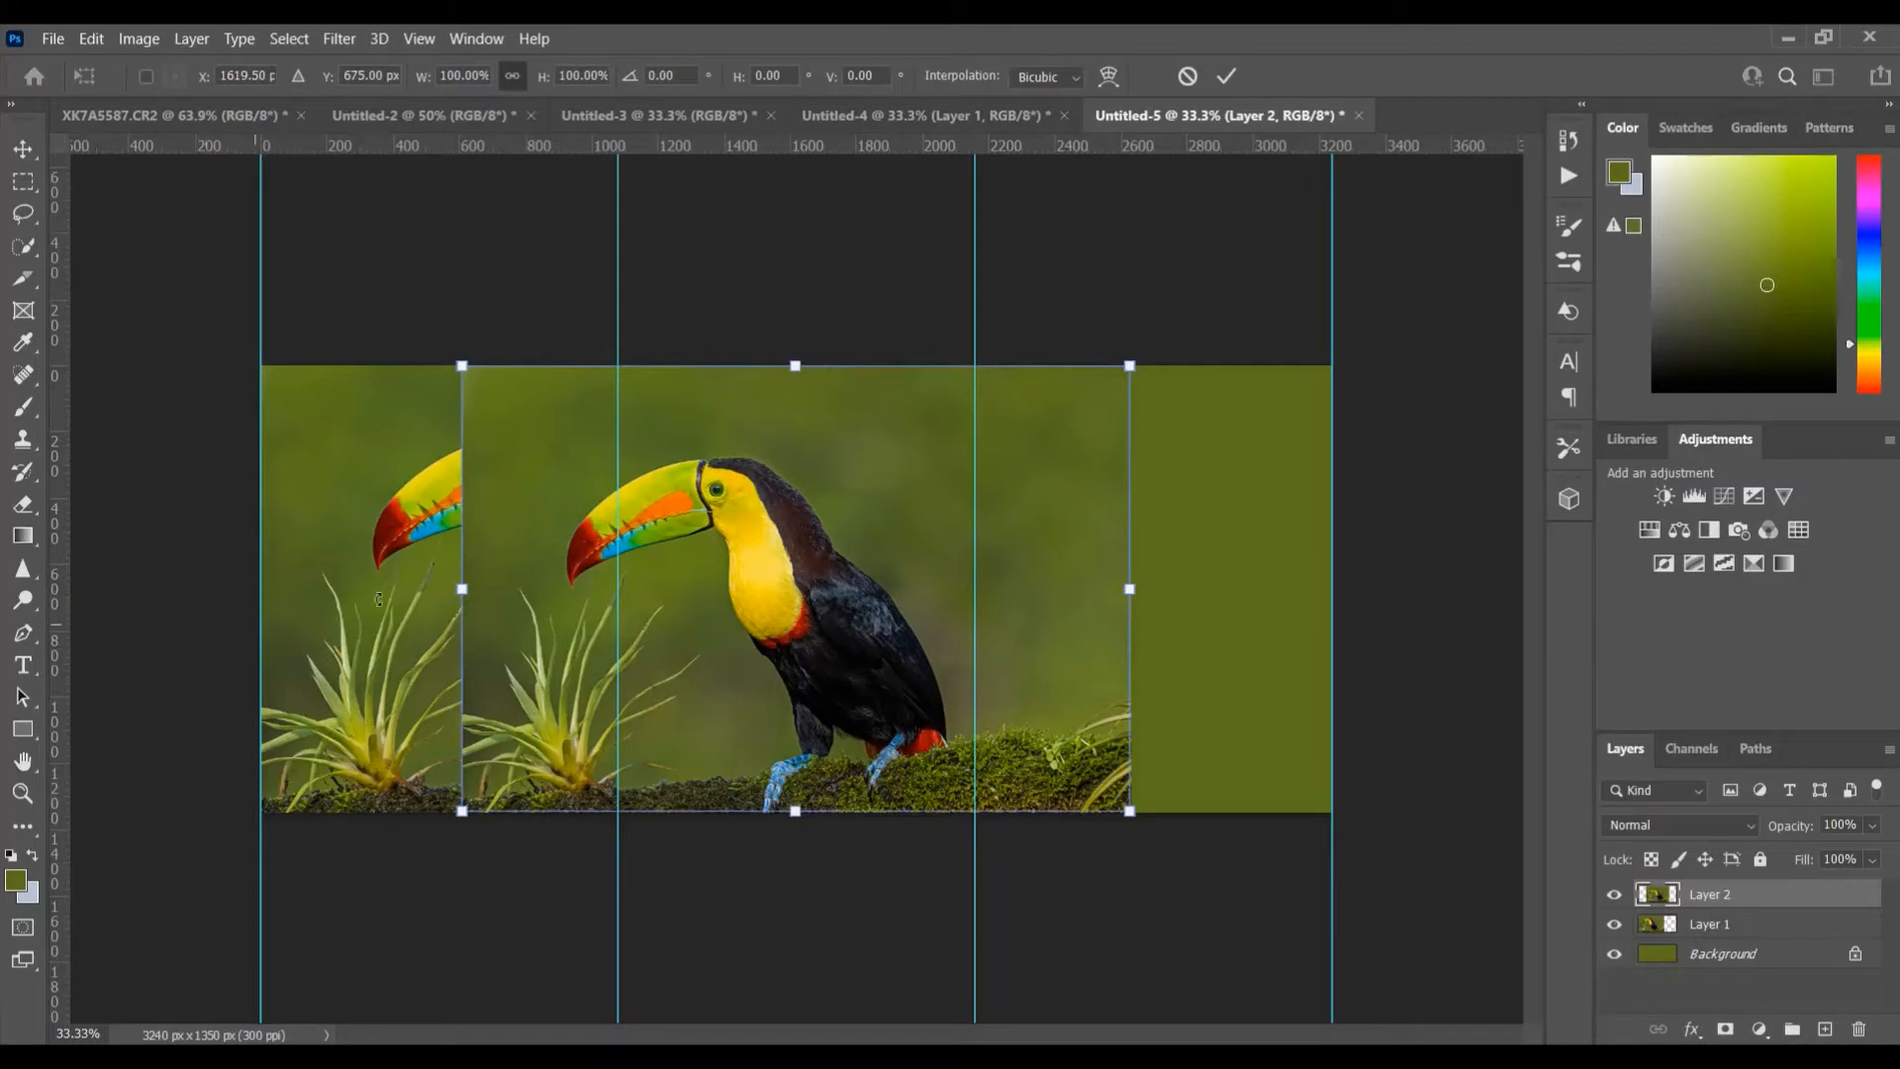
pyautogui.moveTo(843, 488); pyautogui.dragTo(1040, 491)
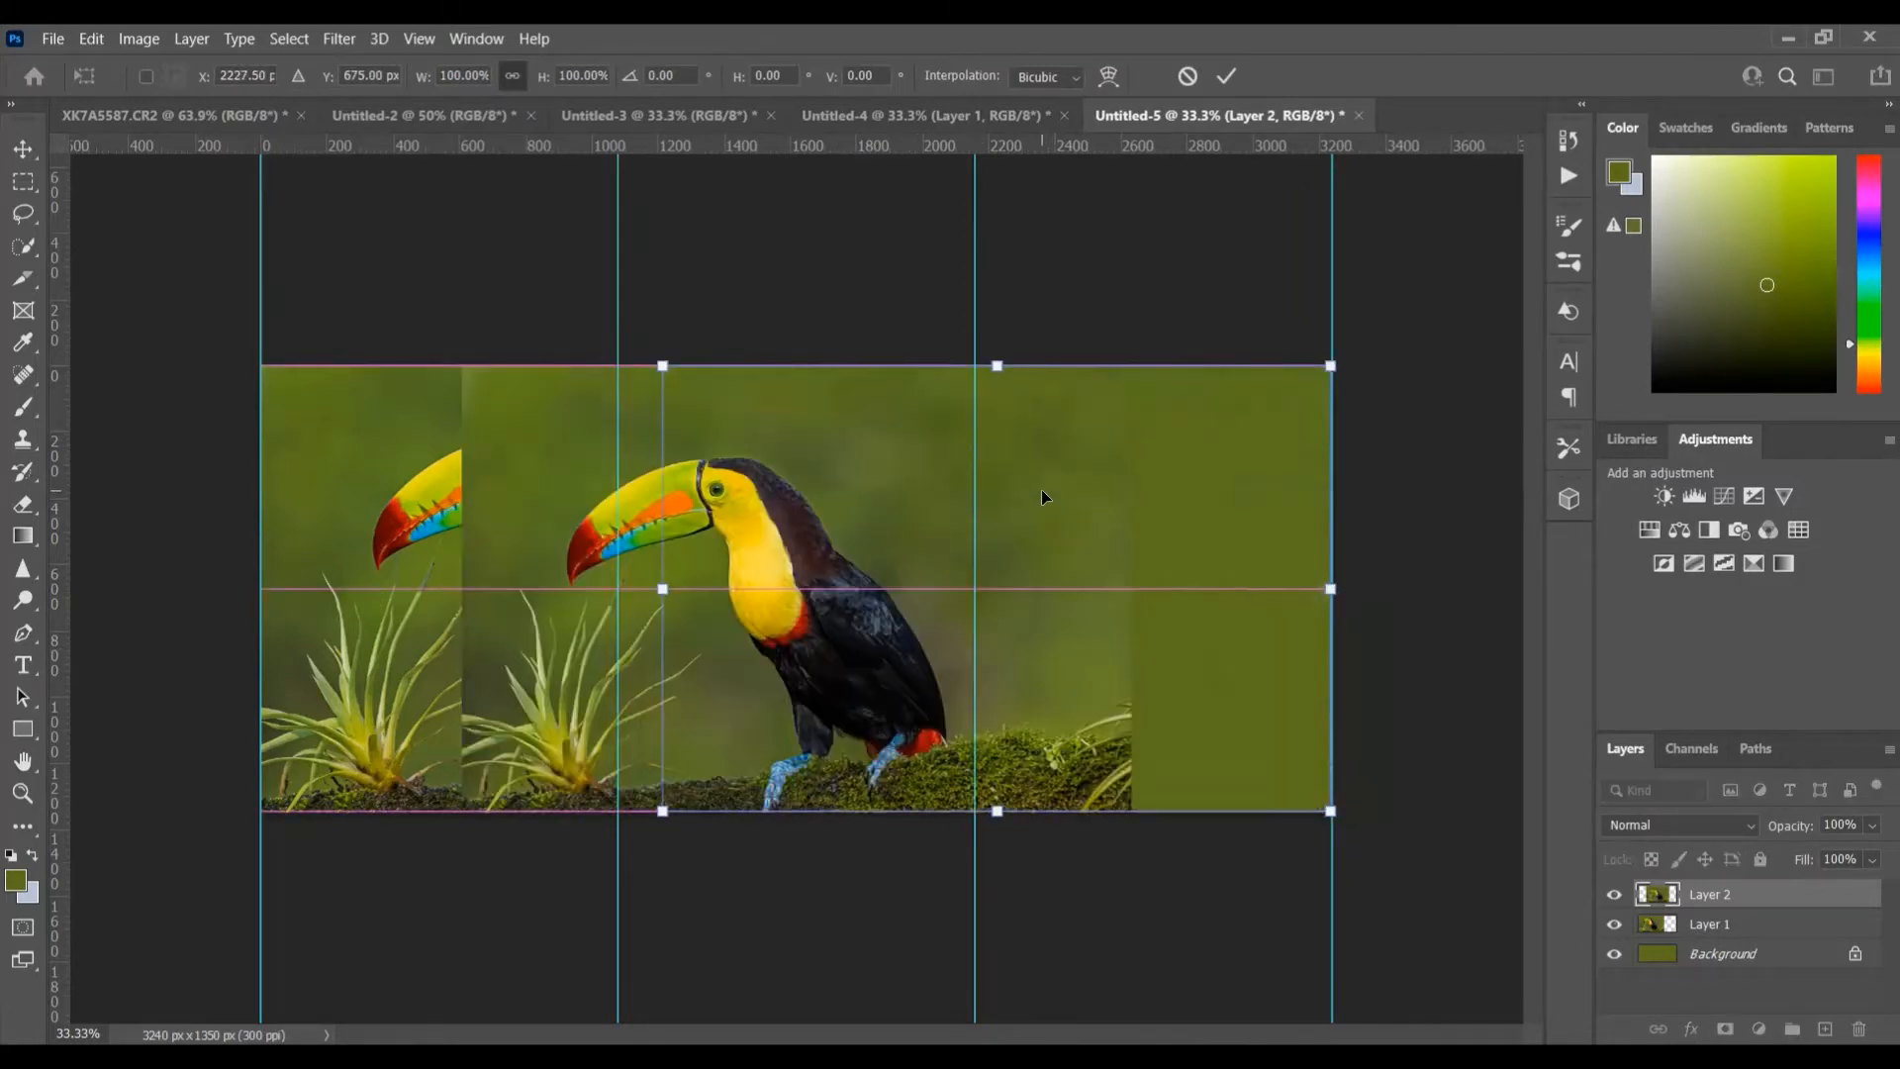
pyautogui.moveTo(668, 823); pyautogui.dragTo(958, 628)
pyautogui.moveTo(1050, 584); pyautogui.dragTo(1044, 651)
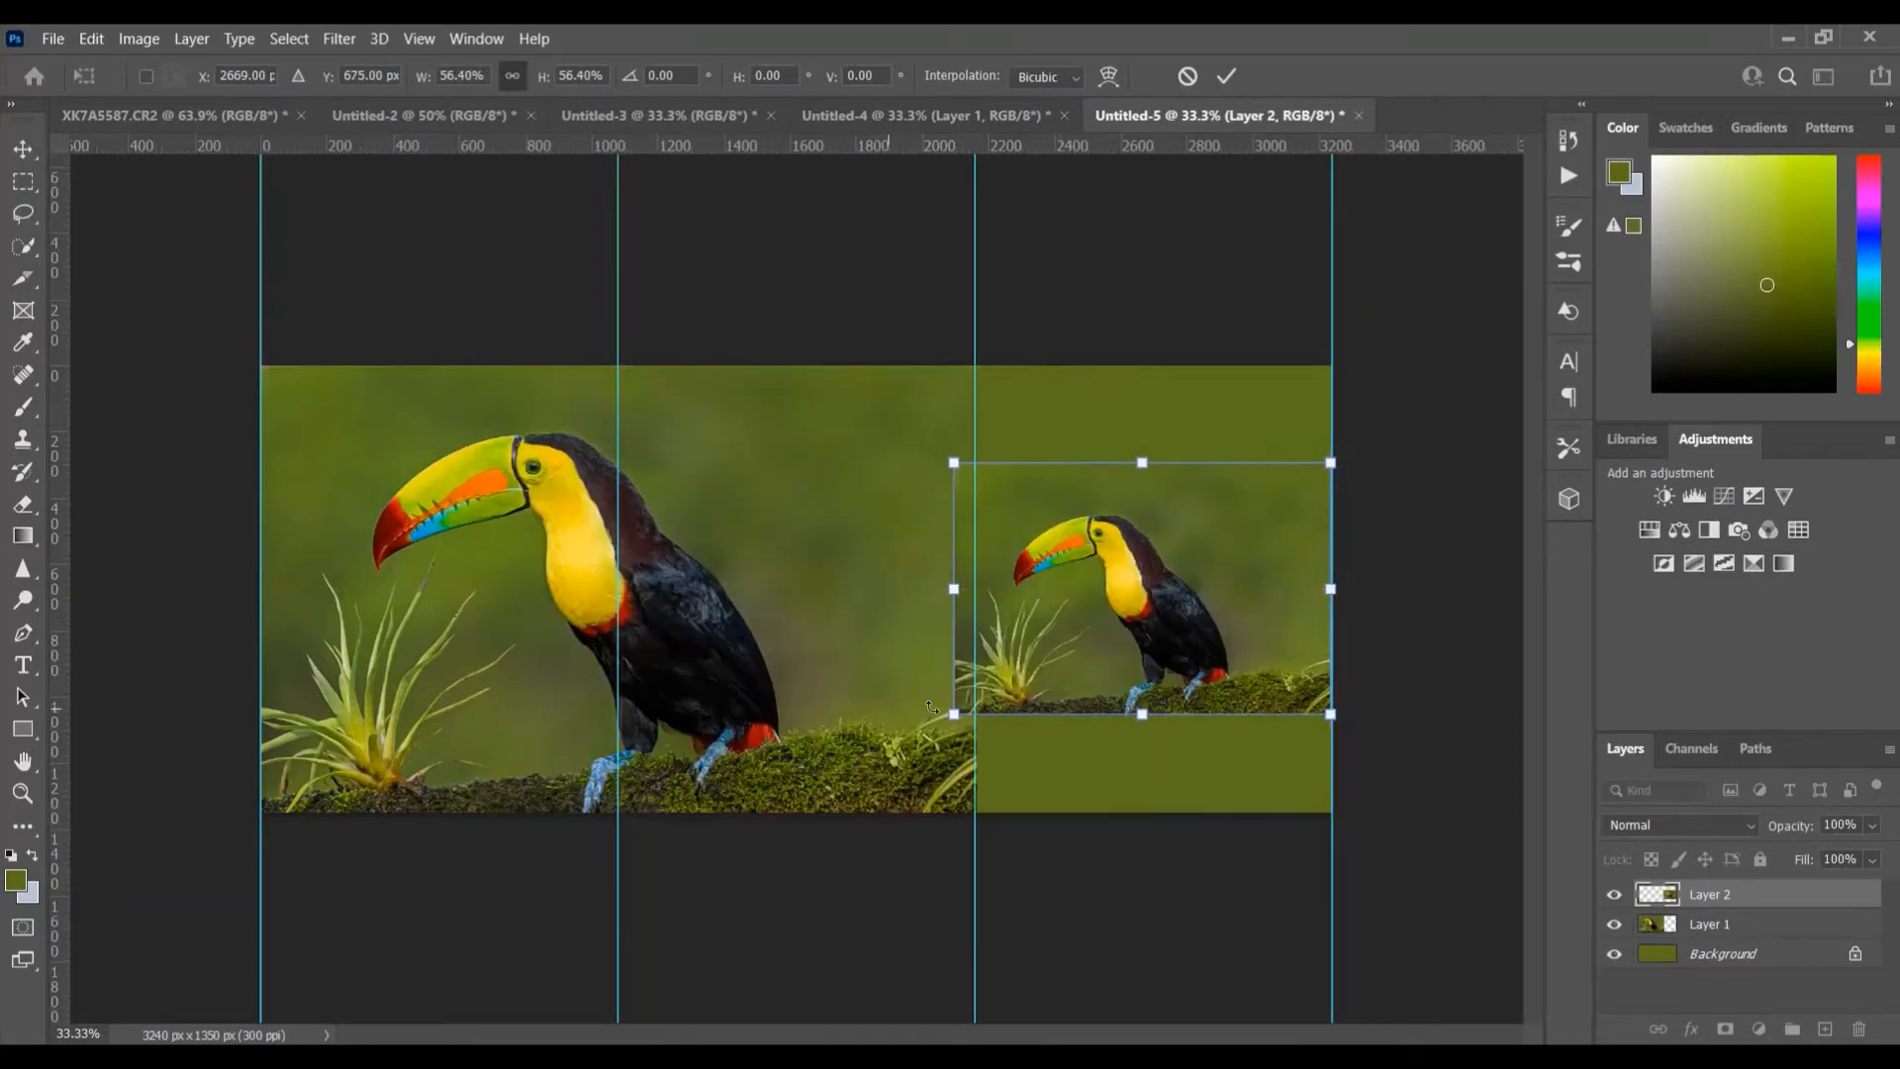
pyautogui.moveTo(950, 711)
pyautogui.mouseDown()
pyautogui.moveTo(982, 687)
pyautogui.moveTo(974, 703)
pyautogui.mouseUp()
pyautogui.moveTo(1103, 610); pyautogui.dragTo(1102, 617)
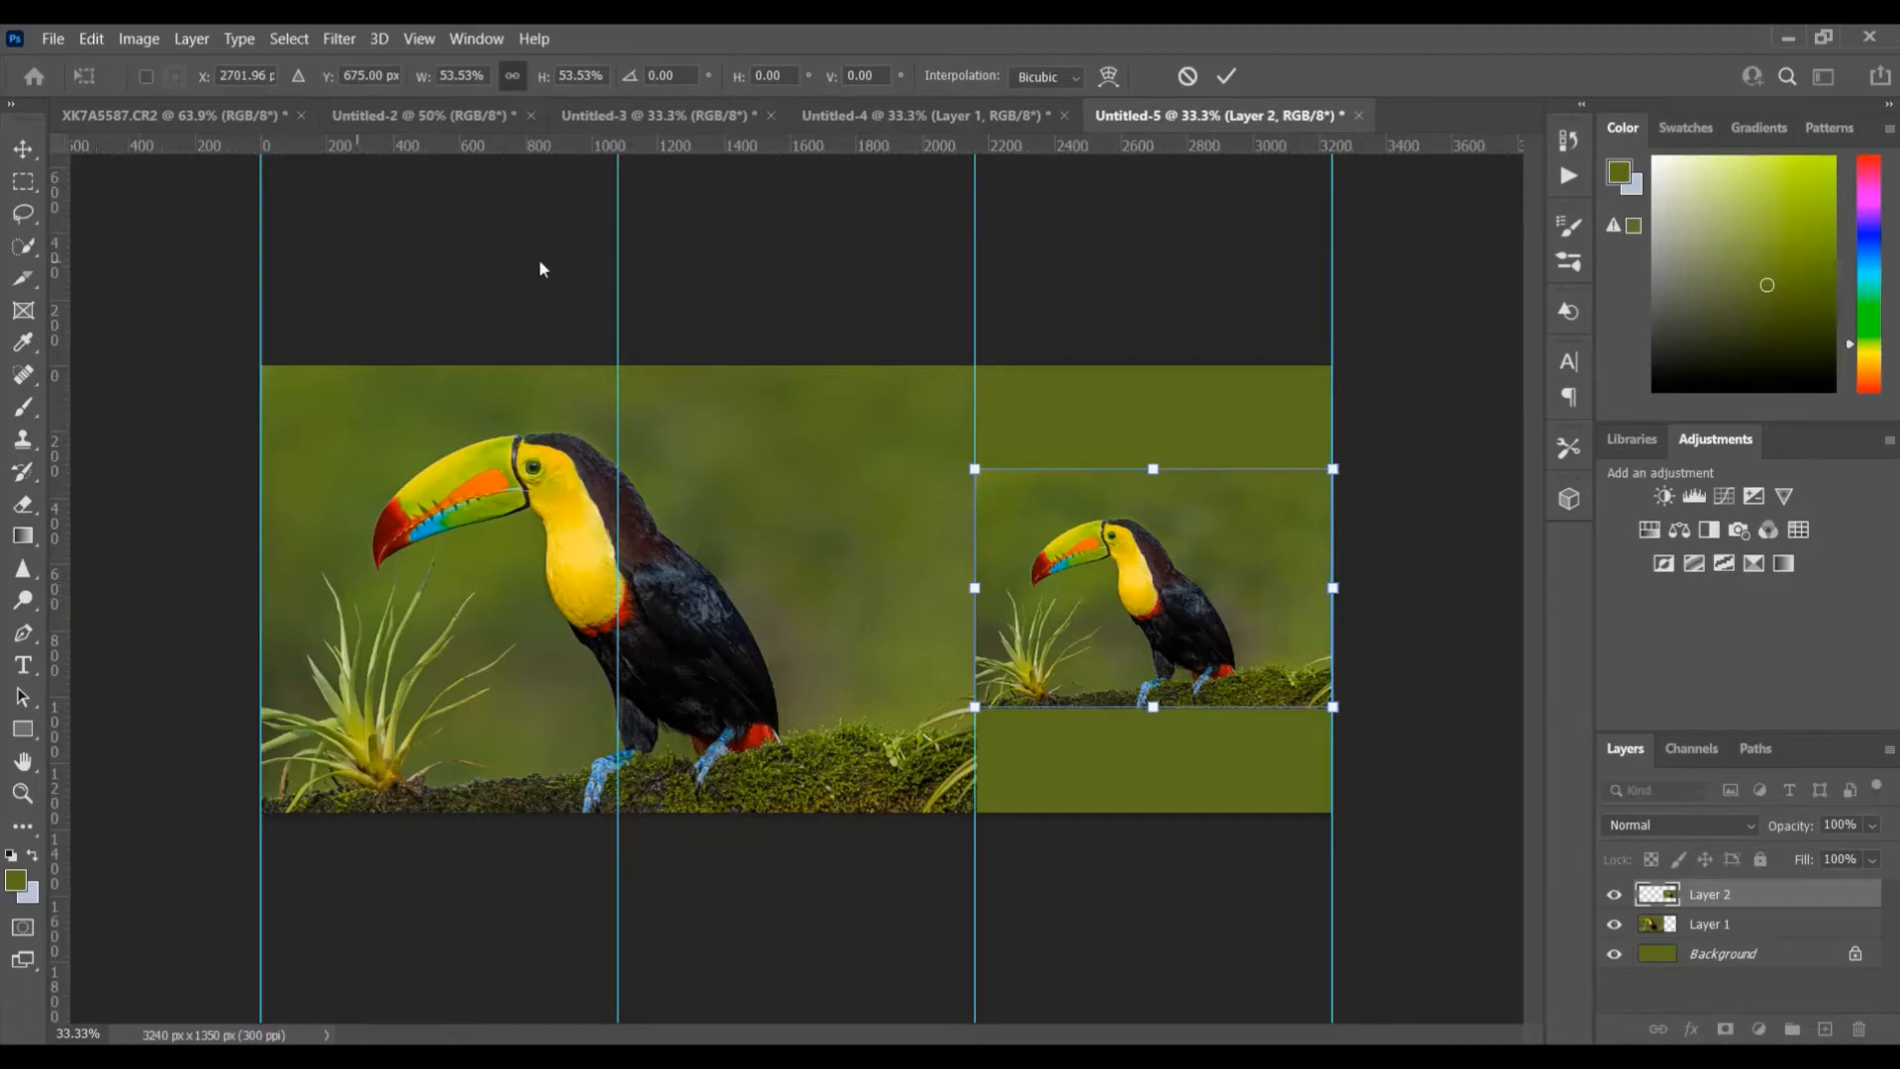
pyautogui.click(23, 762)
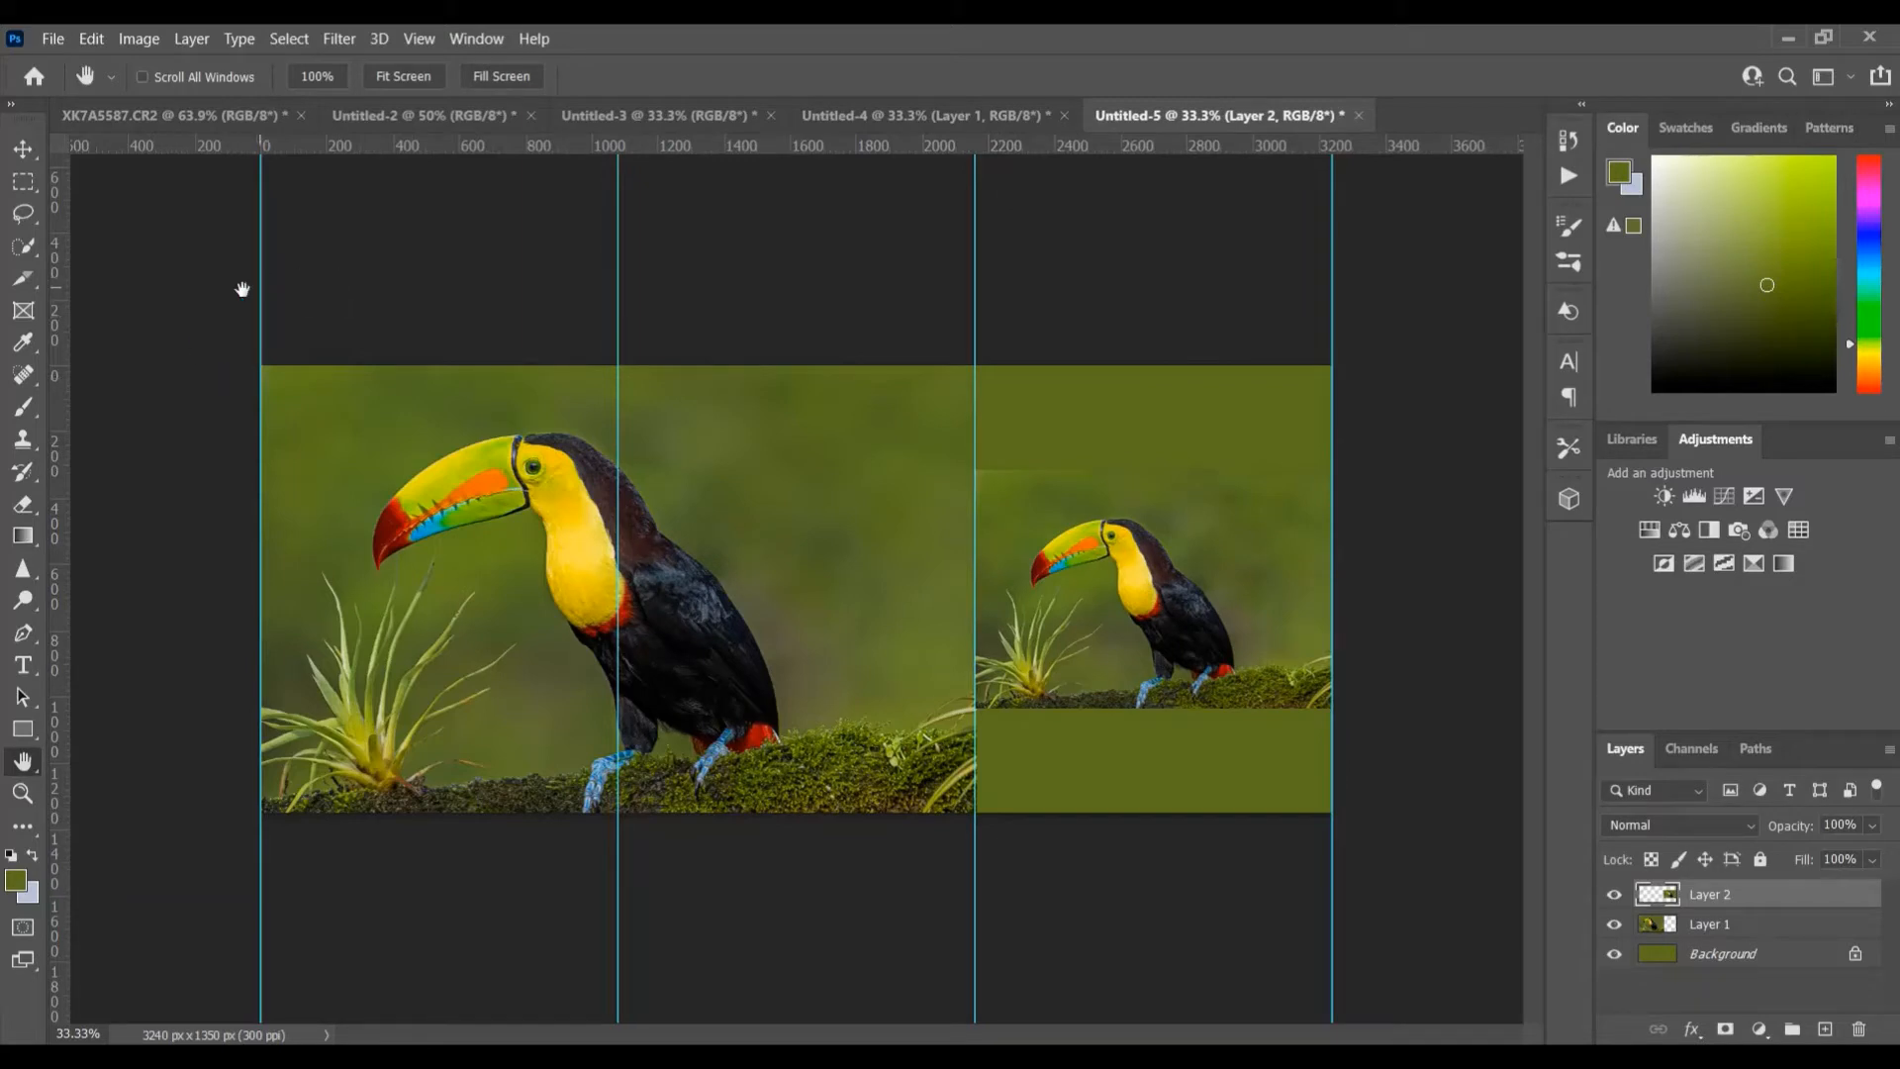
# - Use the Slice tool to divide the canvas into three full-height slices, one for each column between the guides
pyautogui.click(32, 280)
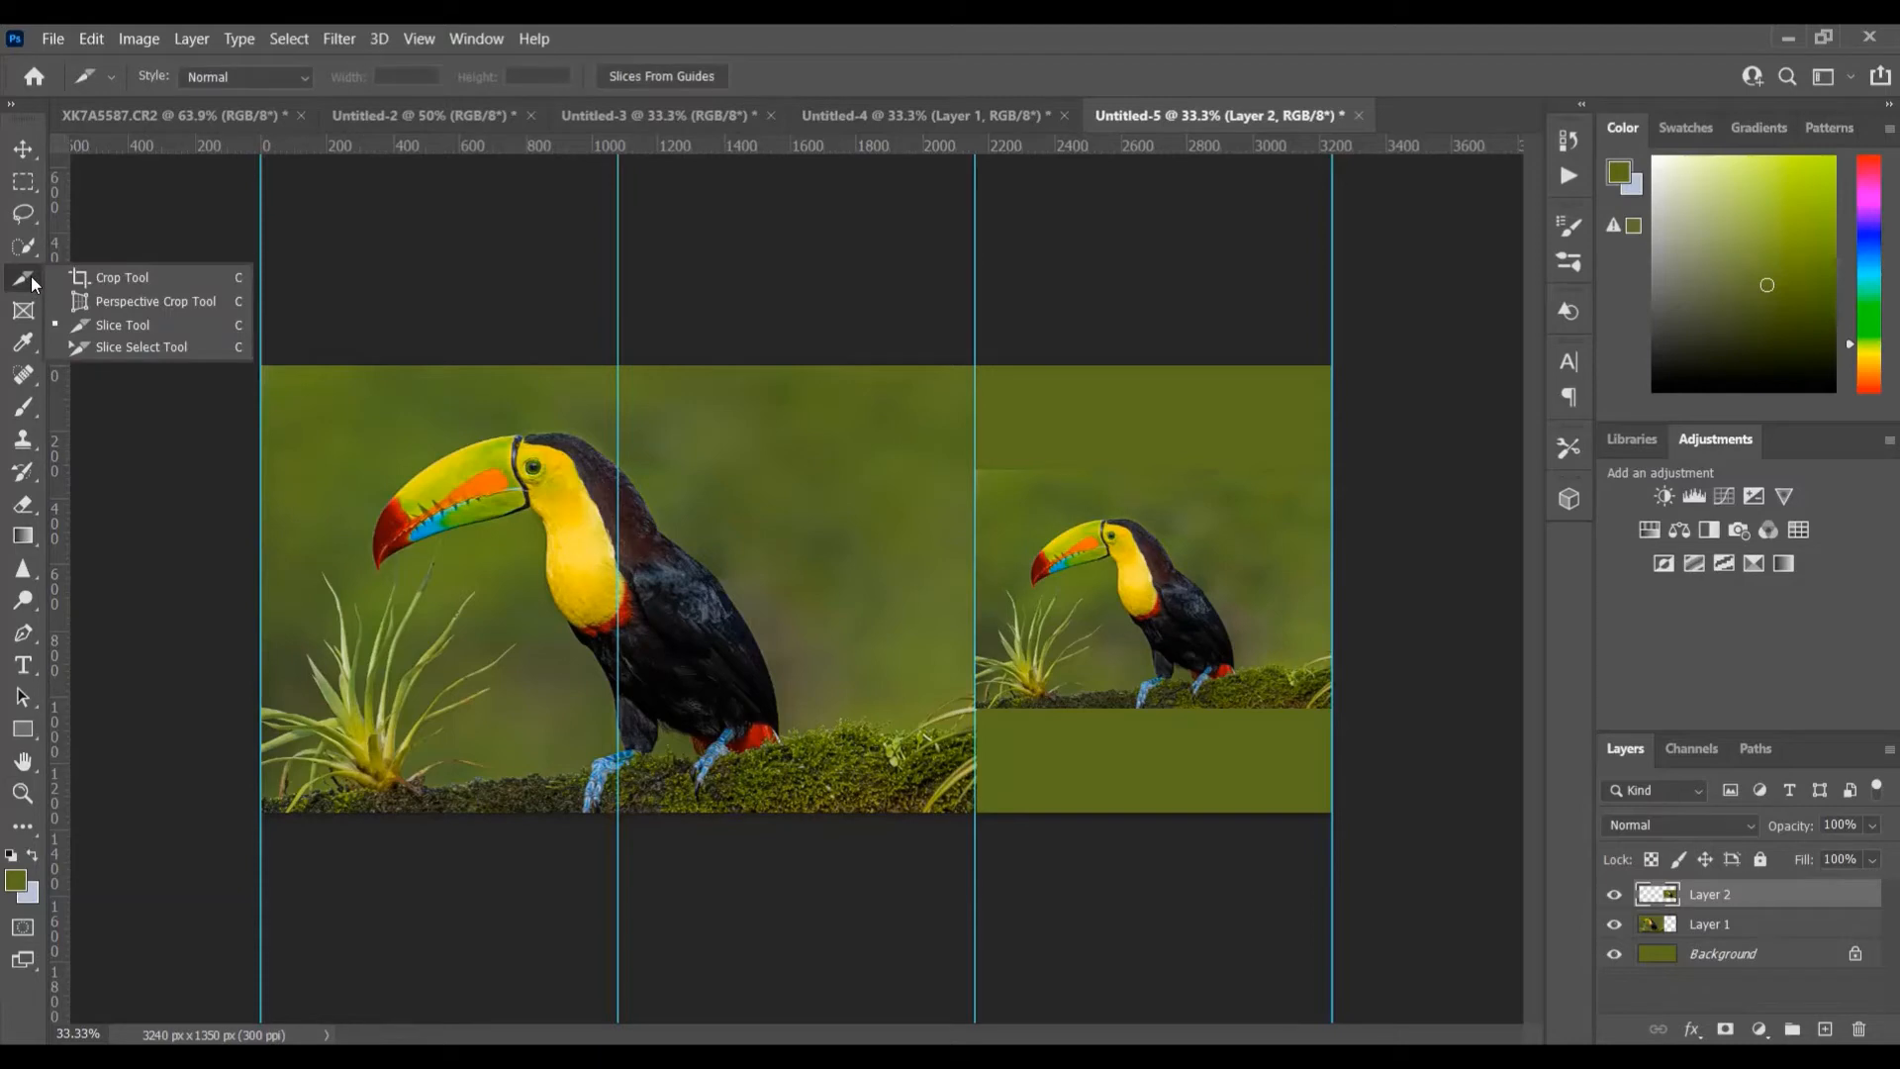
pyautogui.click(110, 322)
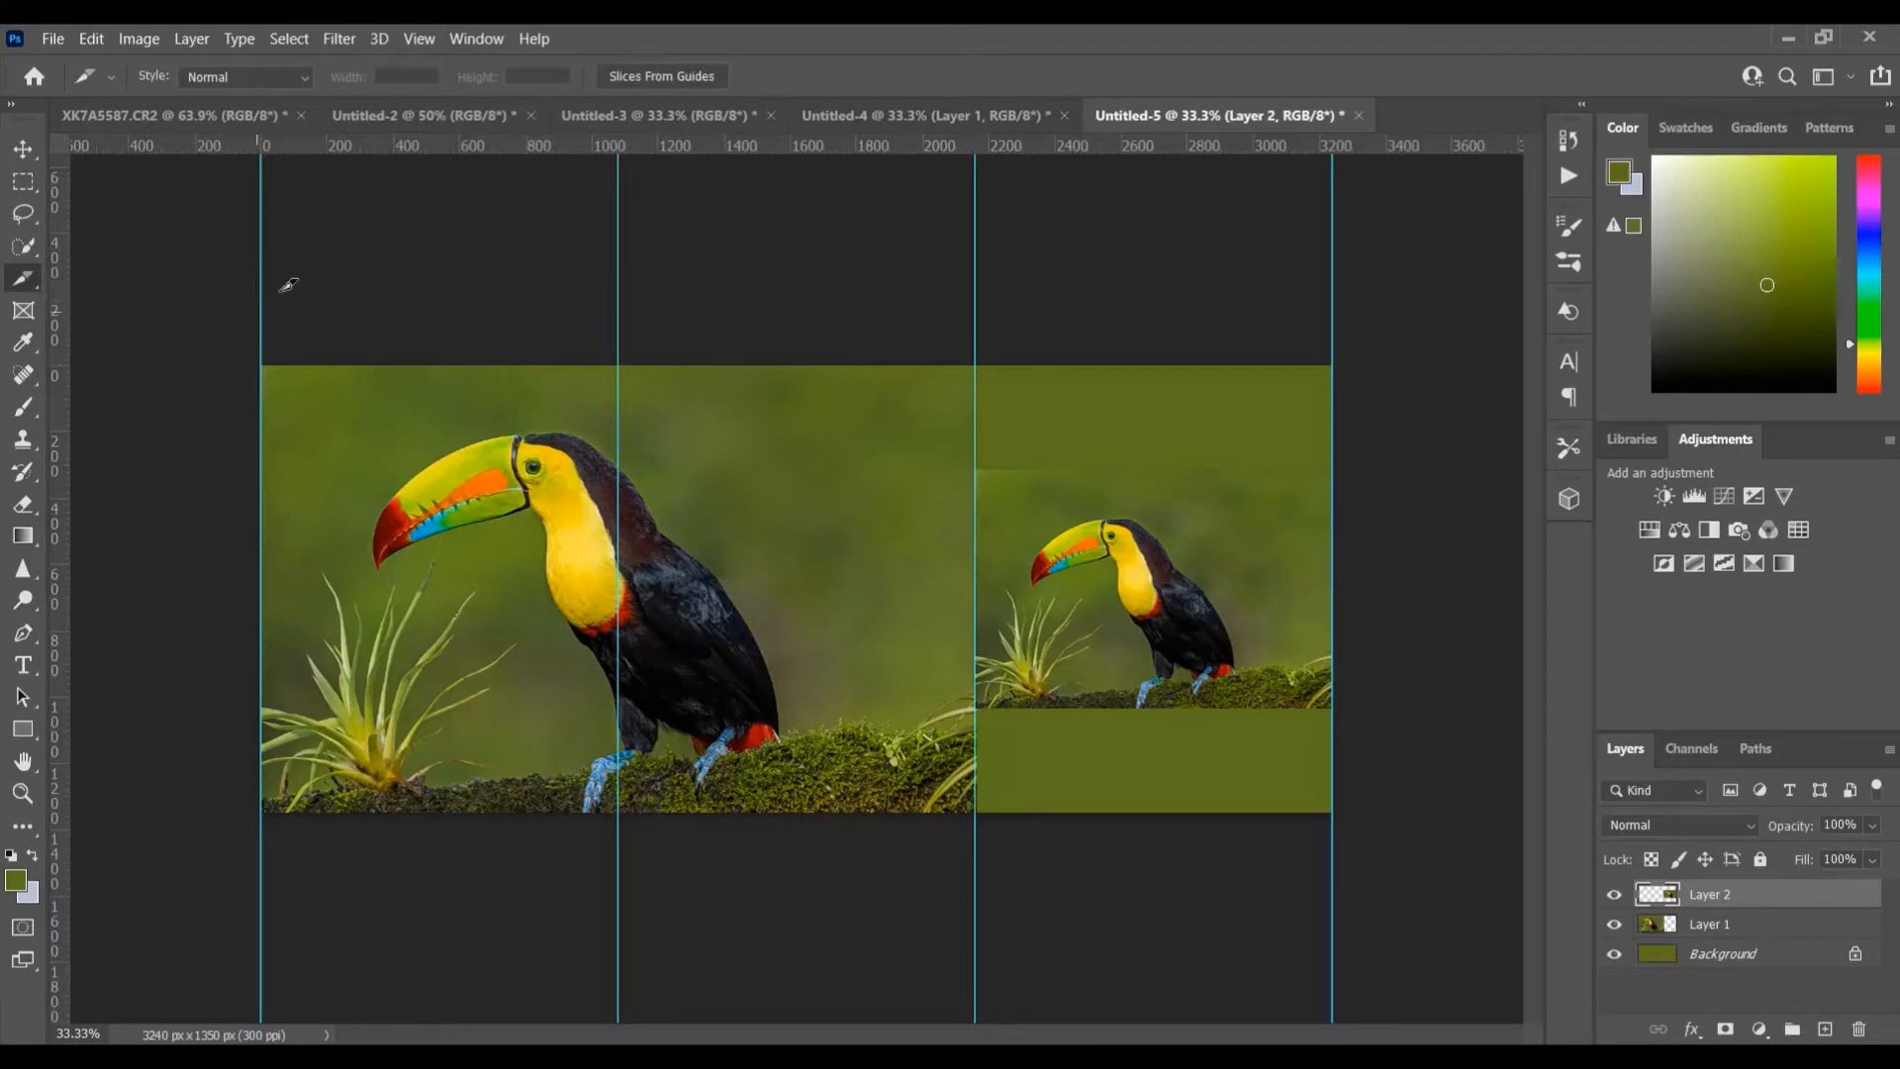
pyautogui.moveTo(232, 321); pyautogui.dragTo(630, 833)
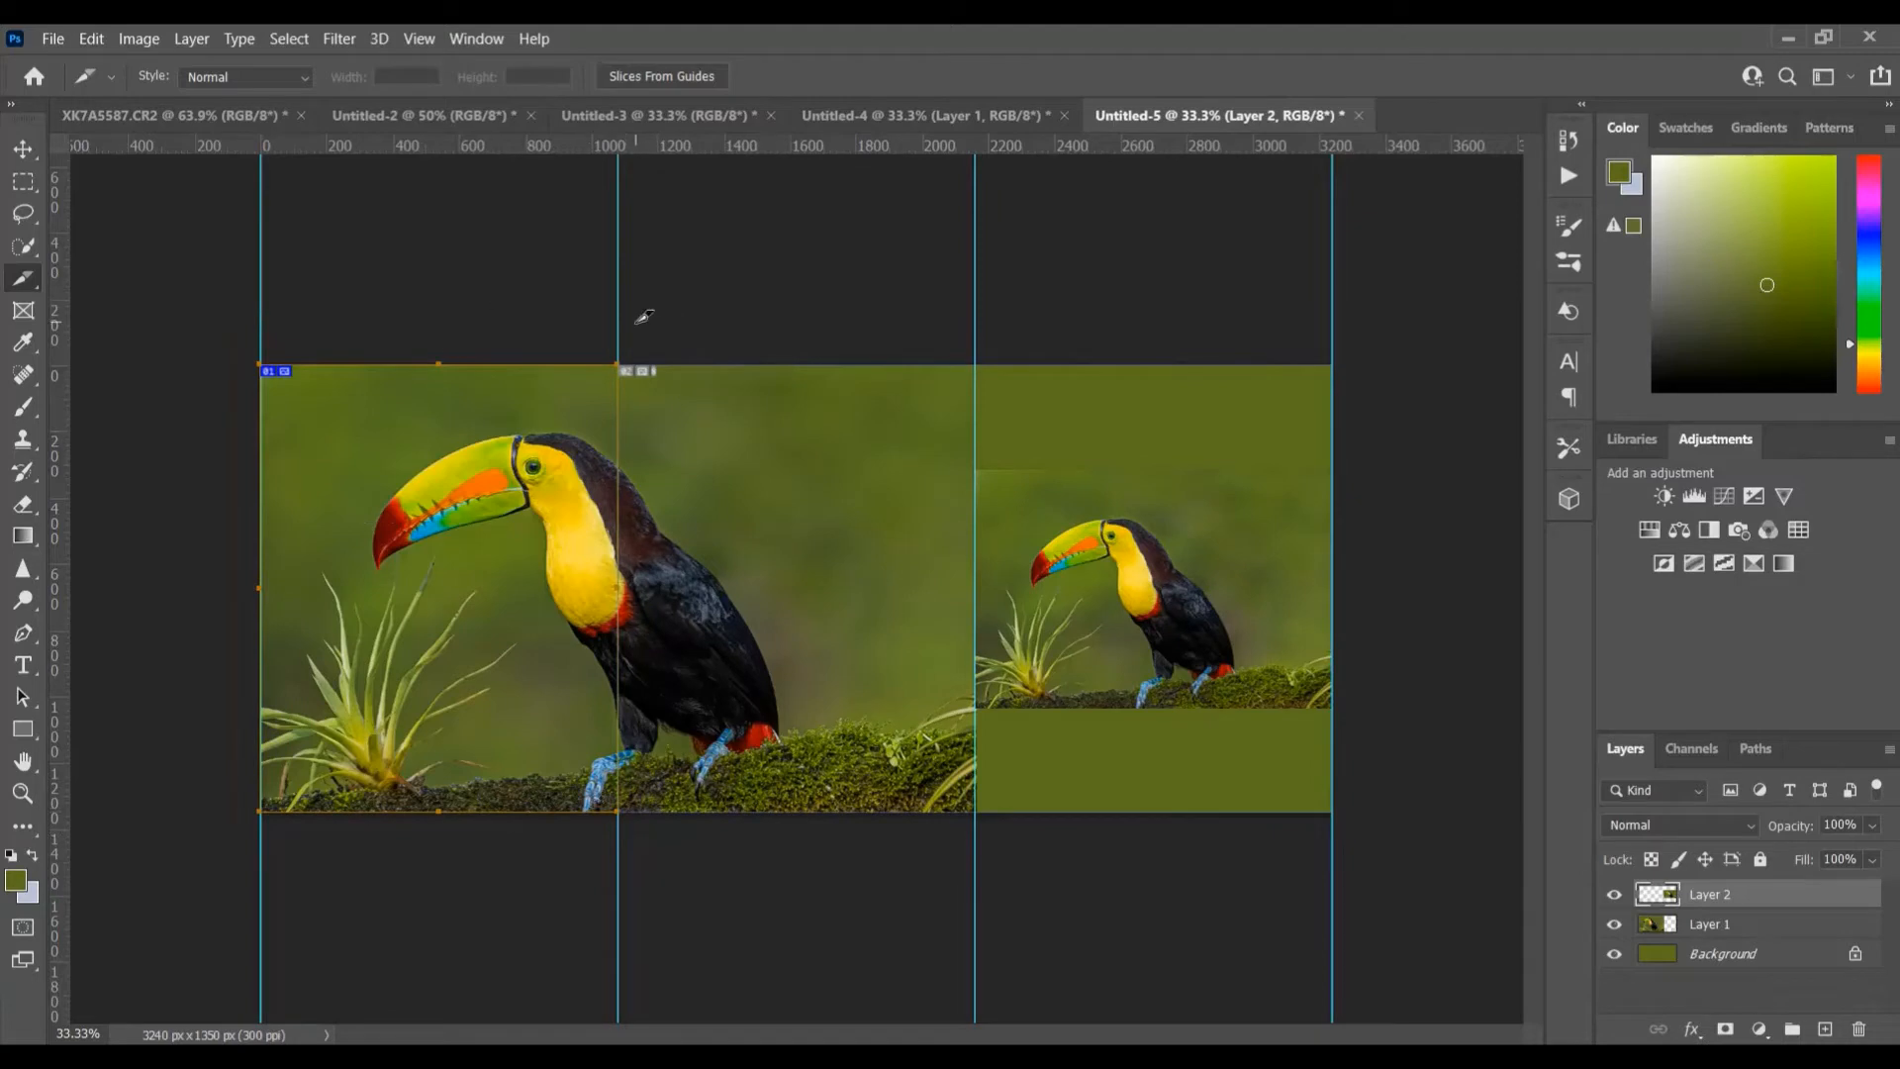
pyautogui.moveTo(621, 332); pyautogui.dragTo(987, 836)
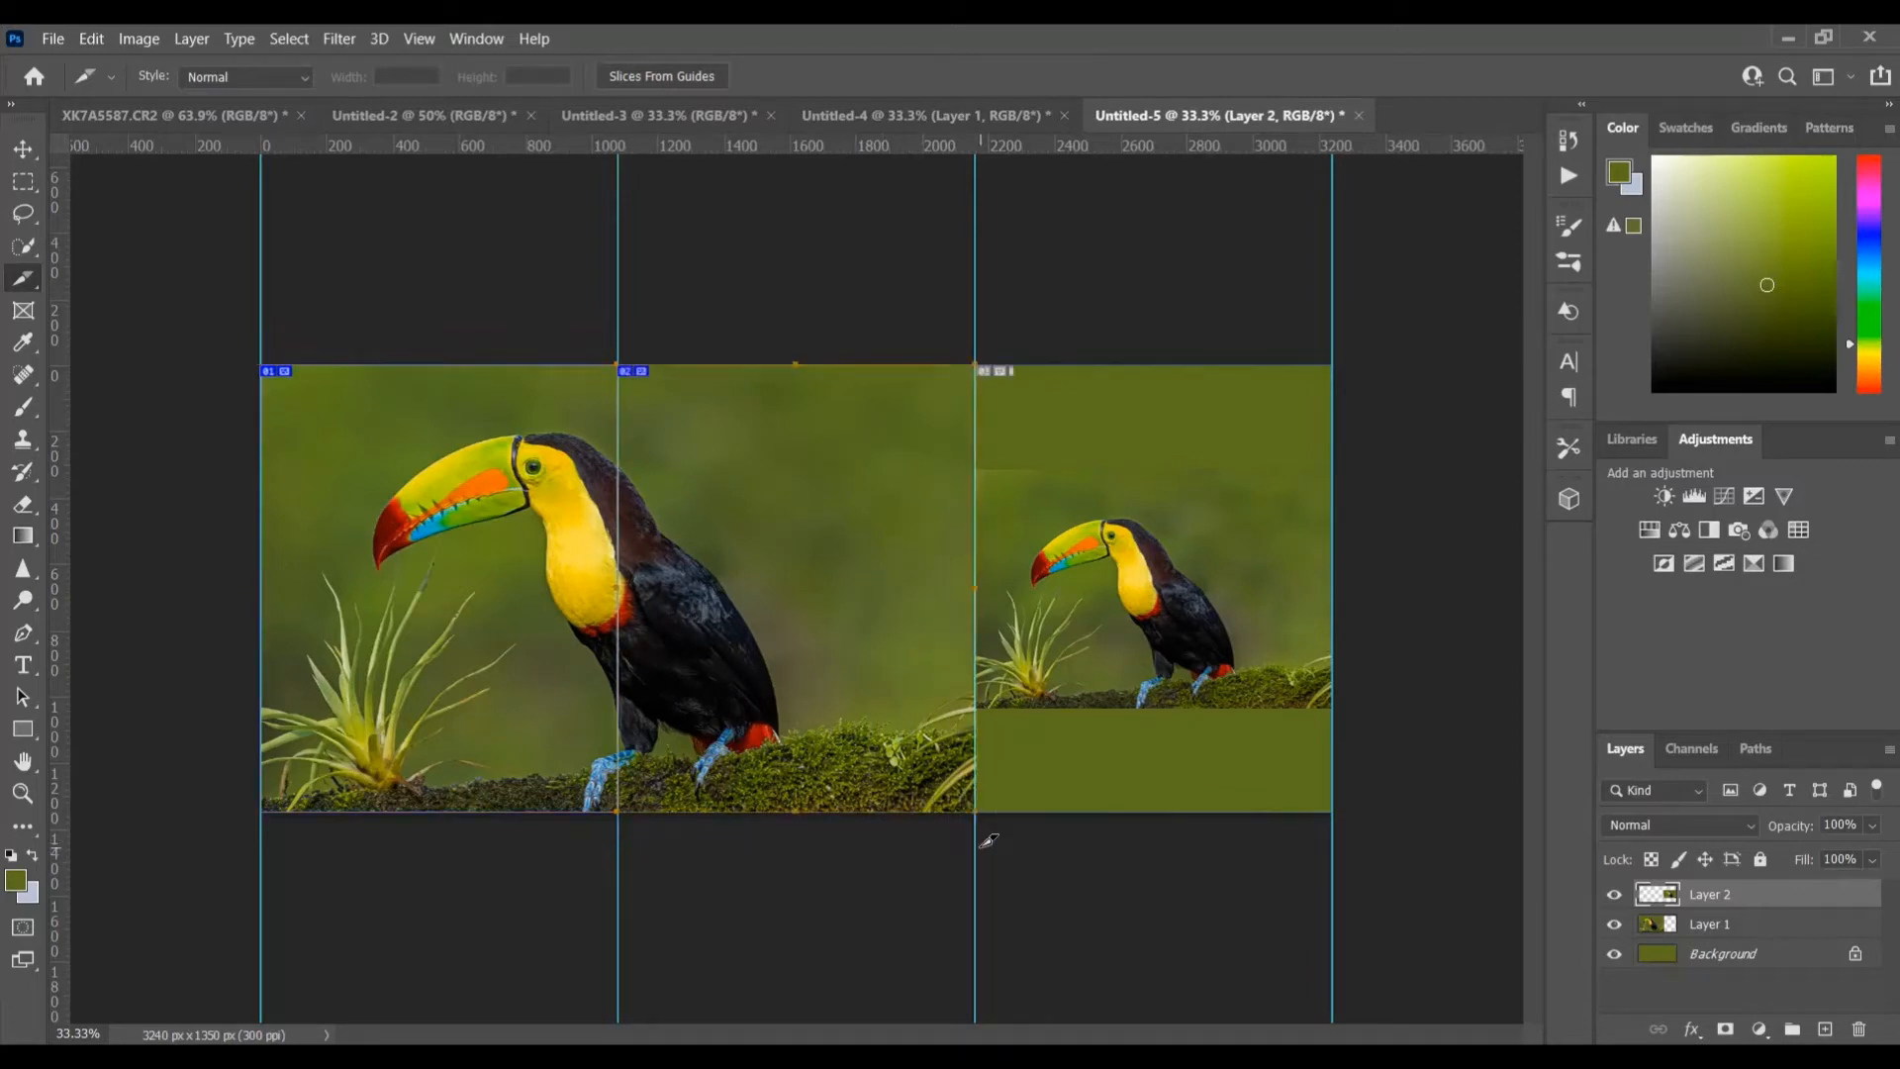
pyautogui.moveTo(979, 316); pyautogui.dragTo(1342, 819)
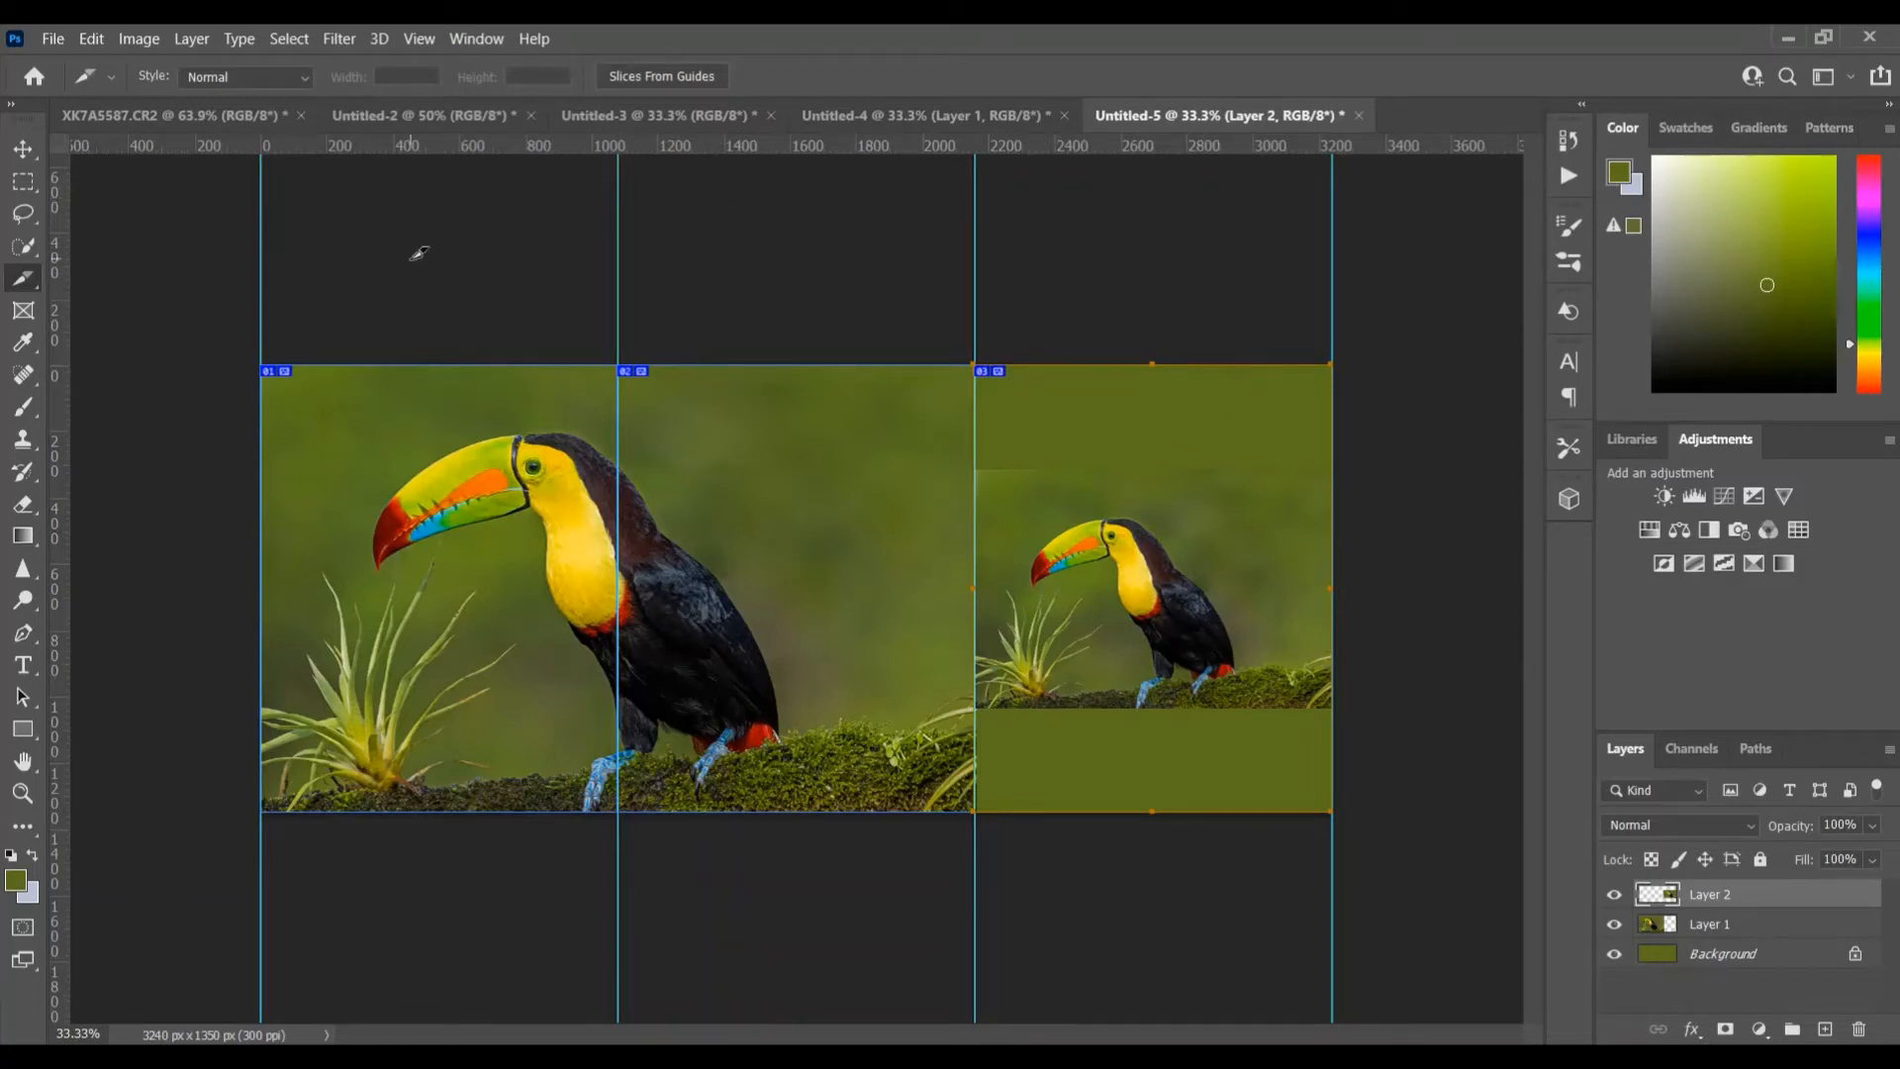
# - Open Save for Web for the three-slice canvas and set the export format to PNG-8
pyautogui.click(49, 38)
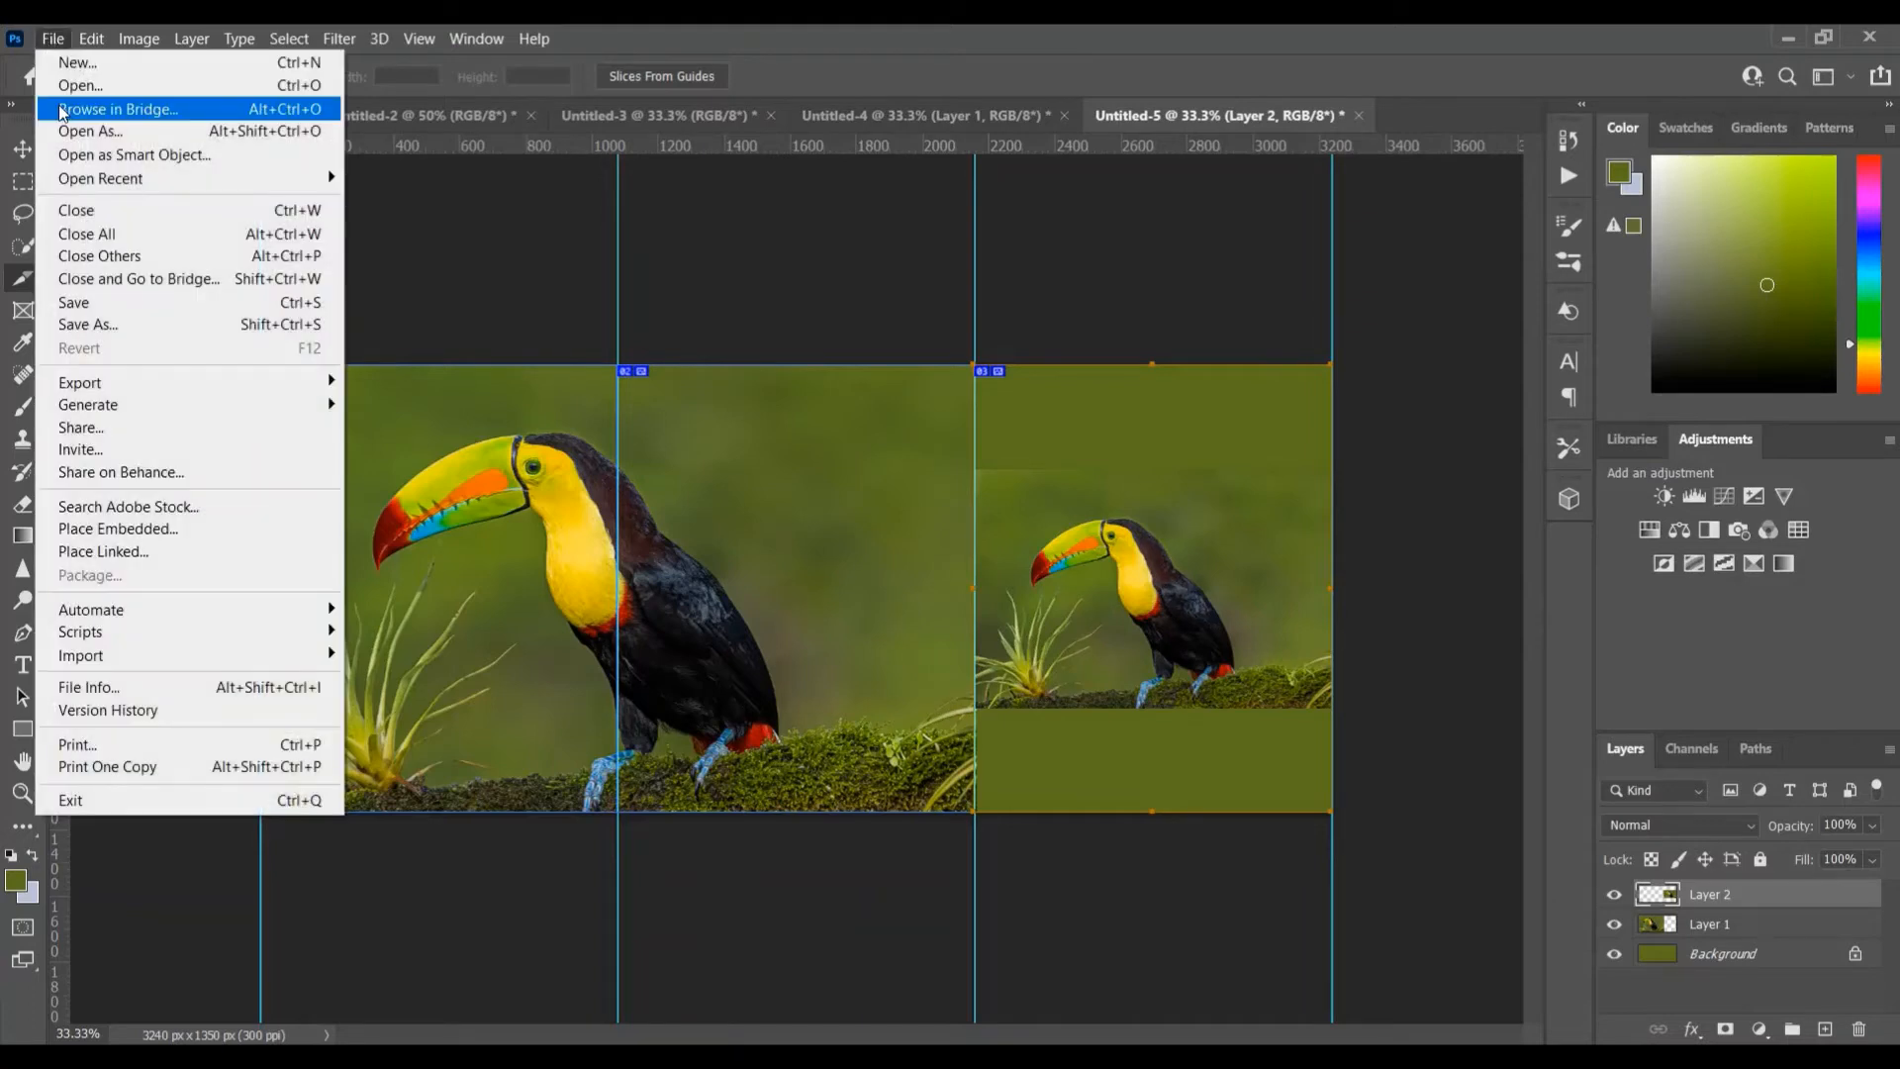
pyautogui.moveTo(120, 382)
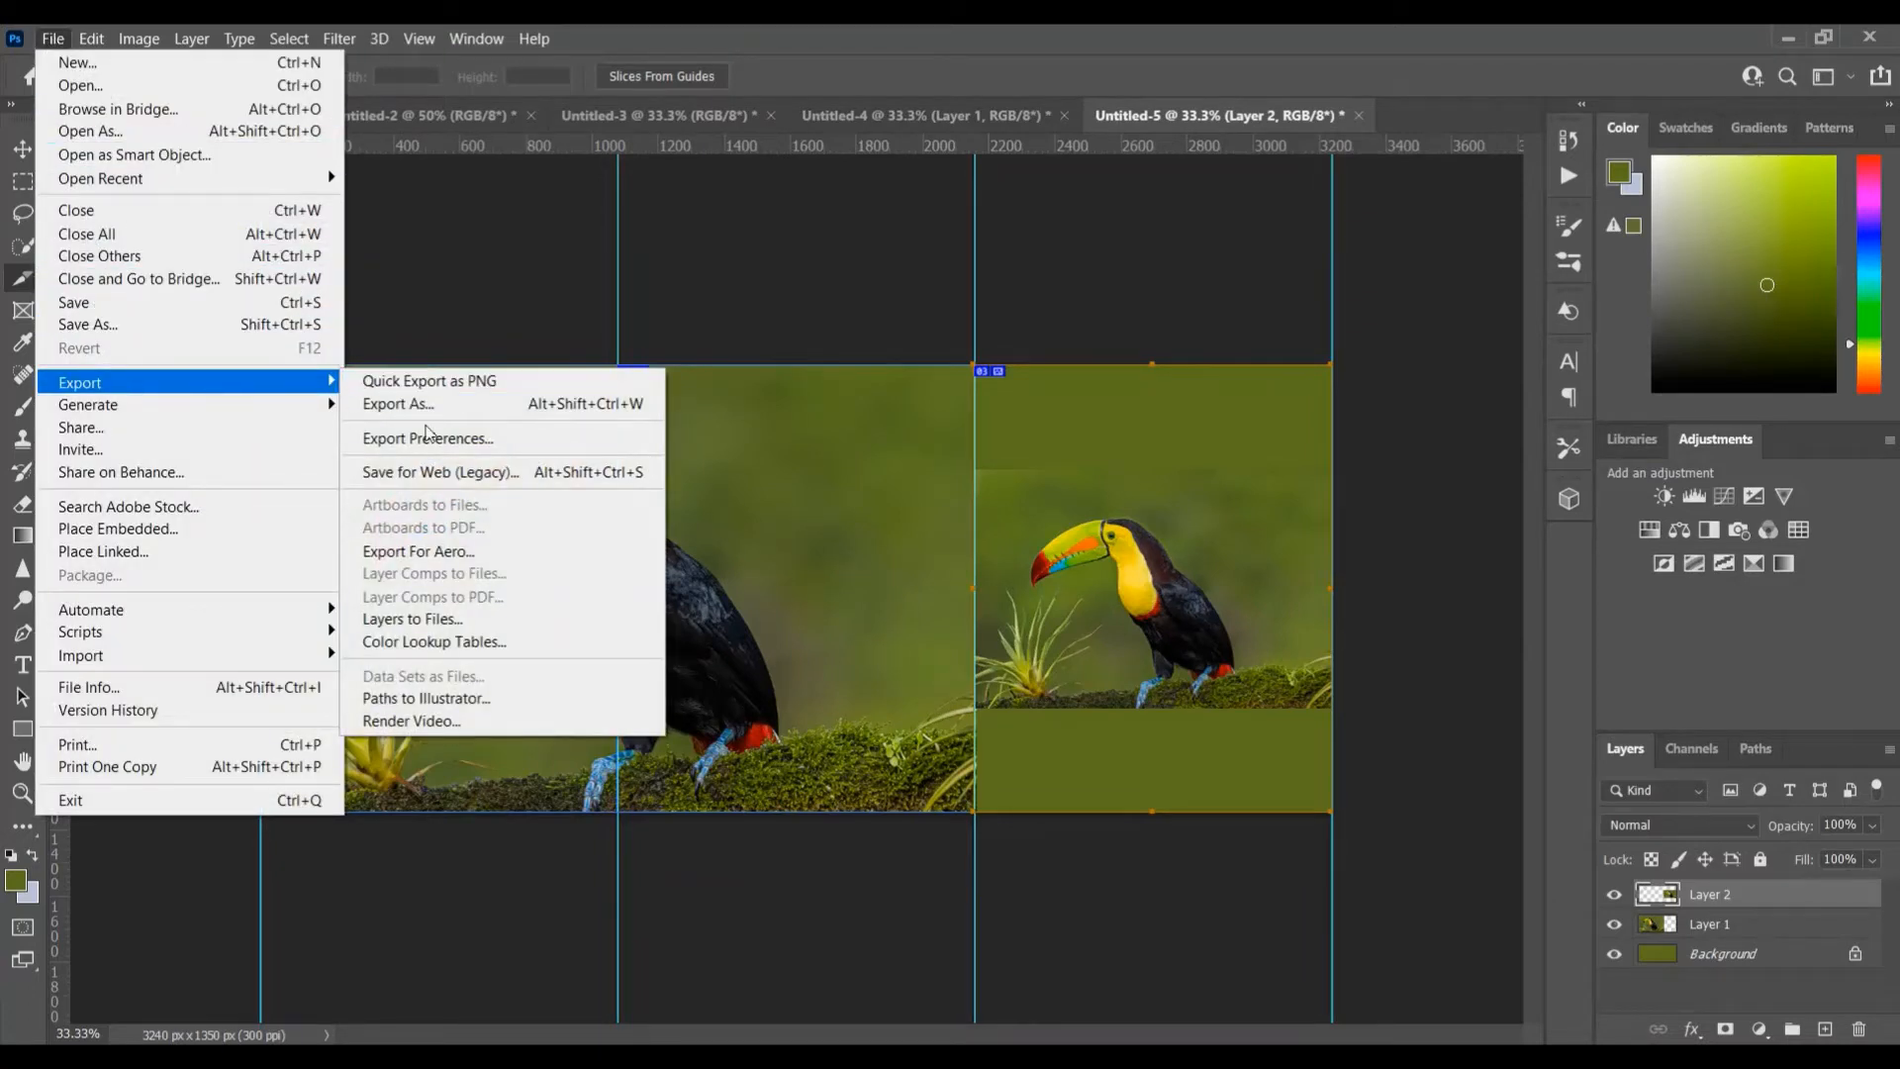
pyautogui.click(431, 472)
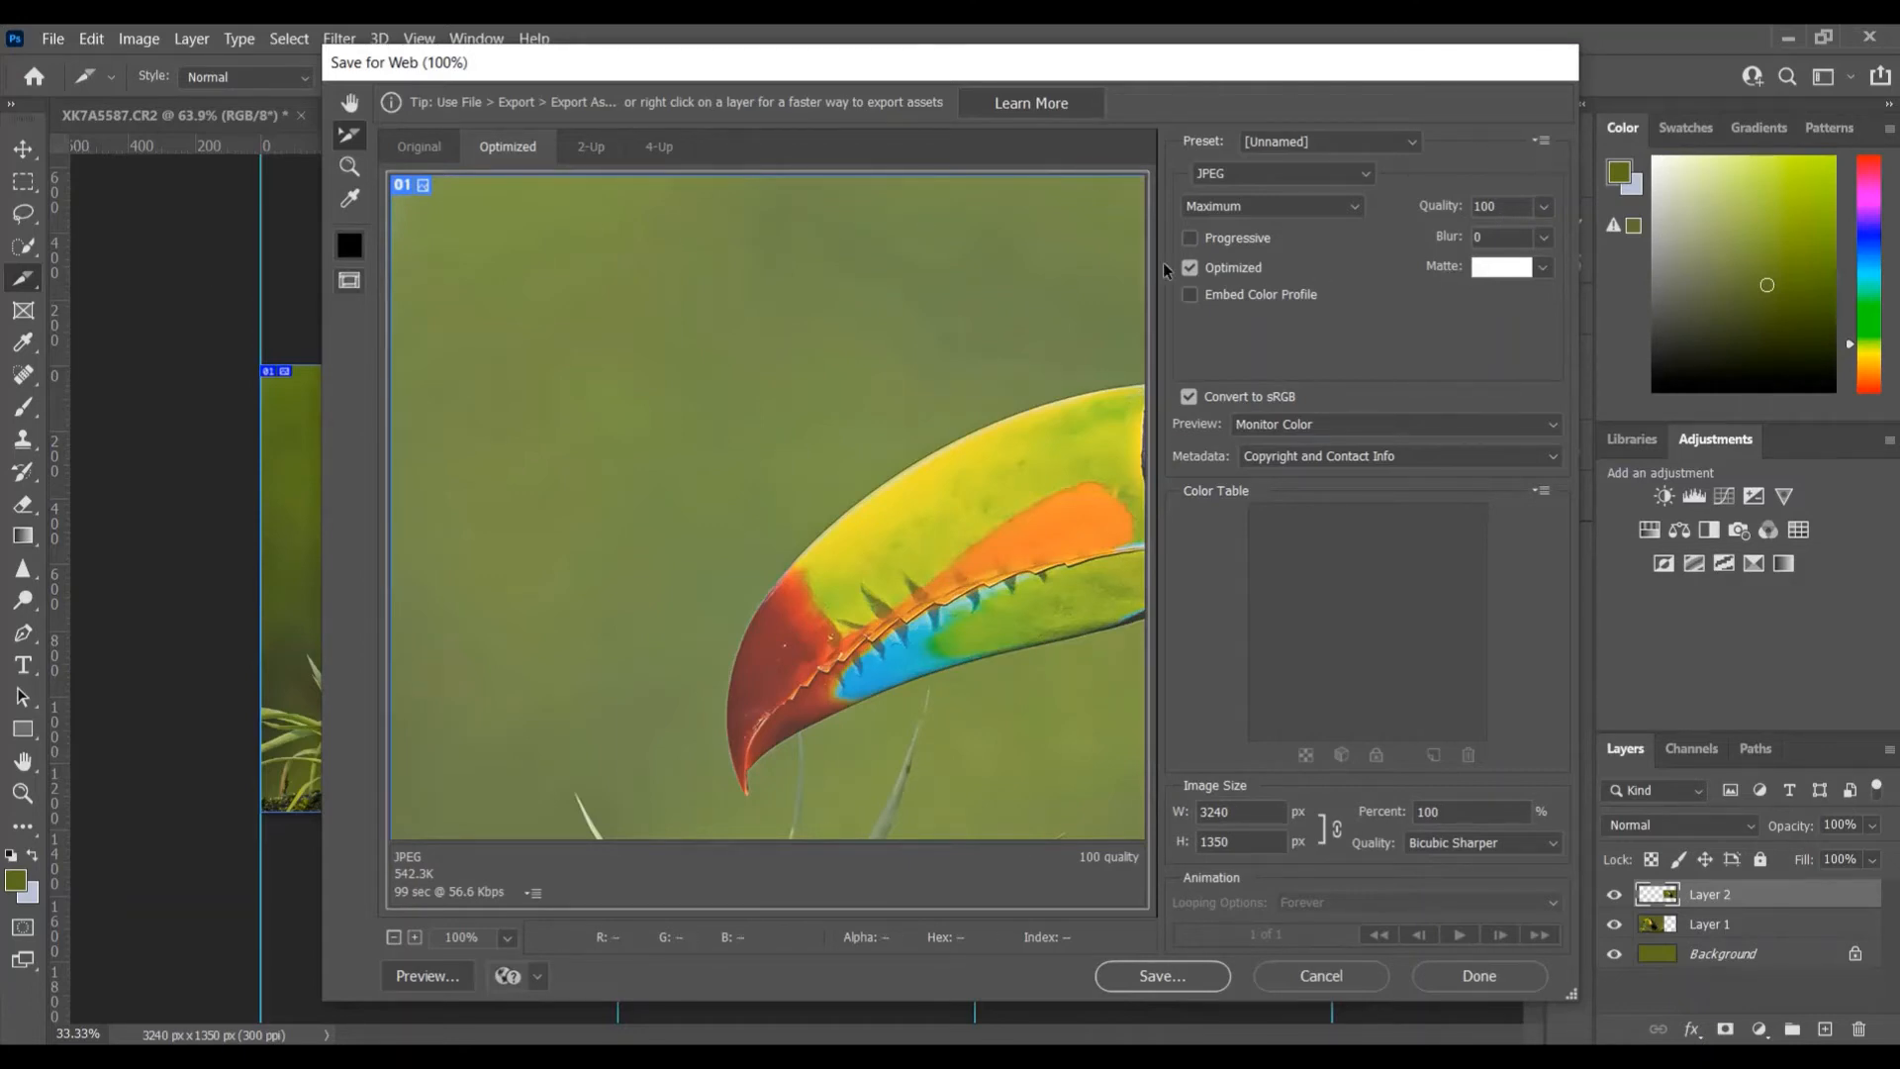
pyautogui.click(1368, 177)
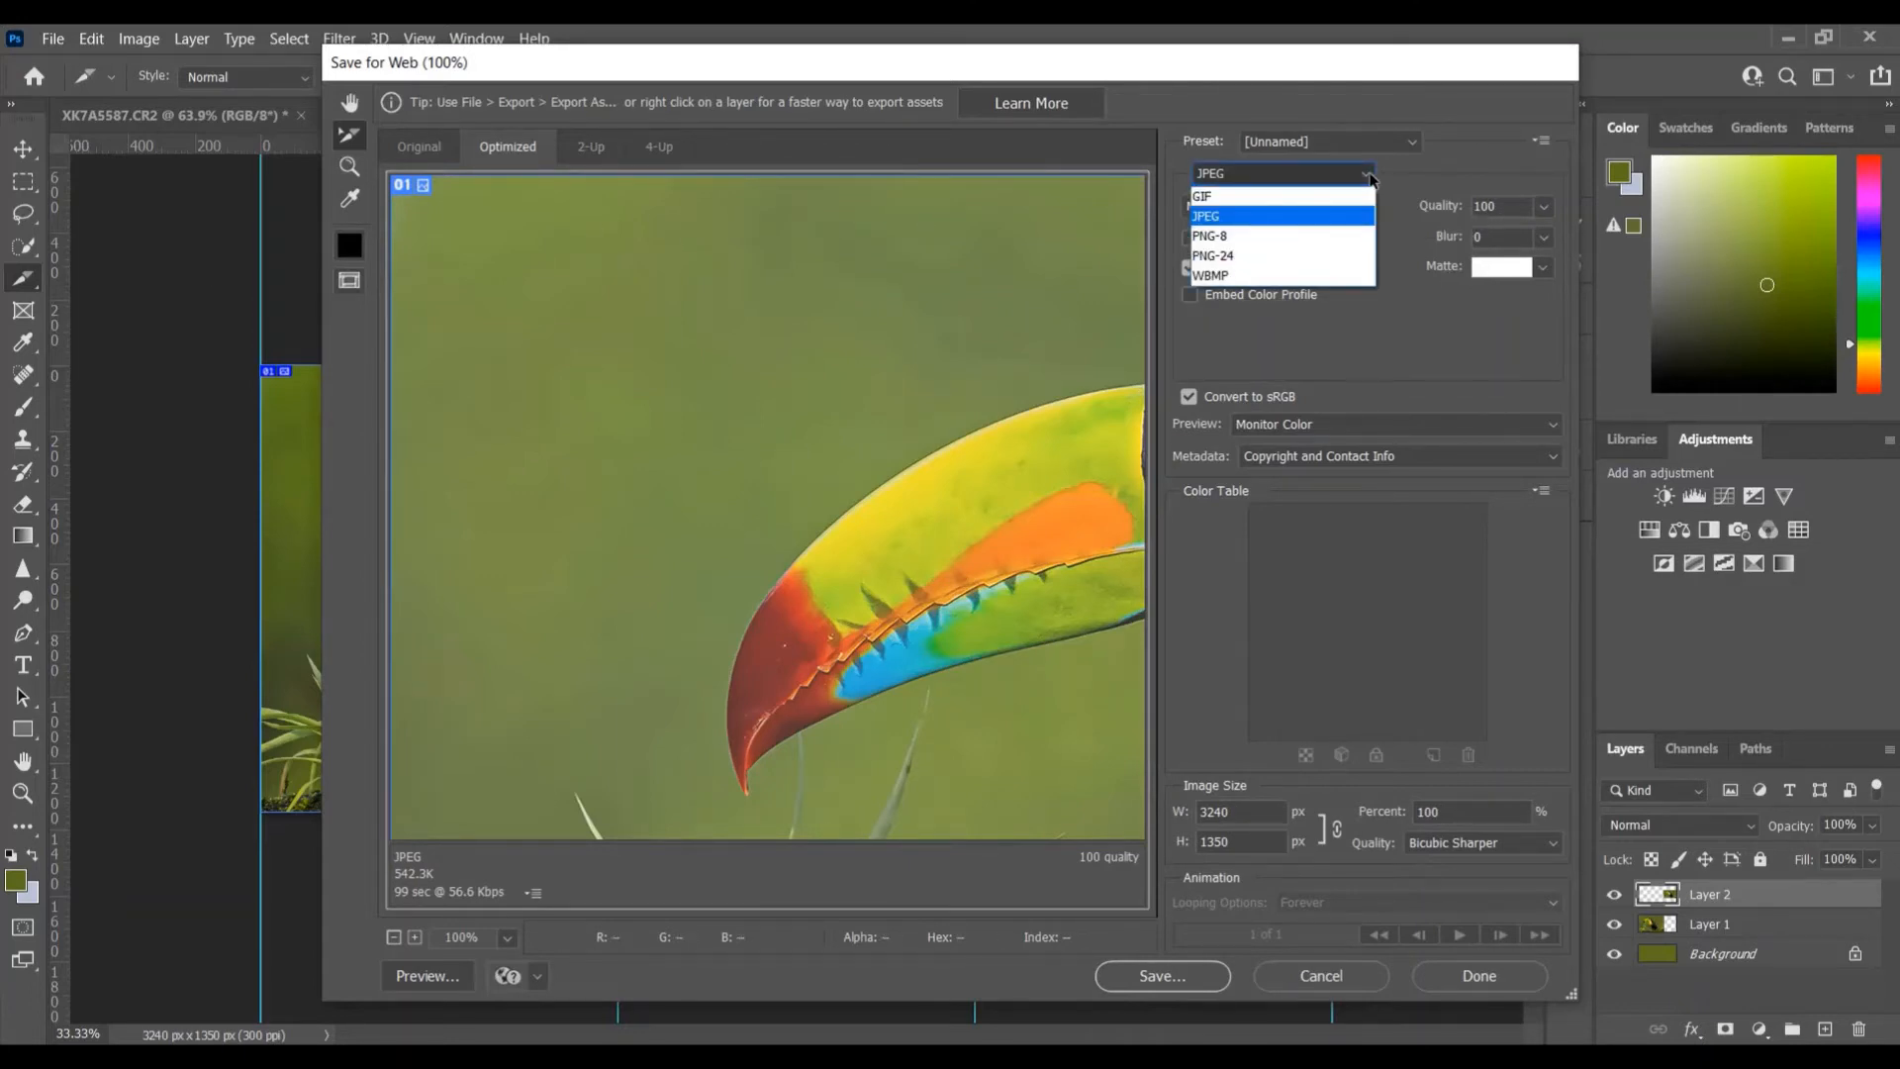
pyautogui.click(1235, 238)
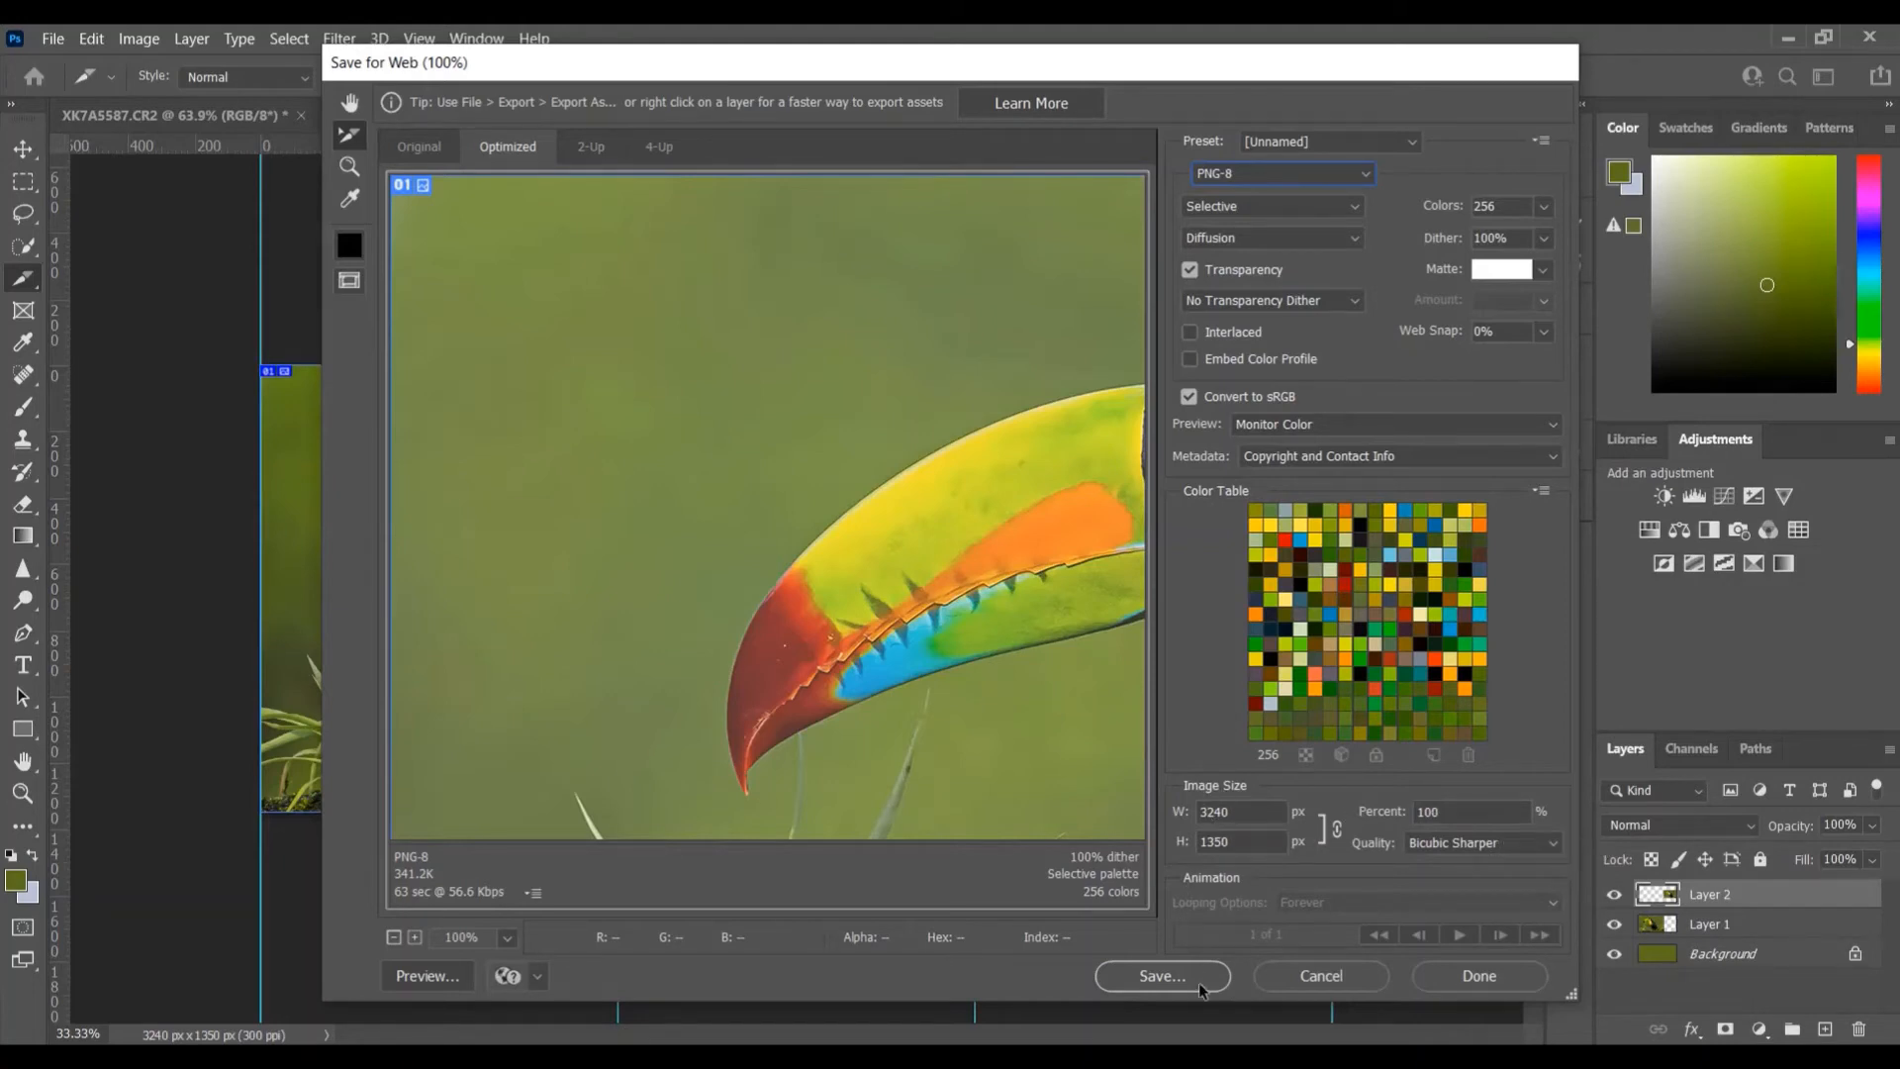
# - Try to save all slices as images only under a new file name, and leave the export without saving
pyautogui.click(1171, 975)
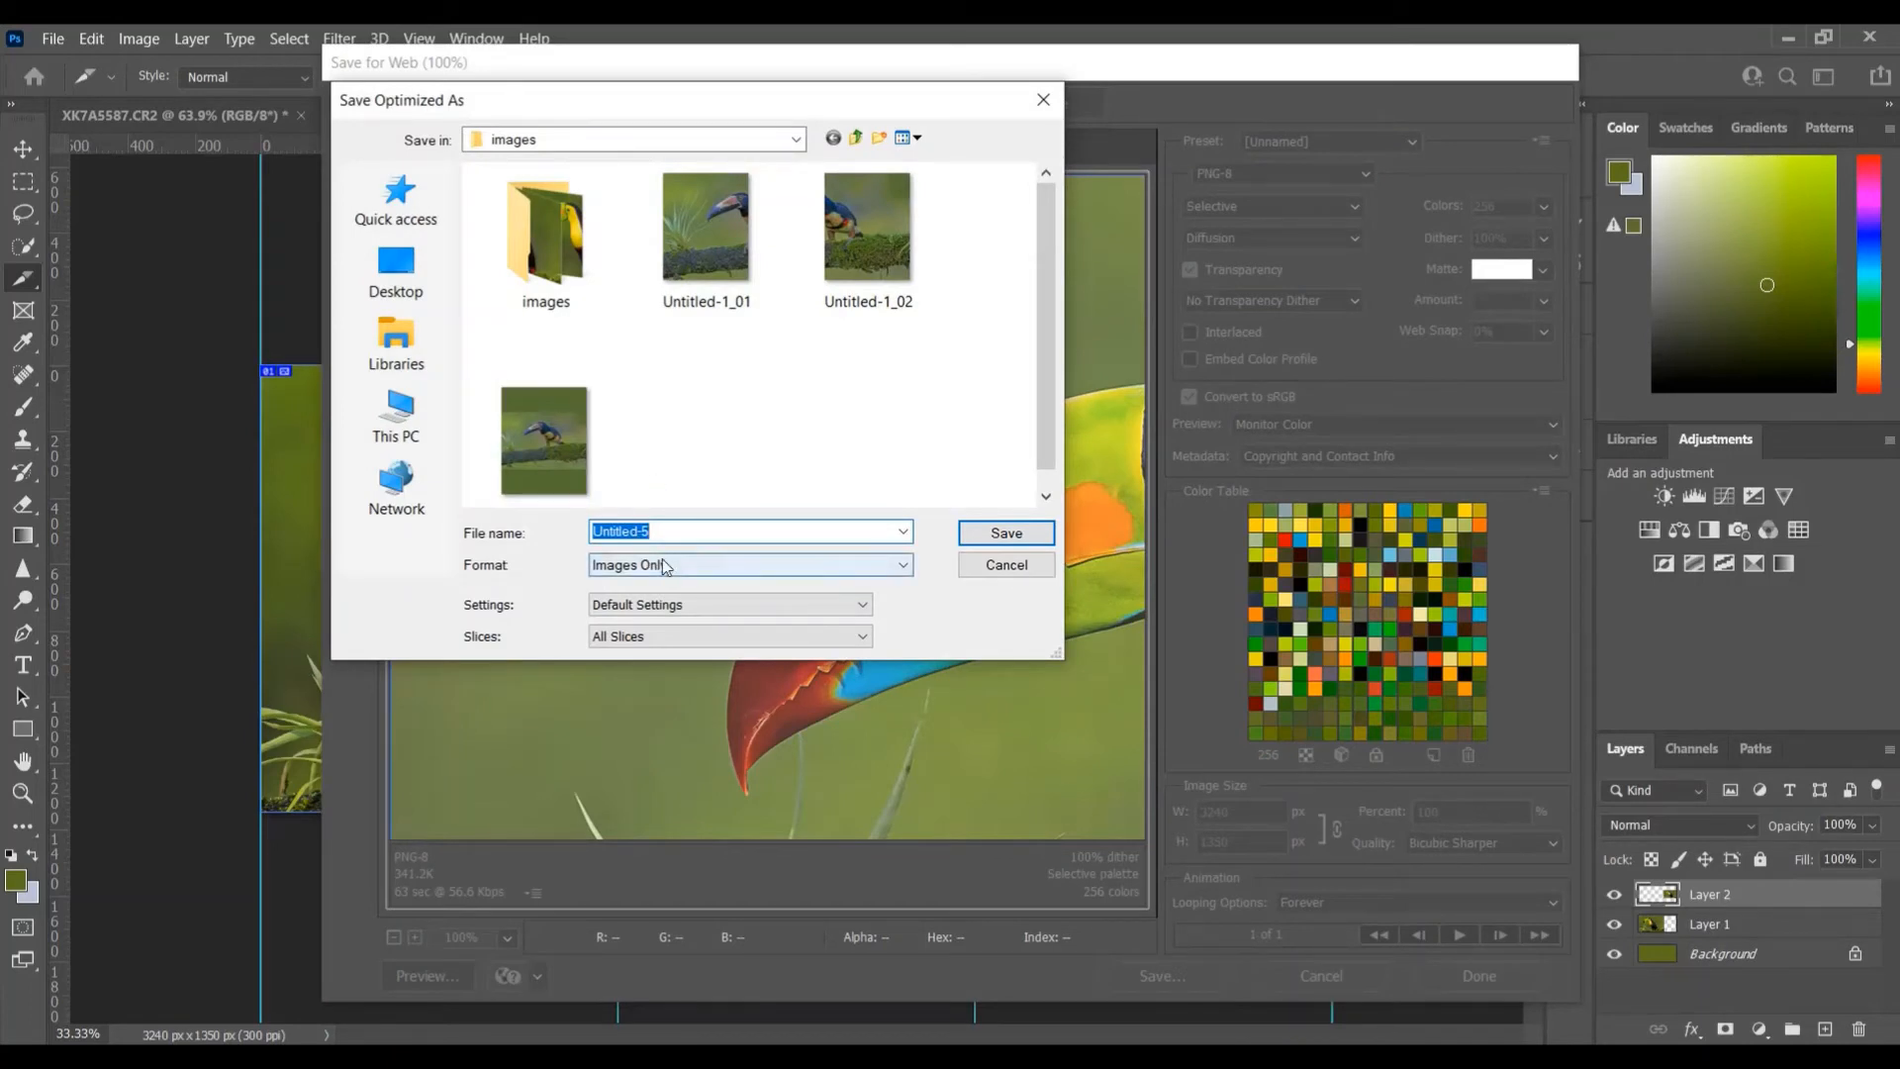
pyautogui.moveTo(674, 529); pyautogui.dragTo(578, 534)
pyautogui.write('Tu')
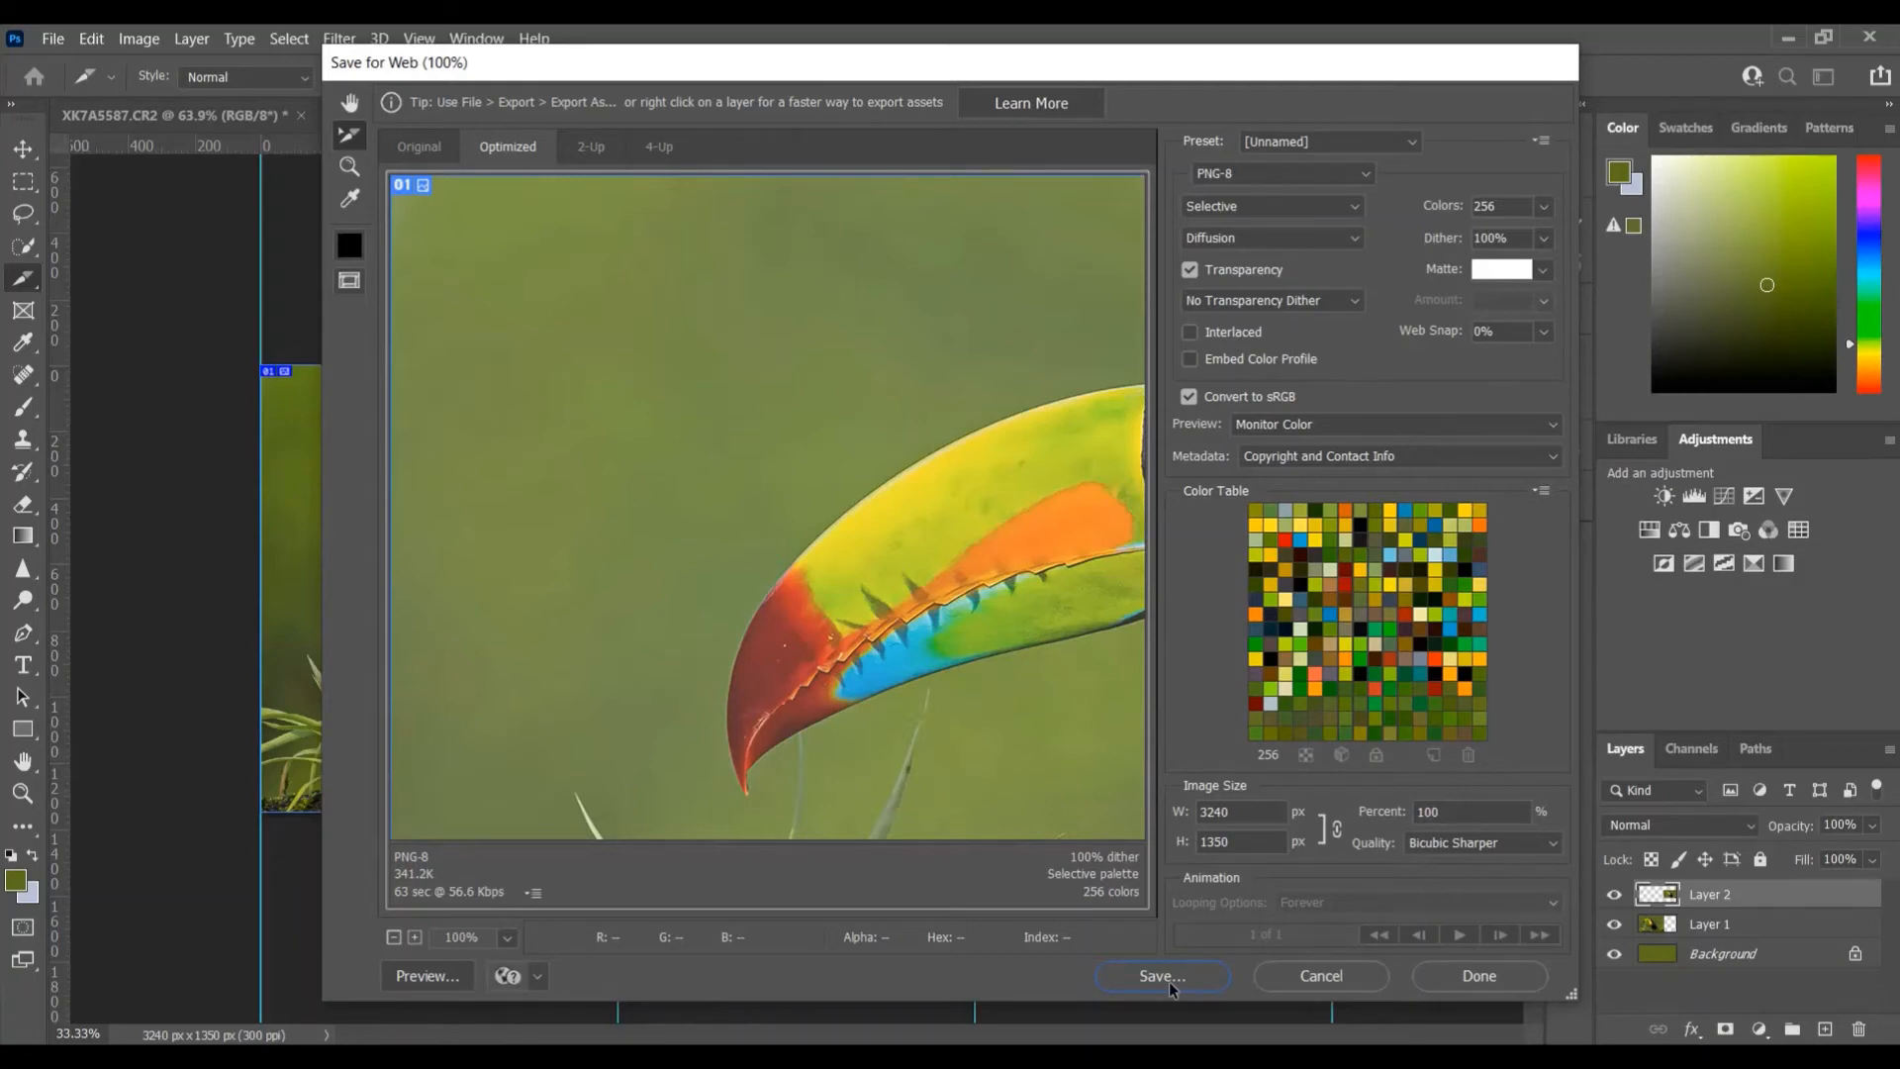
pyautogui.click(1335, 977)
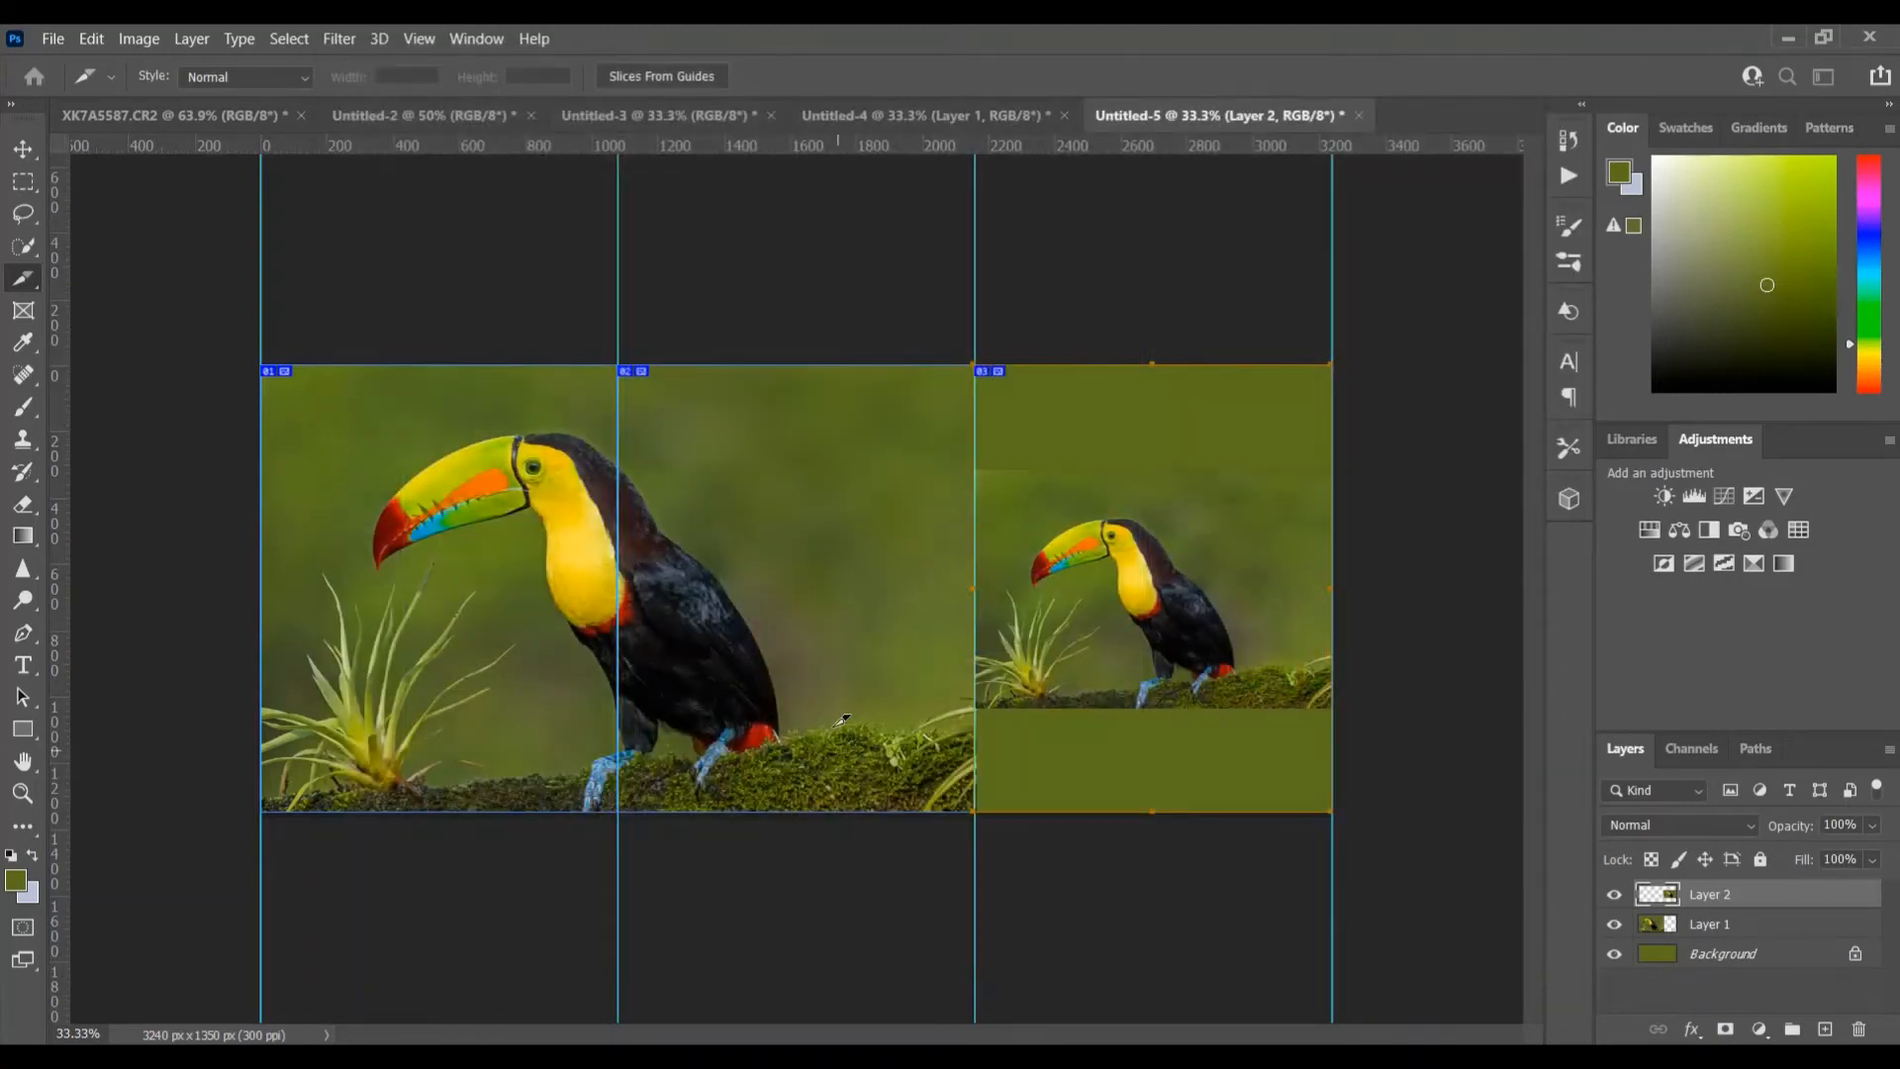
# - Paste the toucan photo into the two-column Untitled-2 document
pyautogui.click(423, 115)
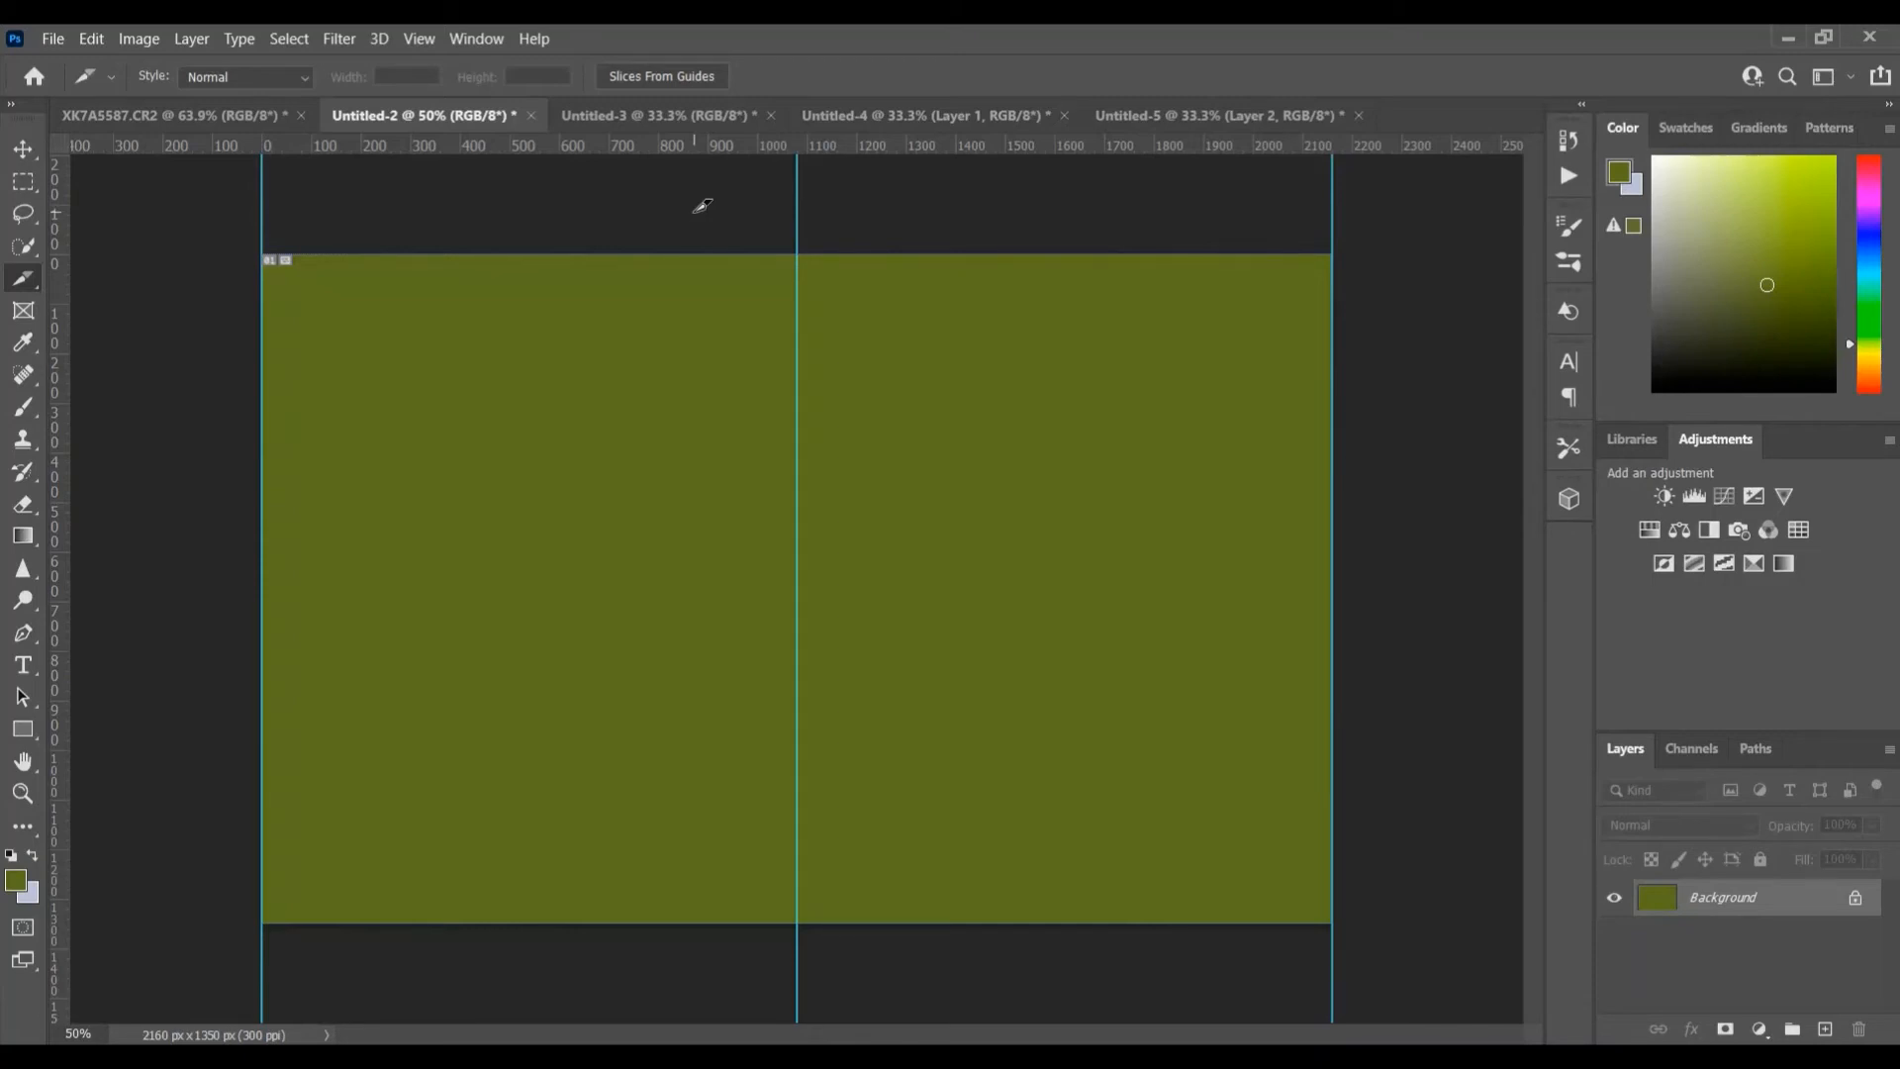
pyautogui.hotkey('ctrl', 'v')
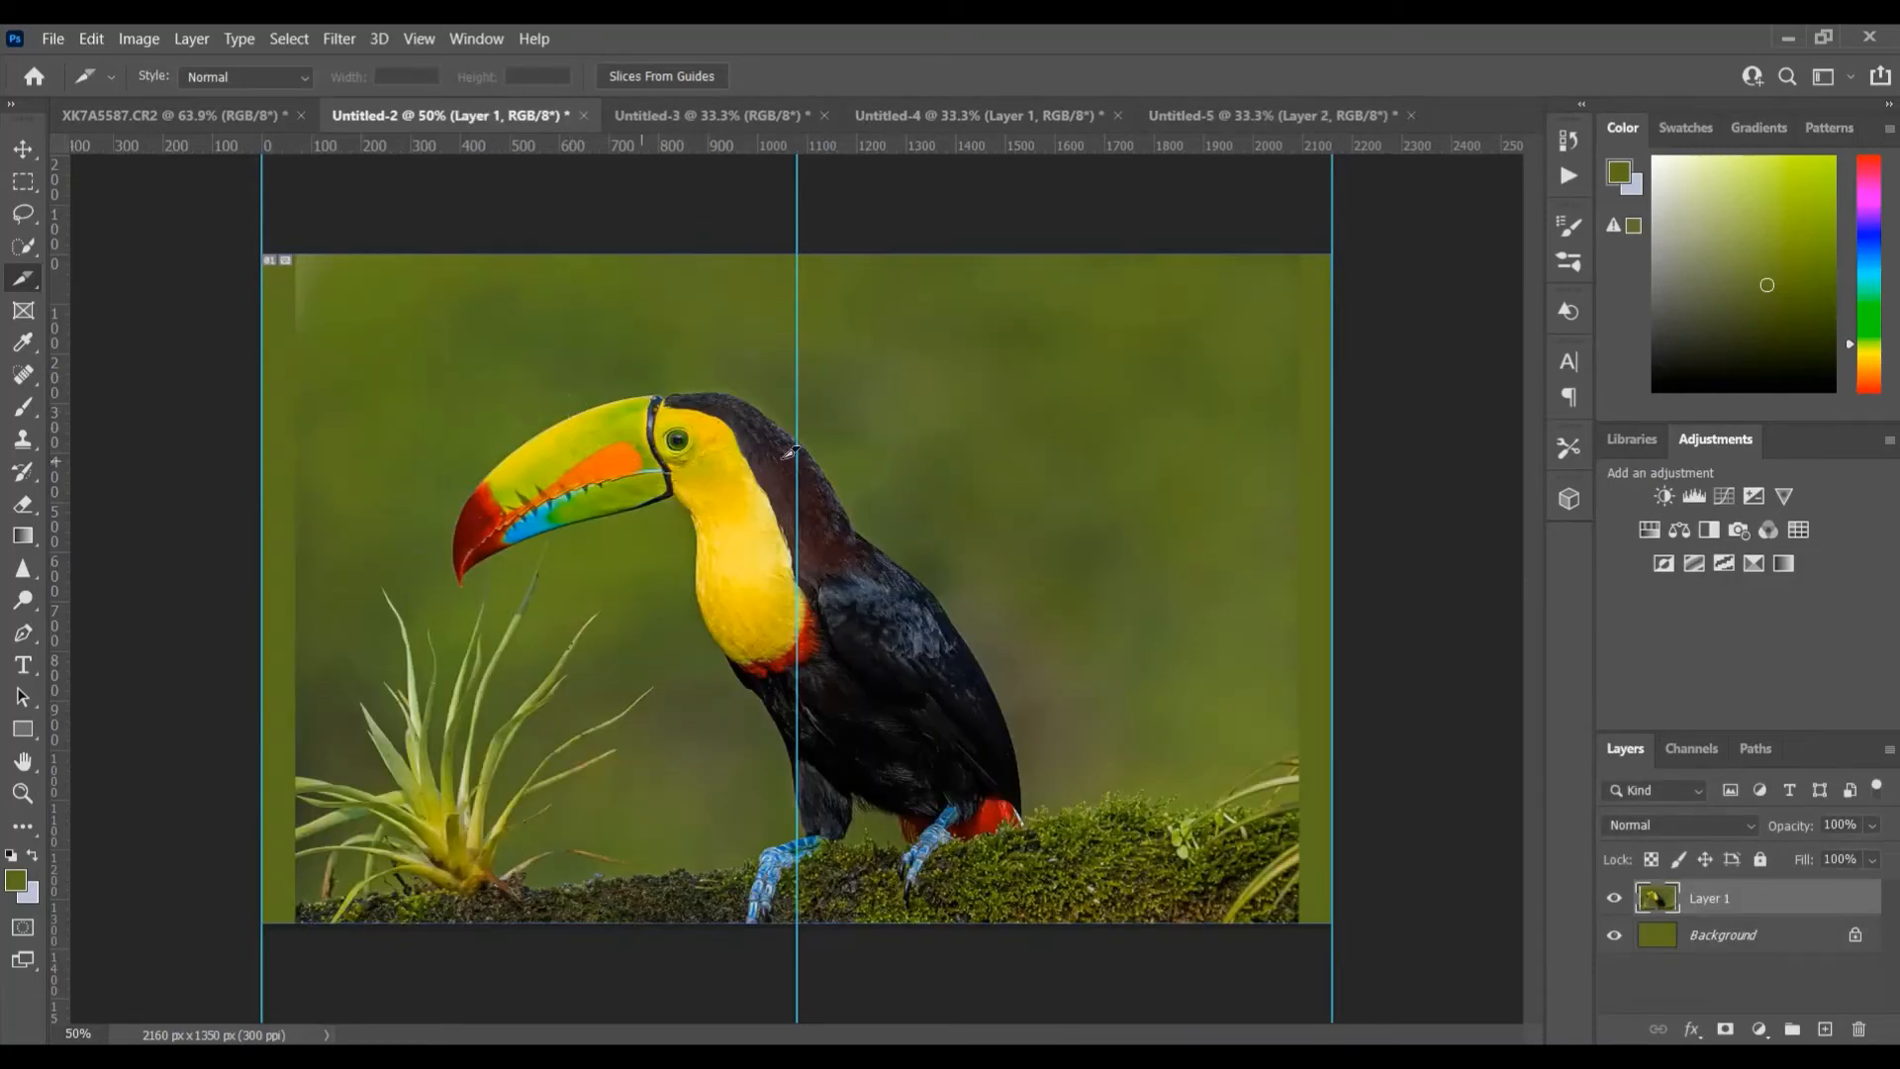
pyautogui.click(23, 761)
# - Align the pasted toucan photo with the canvas's left edge and scale it to 106.75% so it spans both columns
pyautogui.hotkey('ctrl', 't')
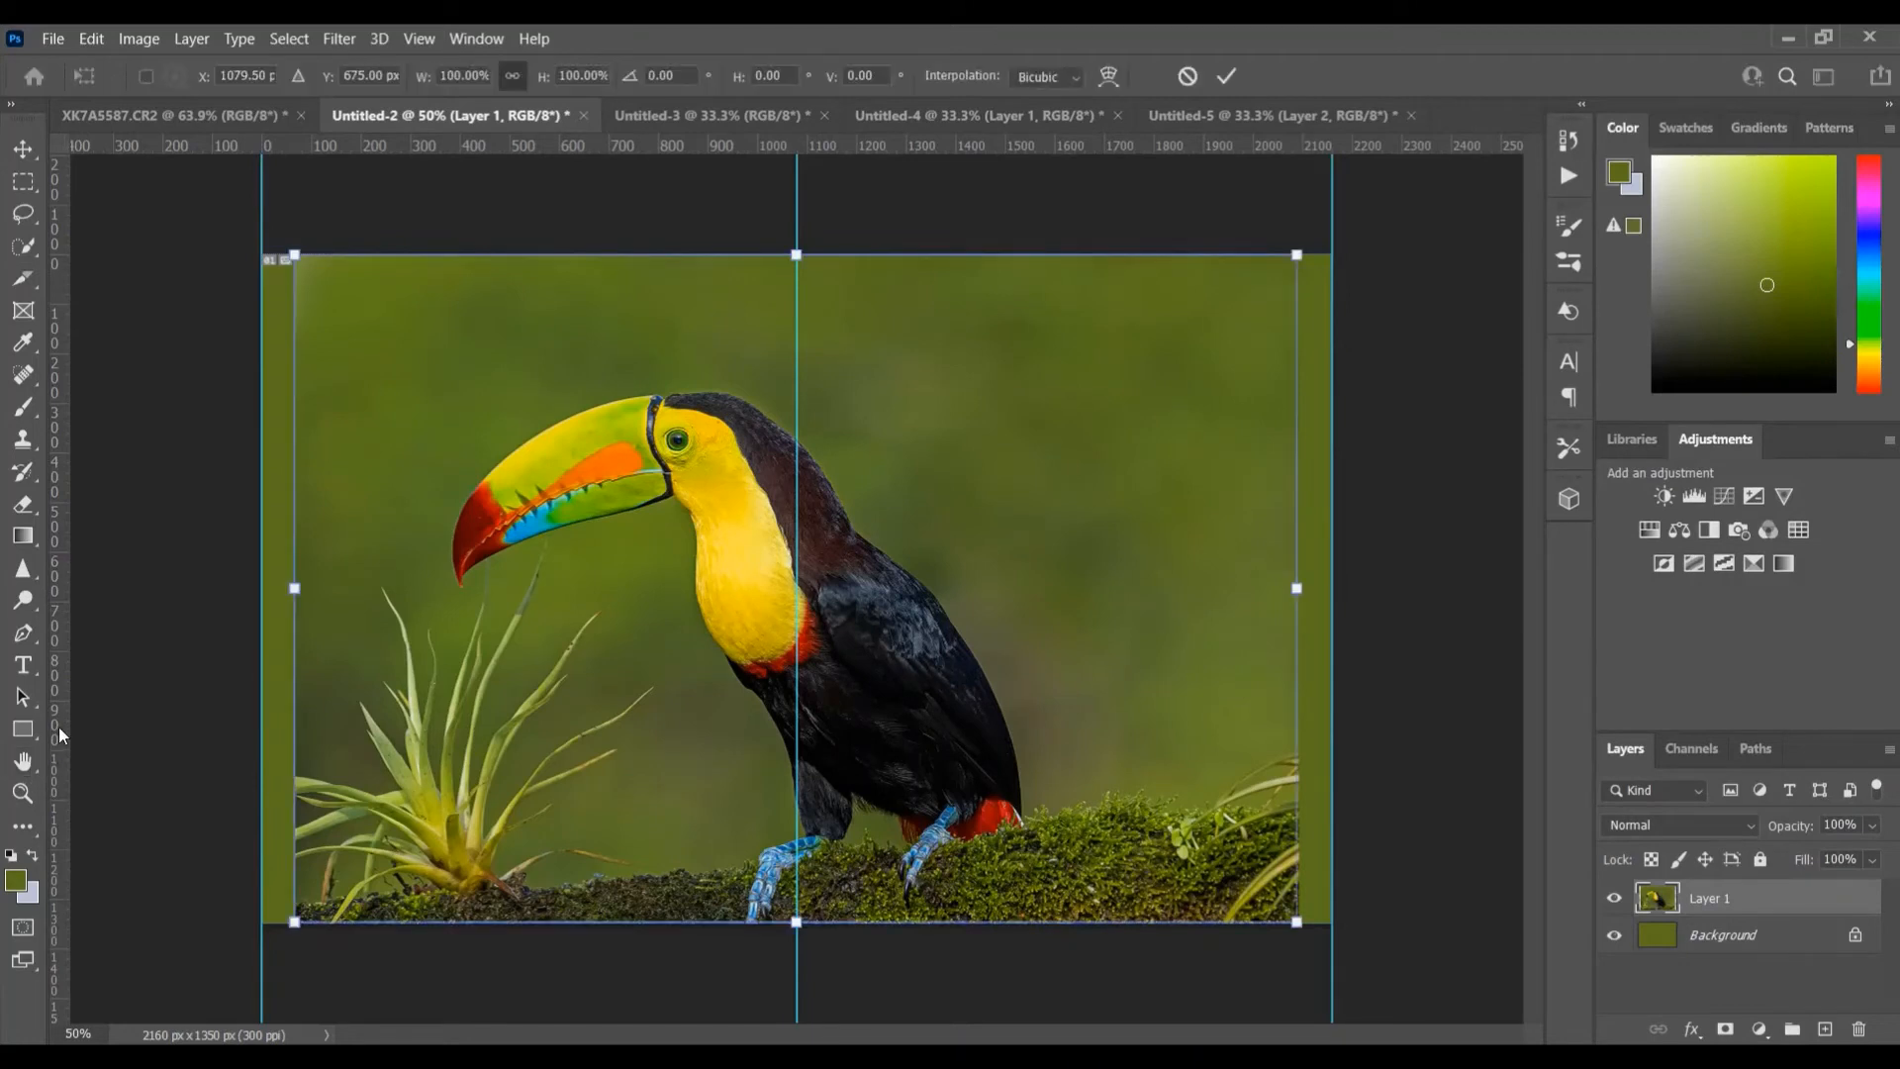
pyautogui.moveTo(485, 701); pyautogui.dragTo(466, 705)
pyautogui.moveTo(459, 704); pyautogui.dragTo(461, 705)
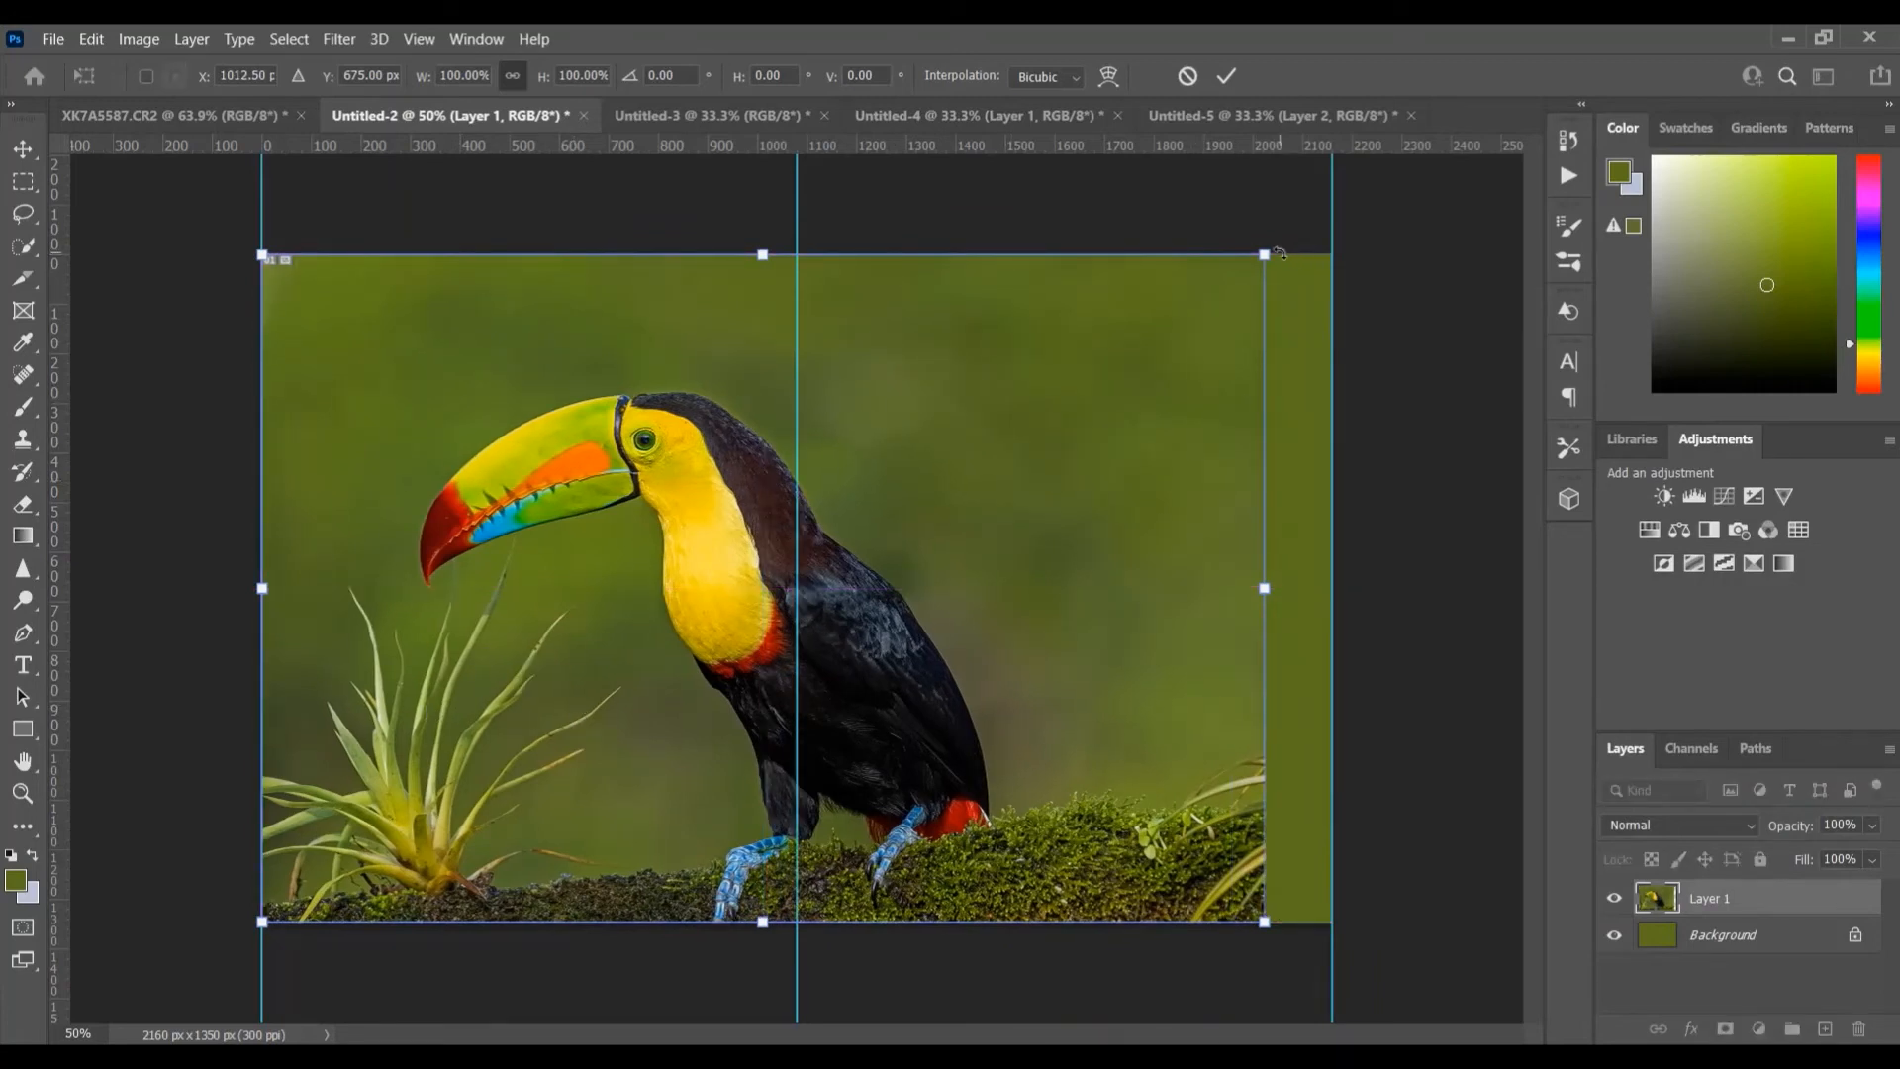
pyautogui.moveTo(1263, 253); pyautogui.dragTo(1330, 232)
pyautogui.moveTo(1080, 391); pyautogui.dragTo(1082, 385)
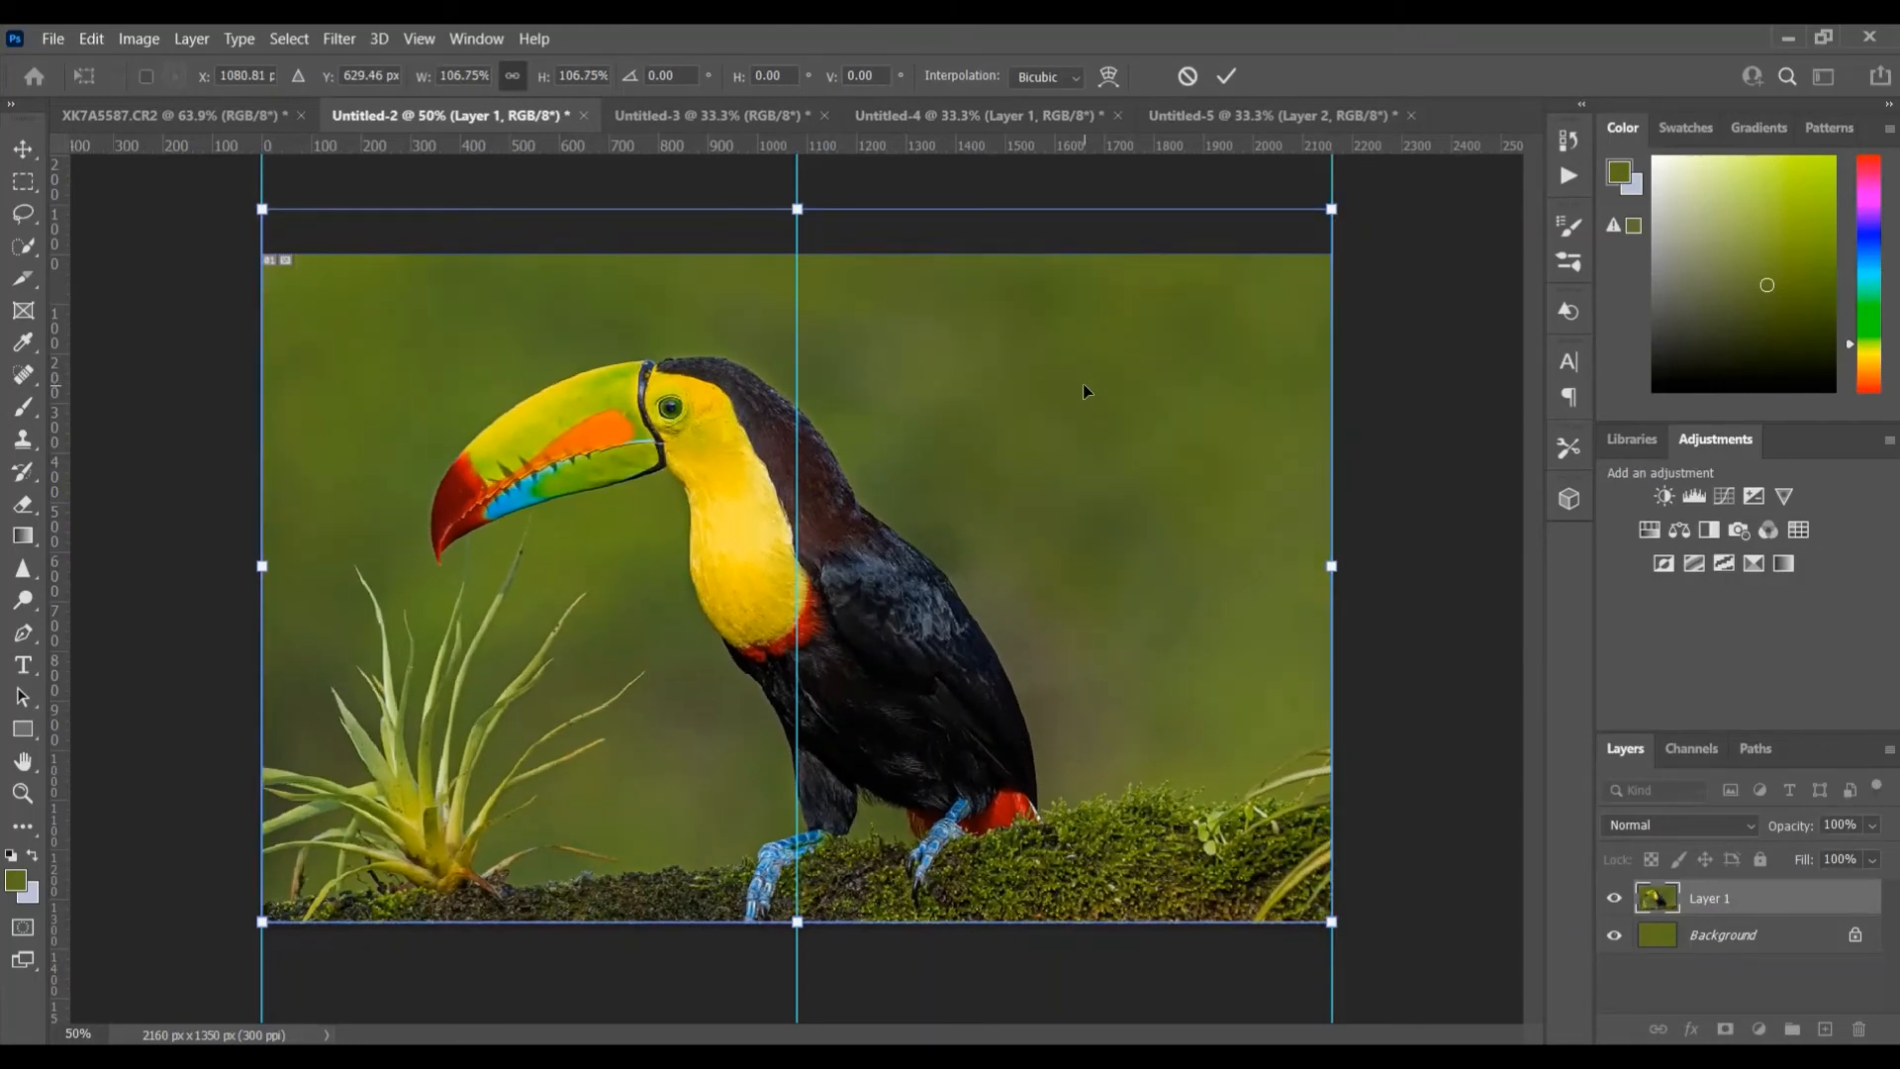
pyautogui.click(16, 761)
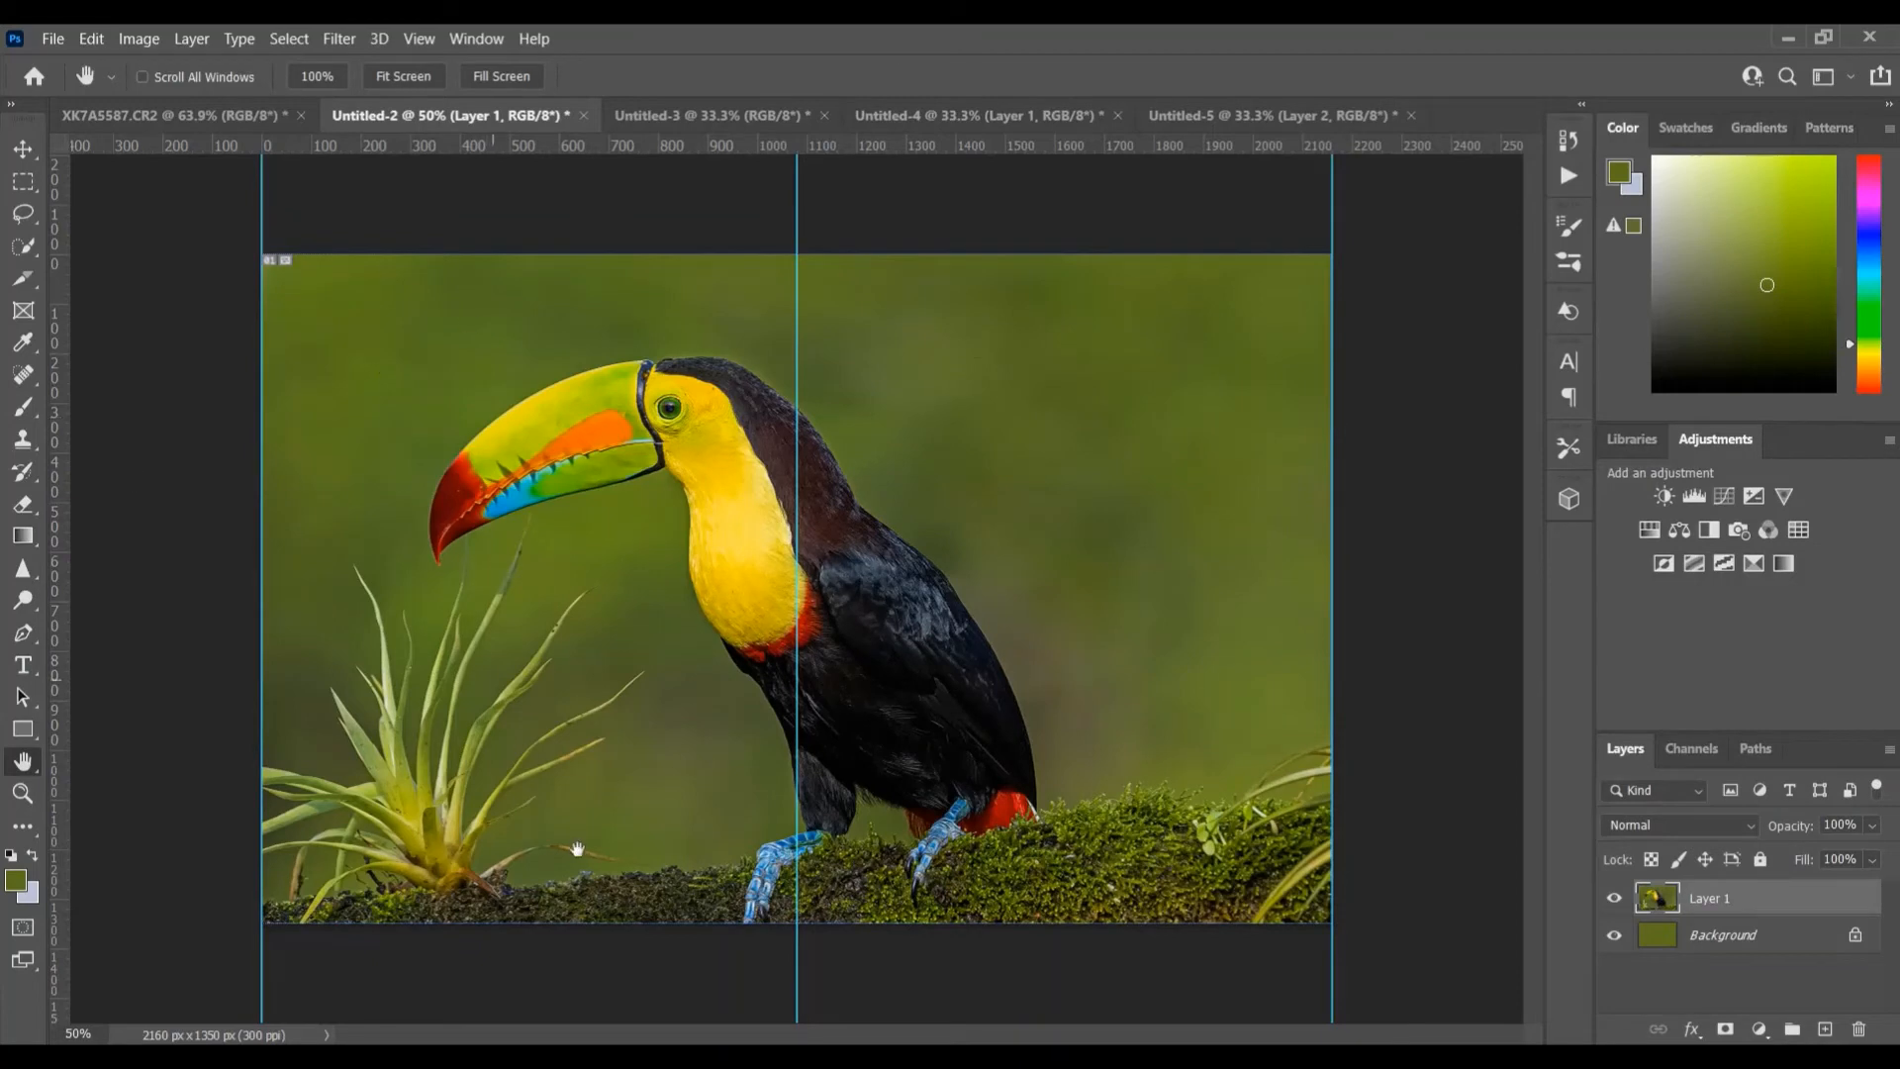
# - Slice the Untitled-2 canvas into two full-height slices along the centre guide
pyautogui.click(25, 282)
pyautogui.moveTo(243, 227); pyautogui.dragTo(796, 923)
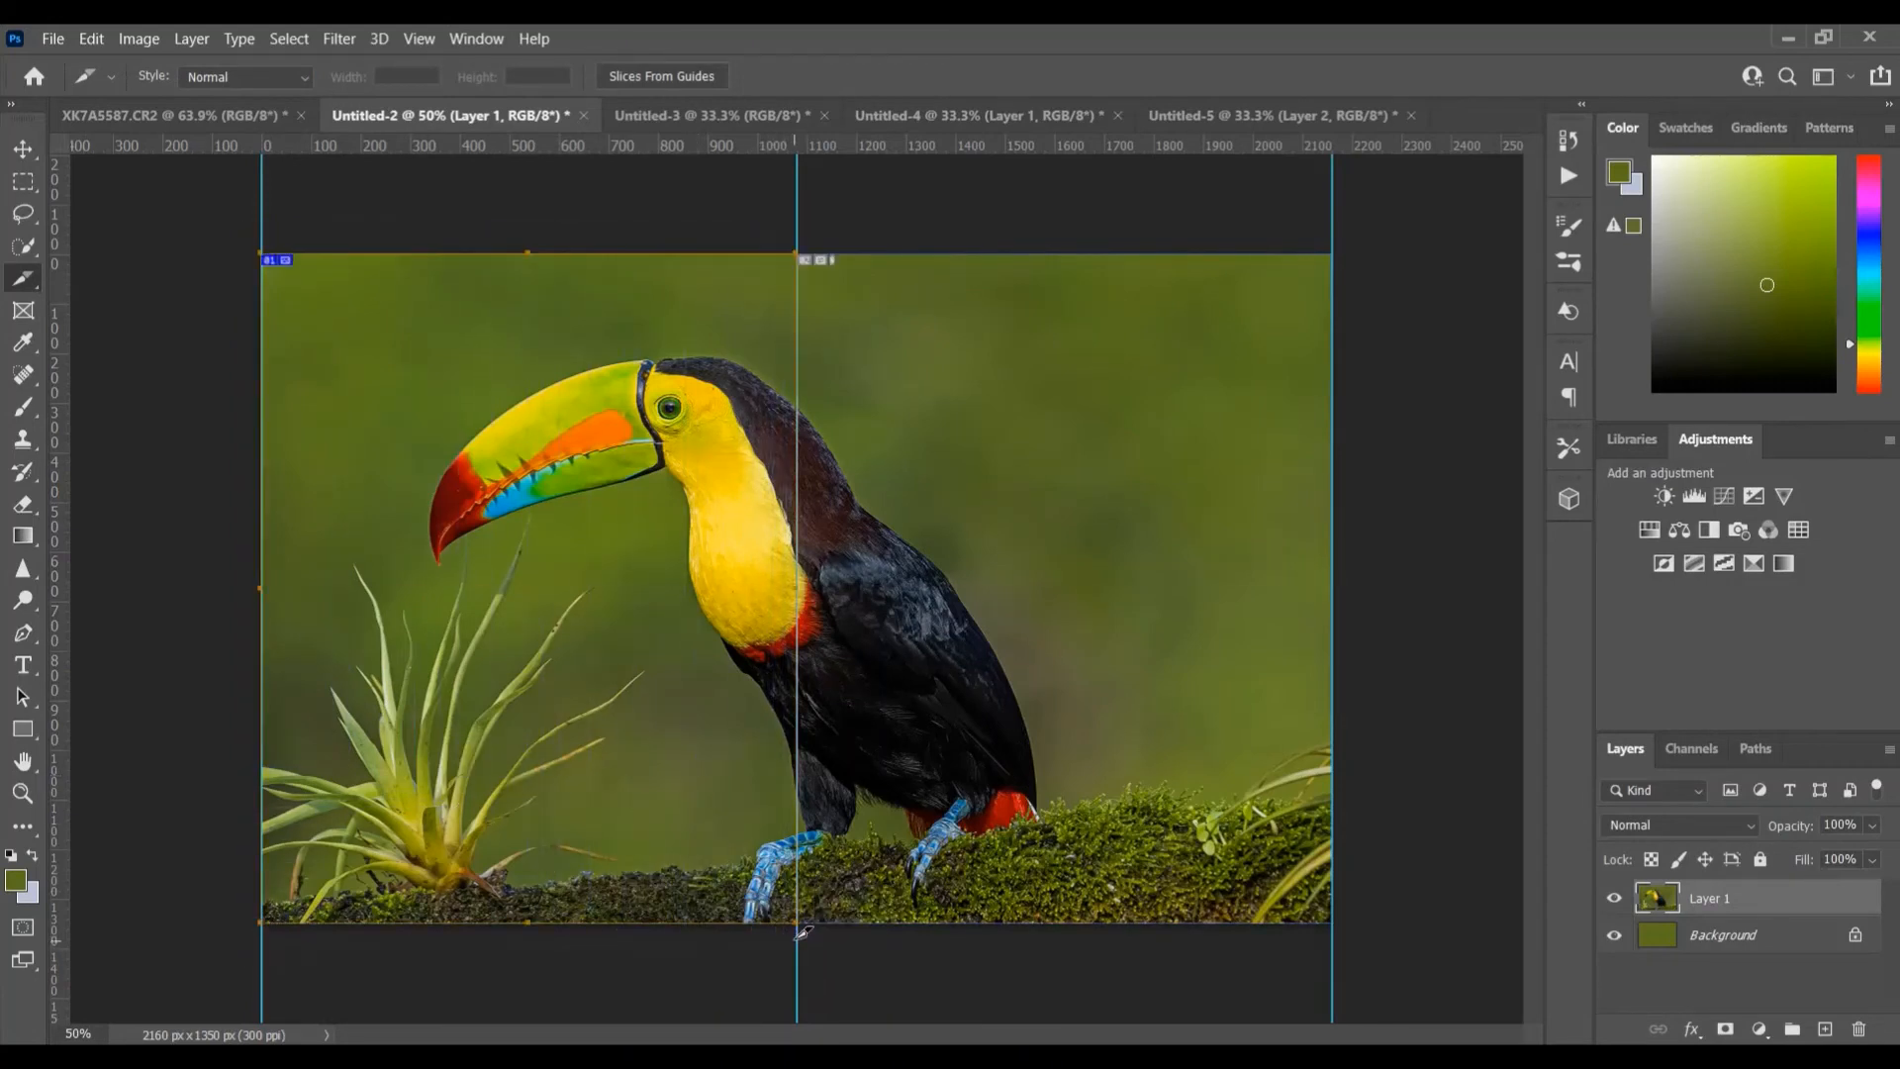
pyautogui.moveTo(807, 199); pyautogui.dragTo(1338, 941)
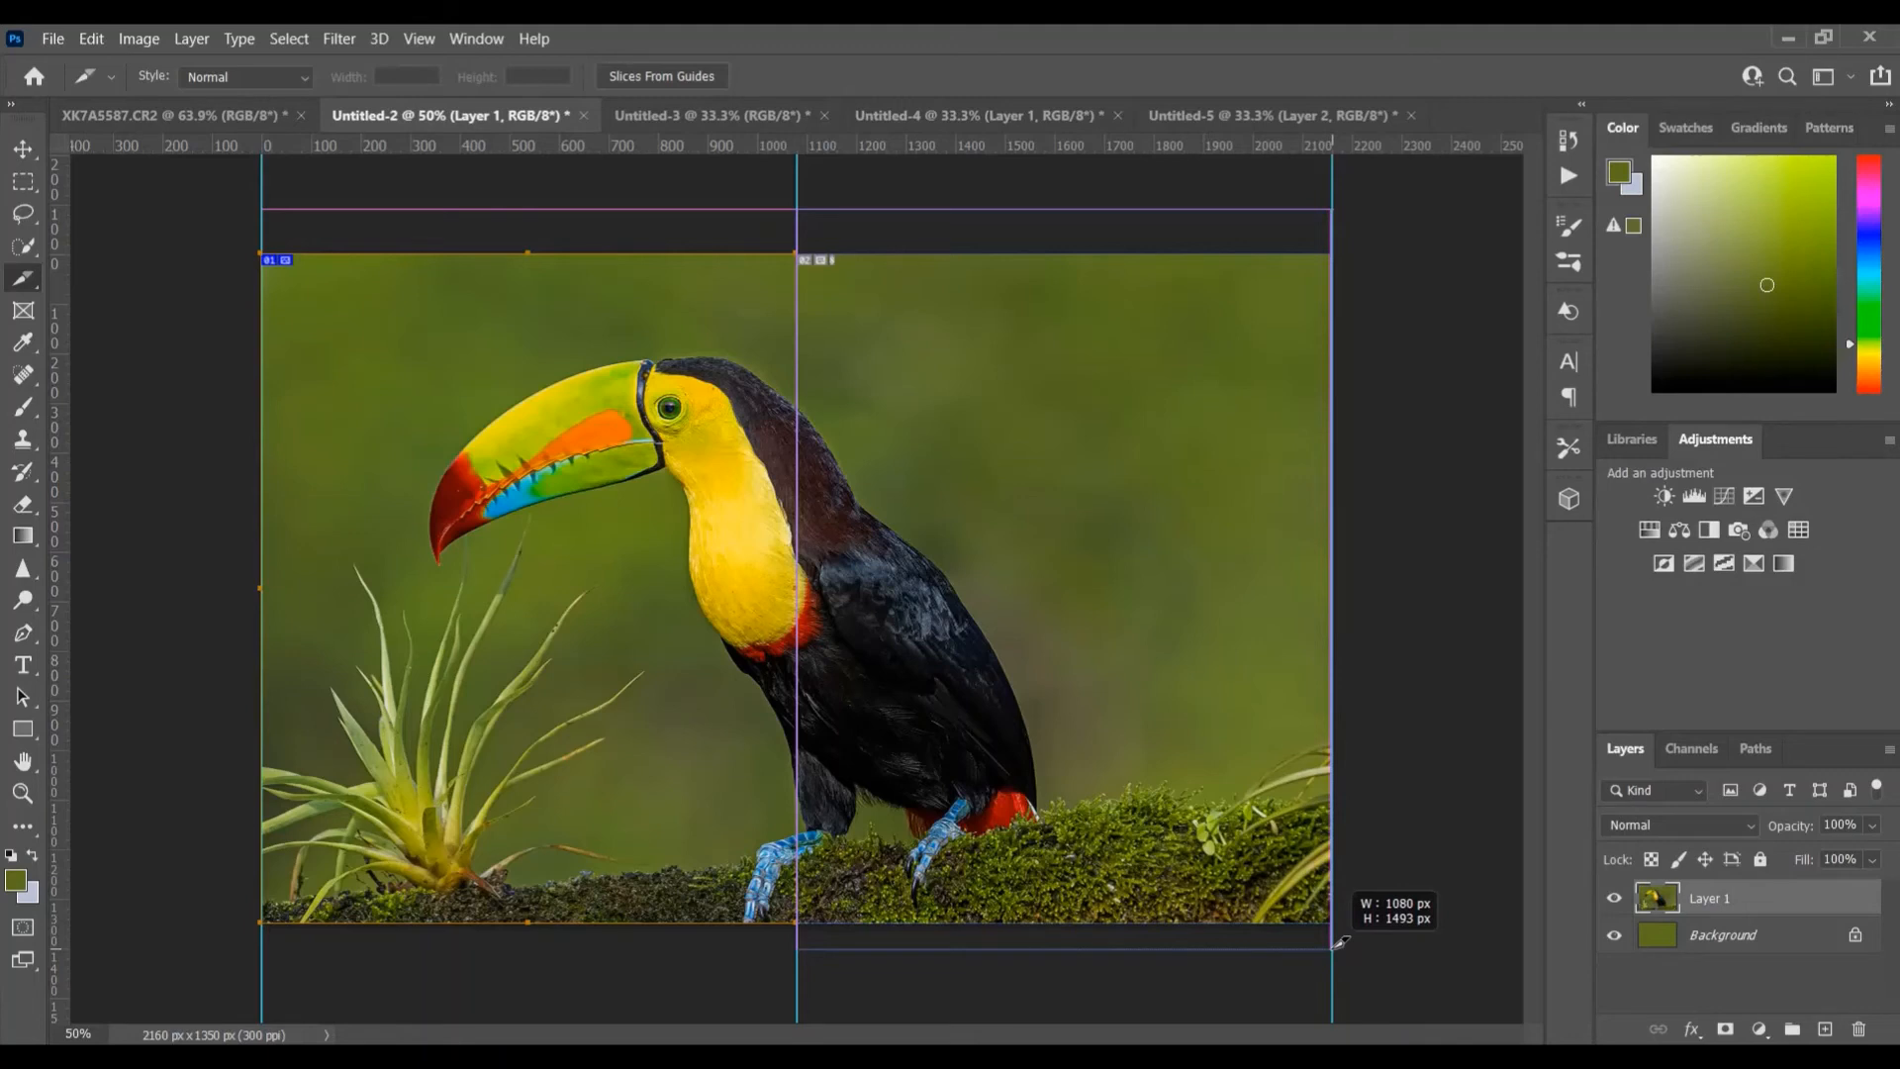
pyautogui.moveTo(1337, 942); pyautogui.dragTo(1338, 940)
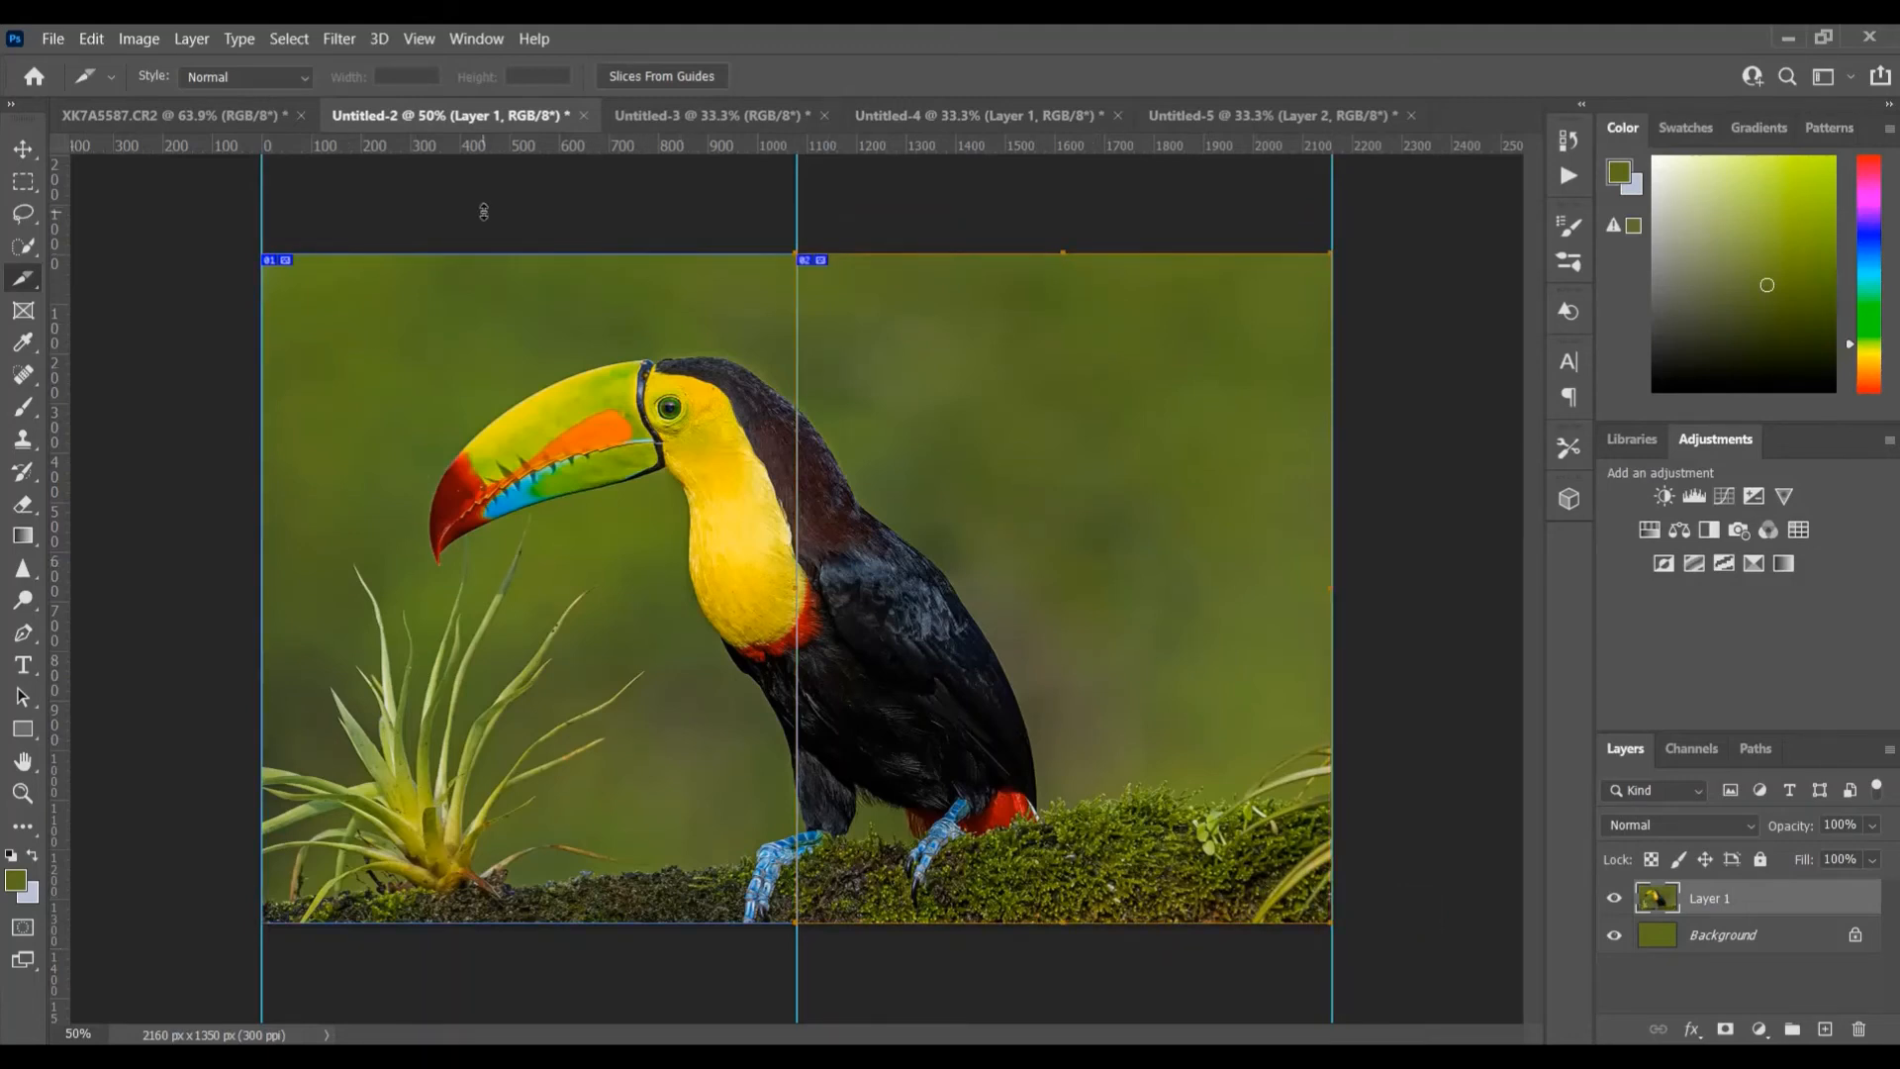
# - Review the Save for Web export settings for the two-slice toucan canvas and leave without saving
pyautogui.click(53, 39)
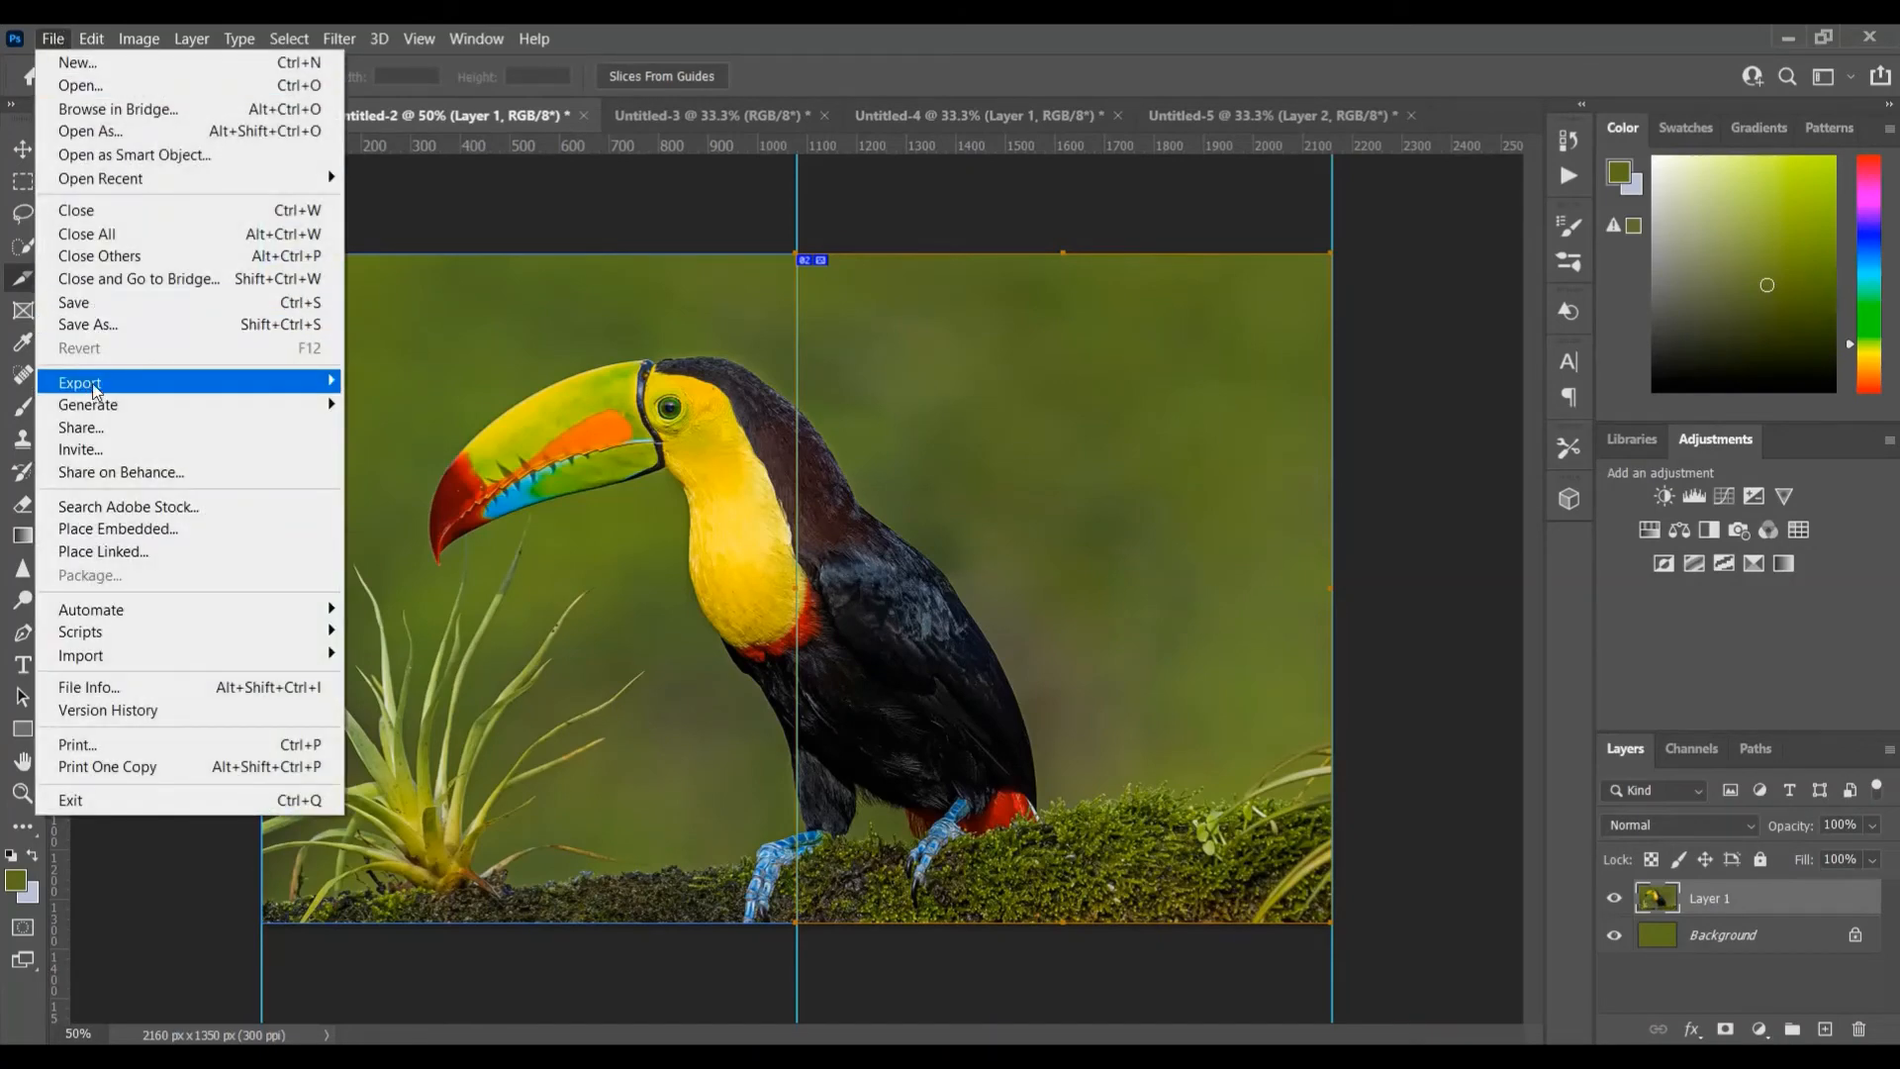
pyautogui.moveTo(98, 386)
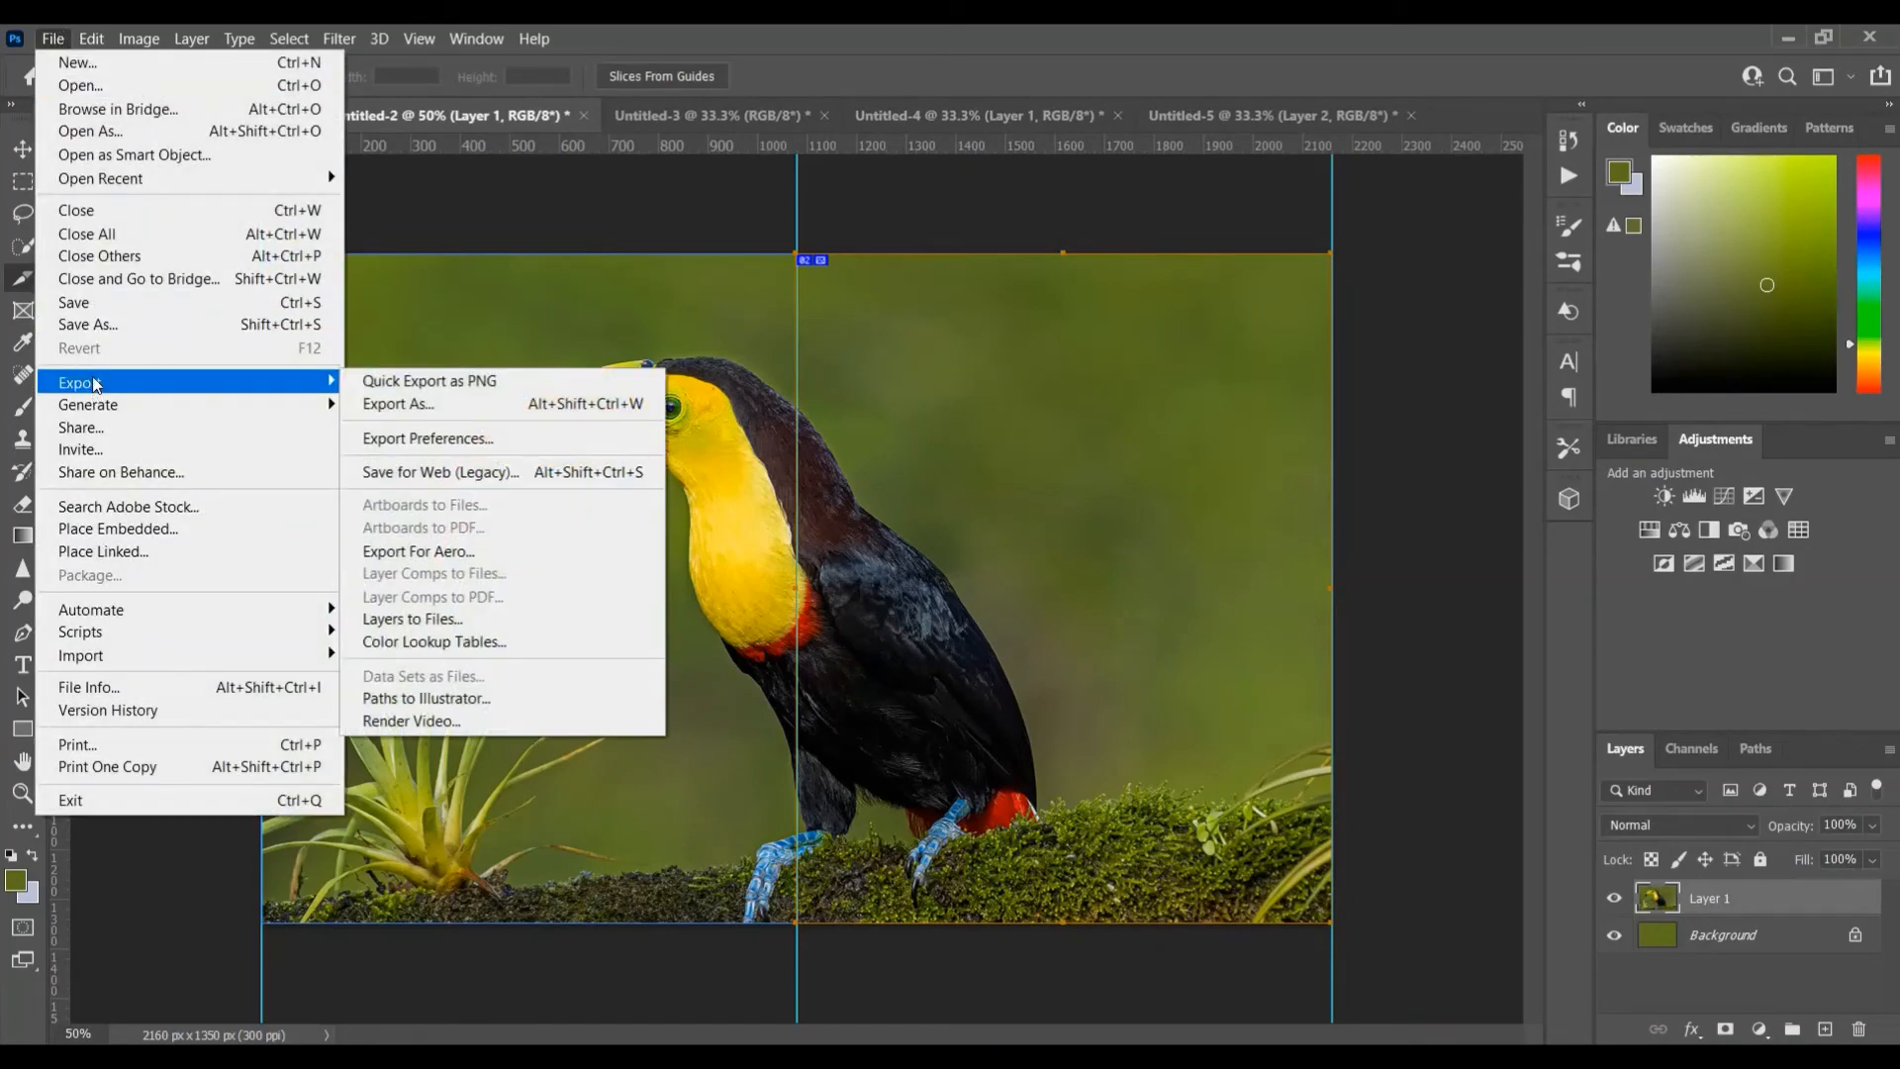
pyautogui.click(428, 472)
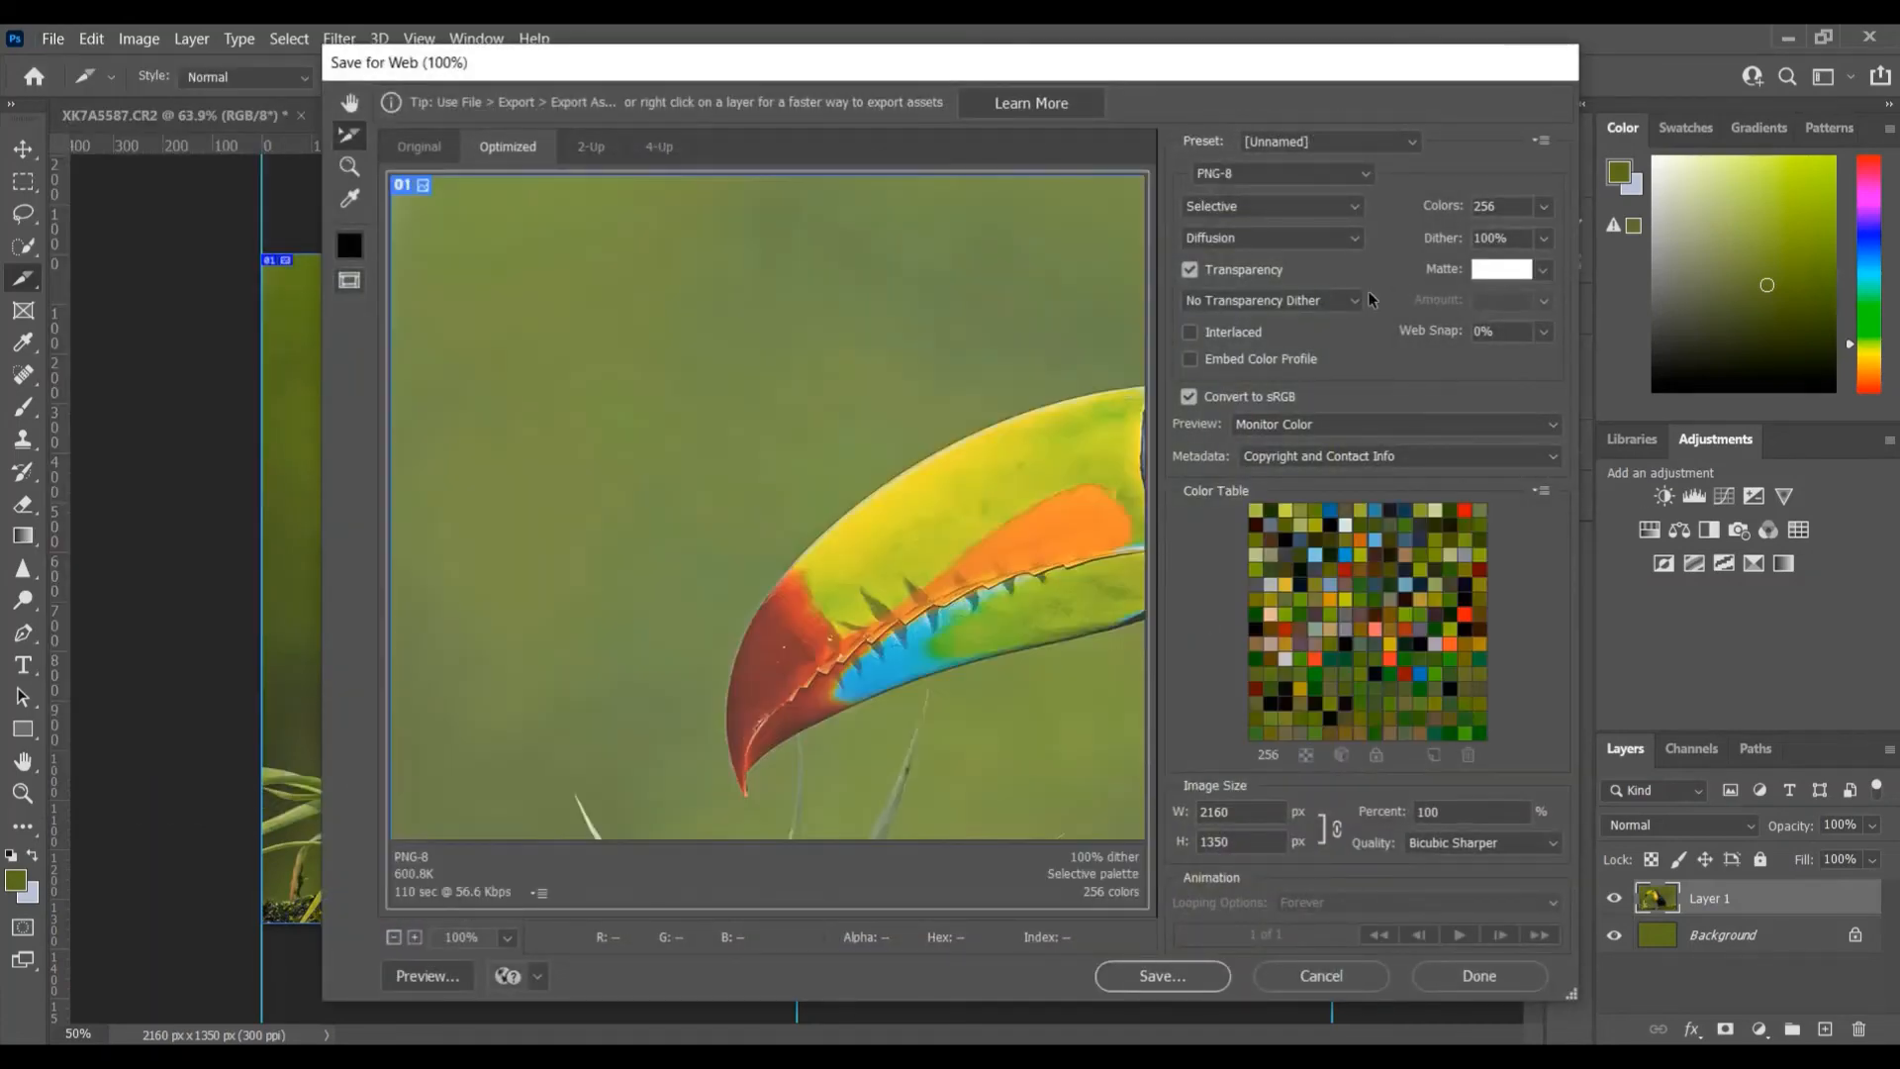
pyautogui.click(1322, 976)
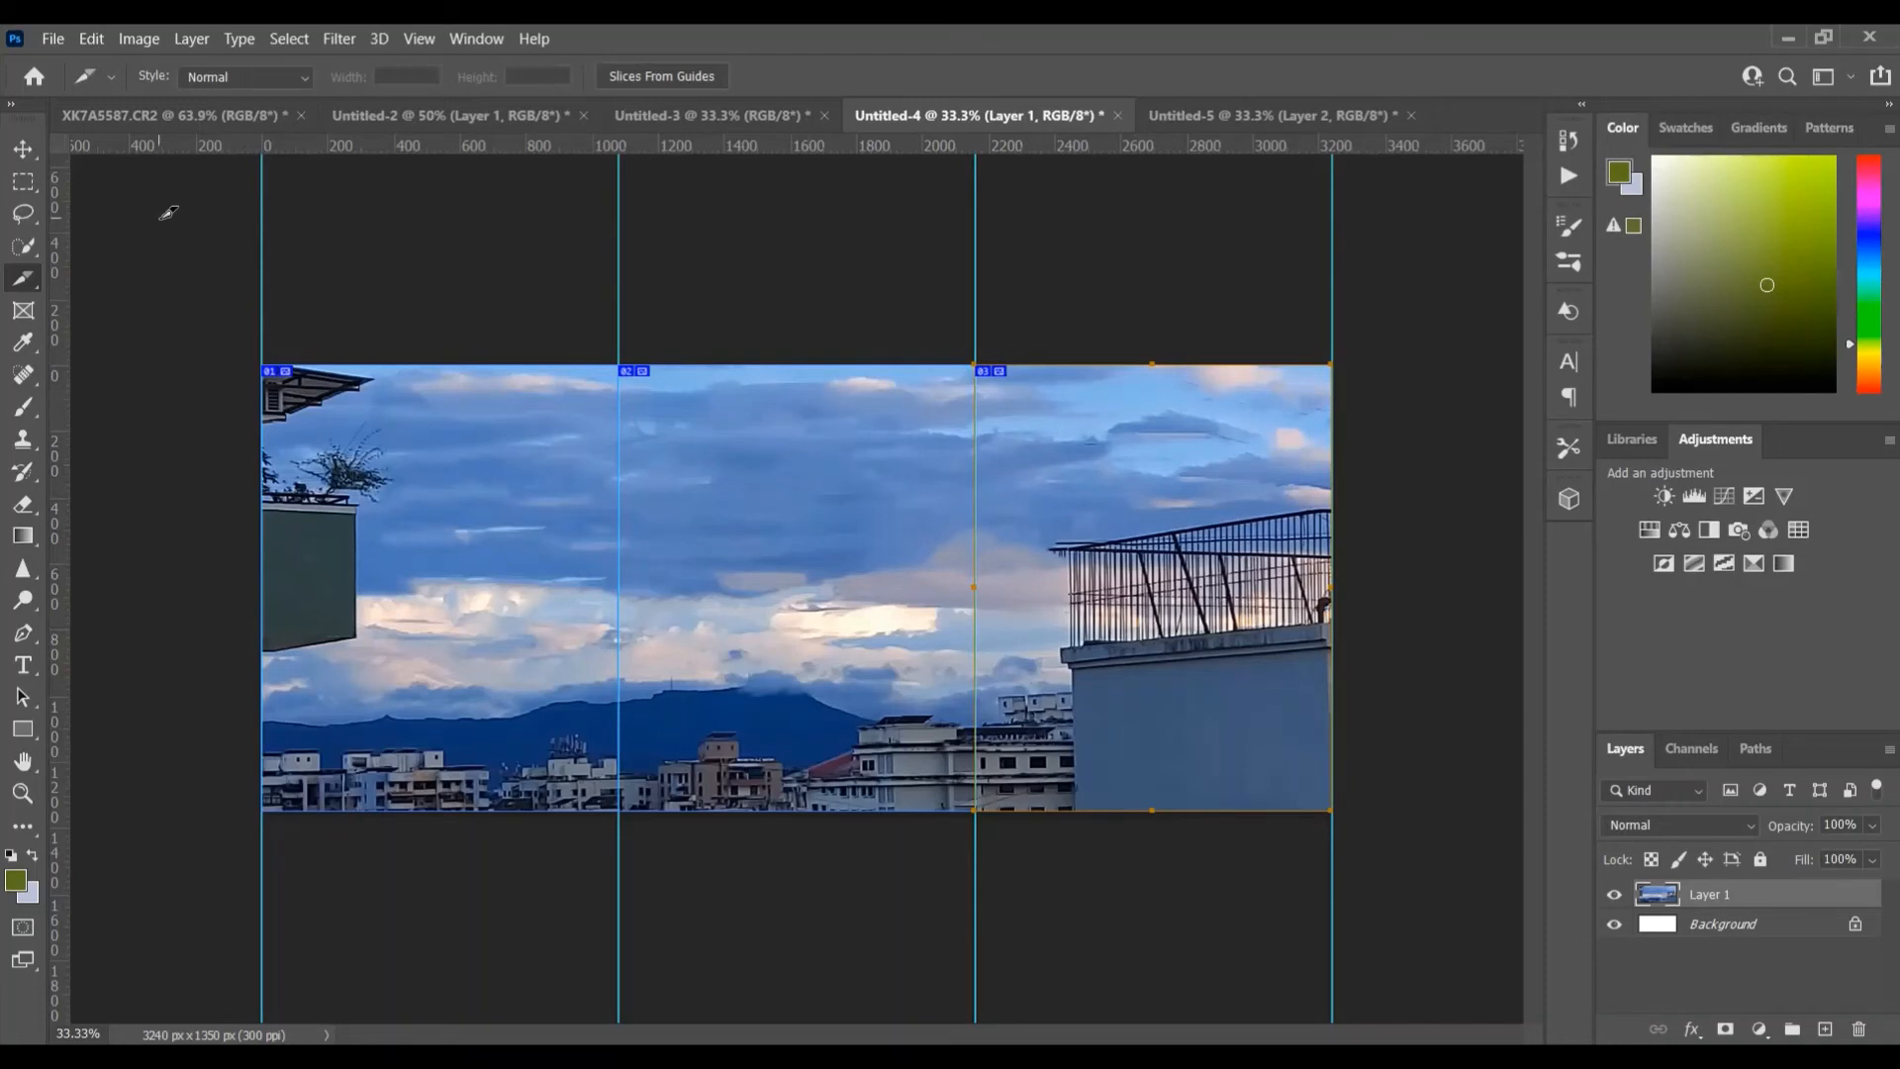
# - In Untitled-4, draw three full-height slices over the cityscape panorama, one for each column between the guides
pyautogui.moveTo(238, 336); pyautogui.dragTo(628, 831)
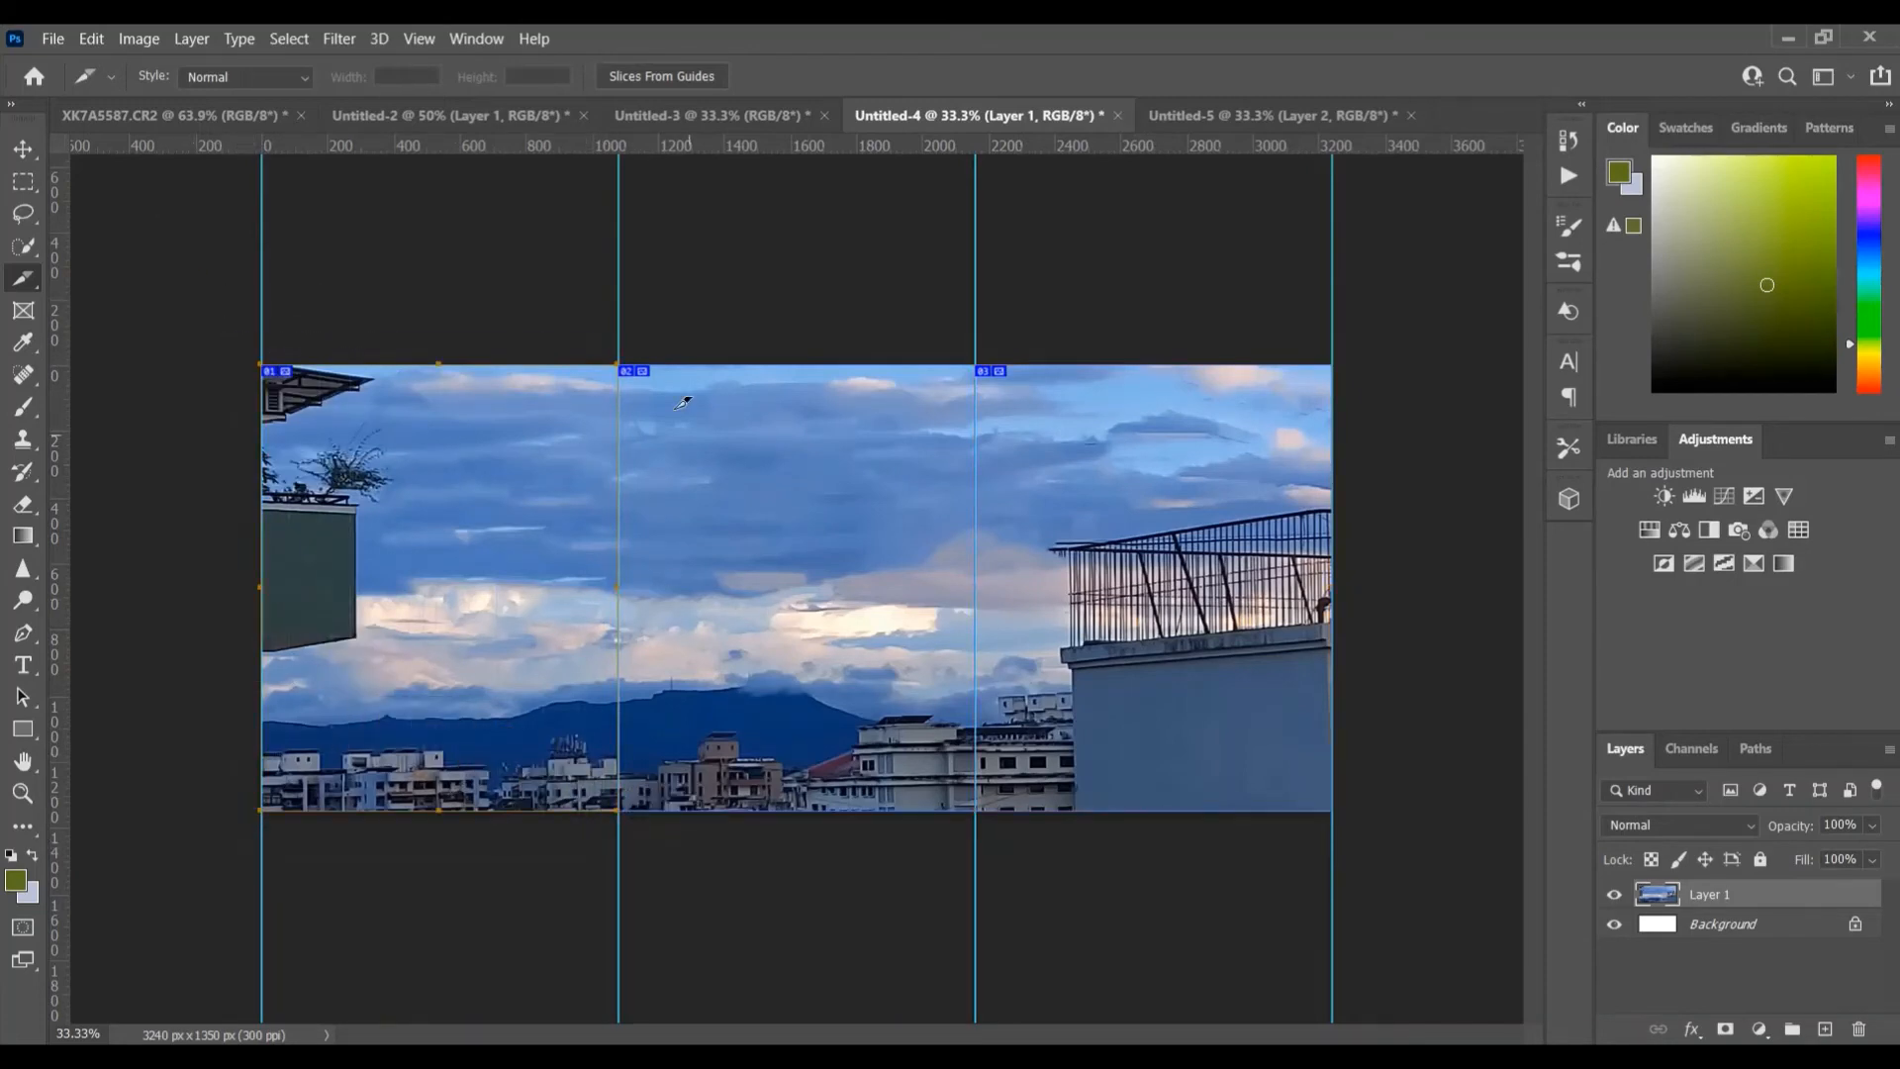
pyautogui.moveTo(620, 329); pyautogui.dragTo(990, 839)
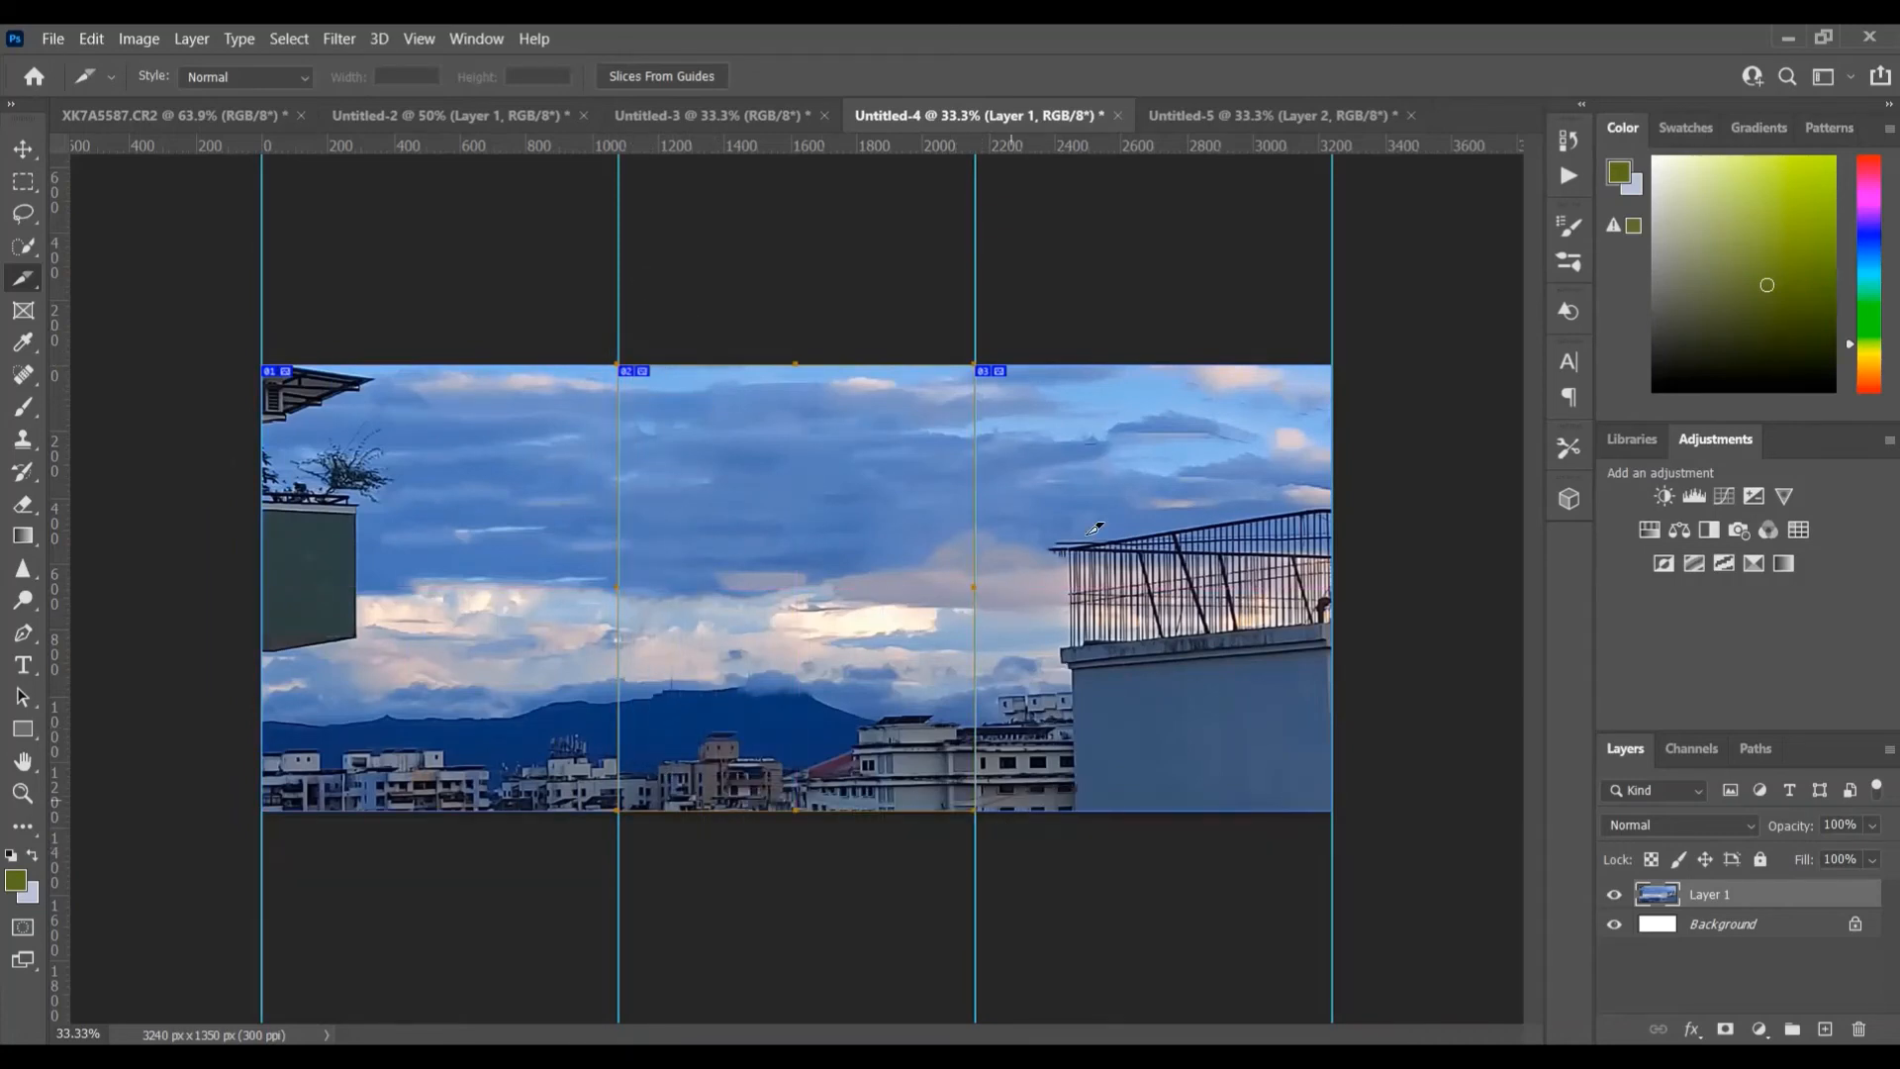
pyautogui.moveTo(976, 318); pyautogui.dragTo(1337, 831)
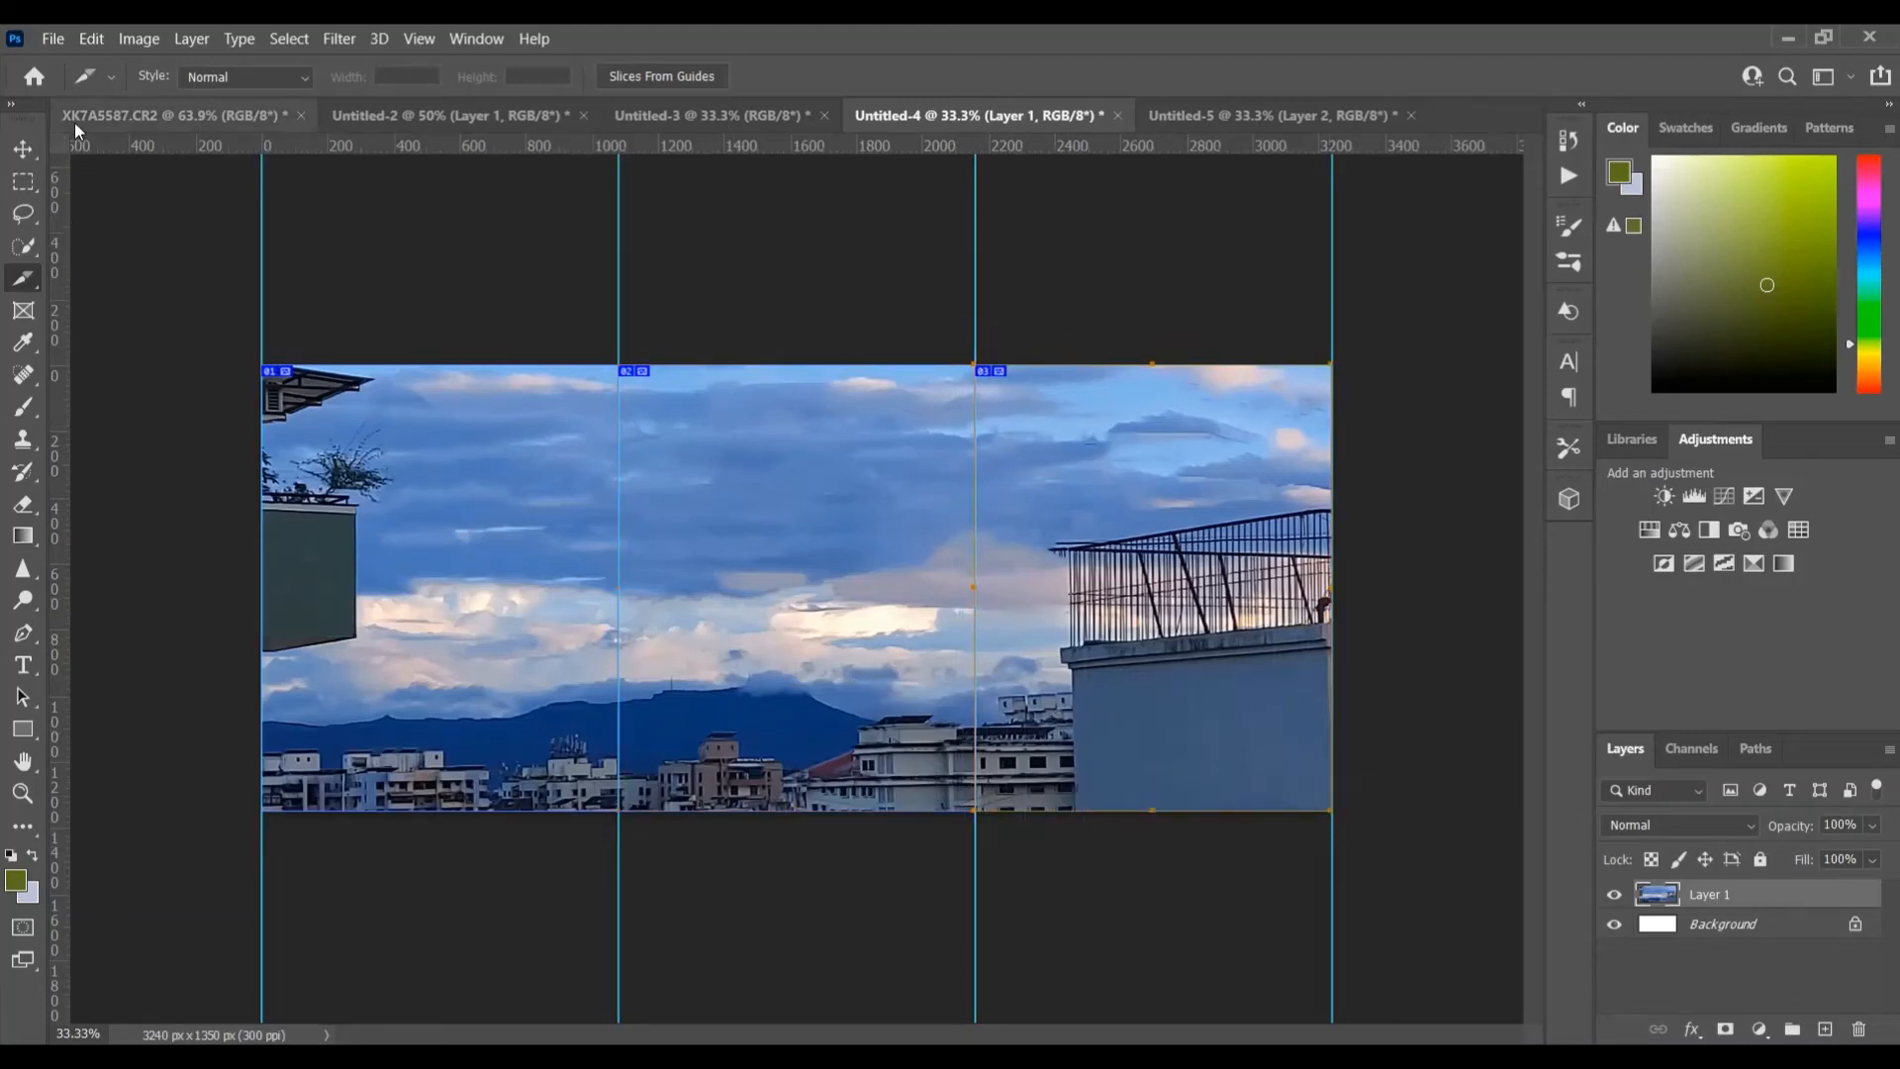
# - Review the Save for Web export settings for the three-slice cityscape canvas and leave without saving
pyautogui.click(52, 39)
pyautogui.moveTo(283, 384)
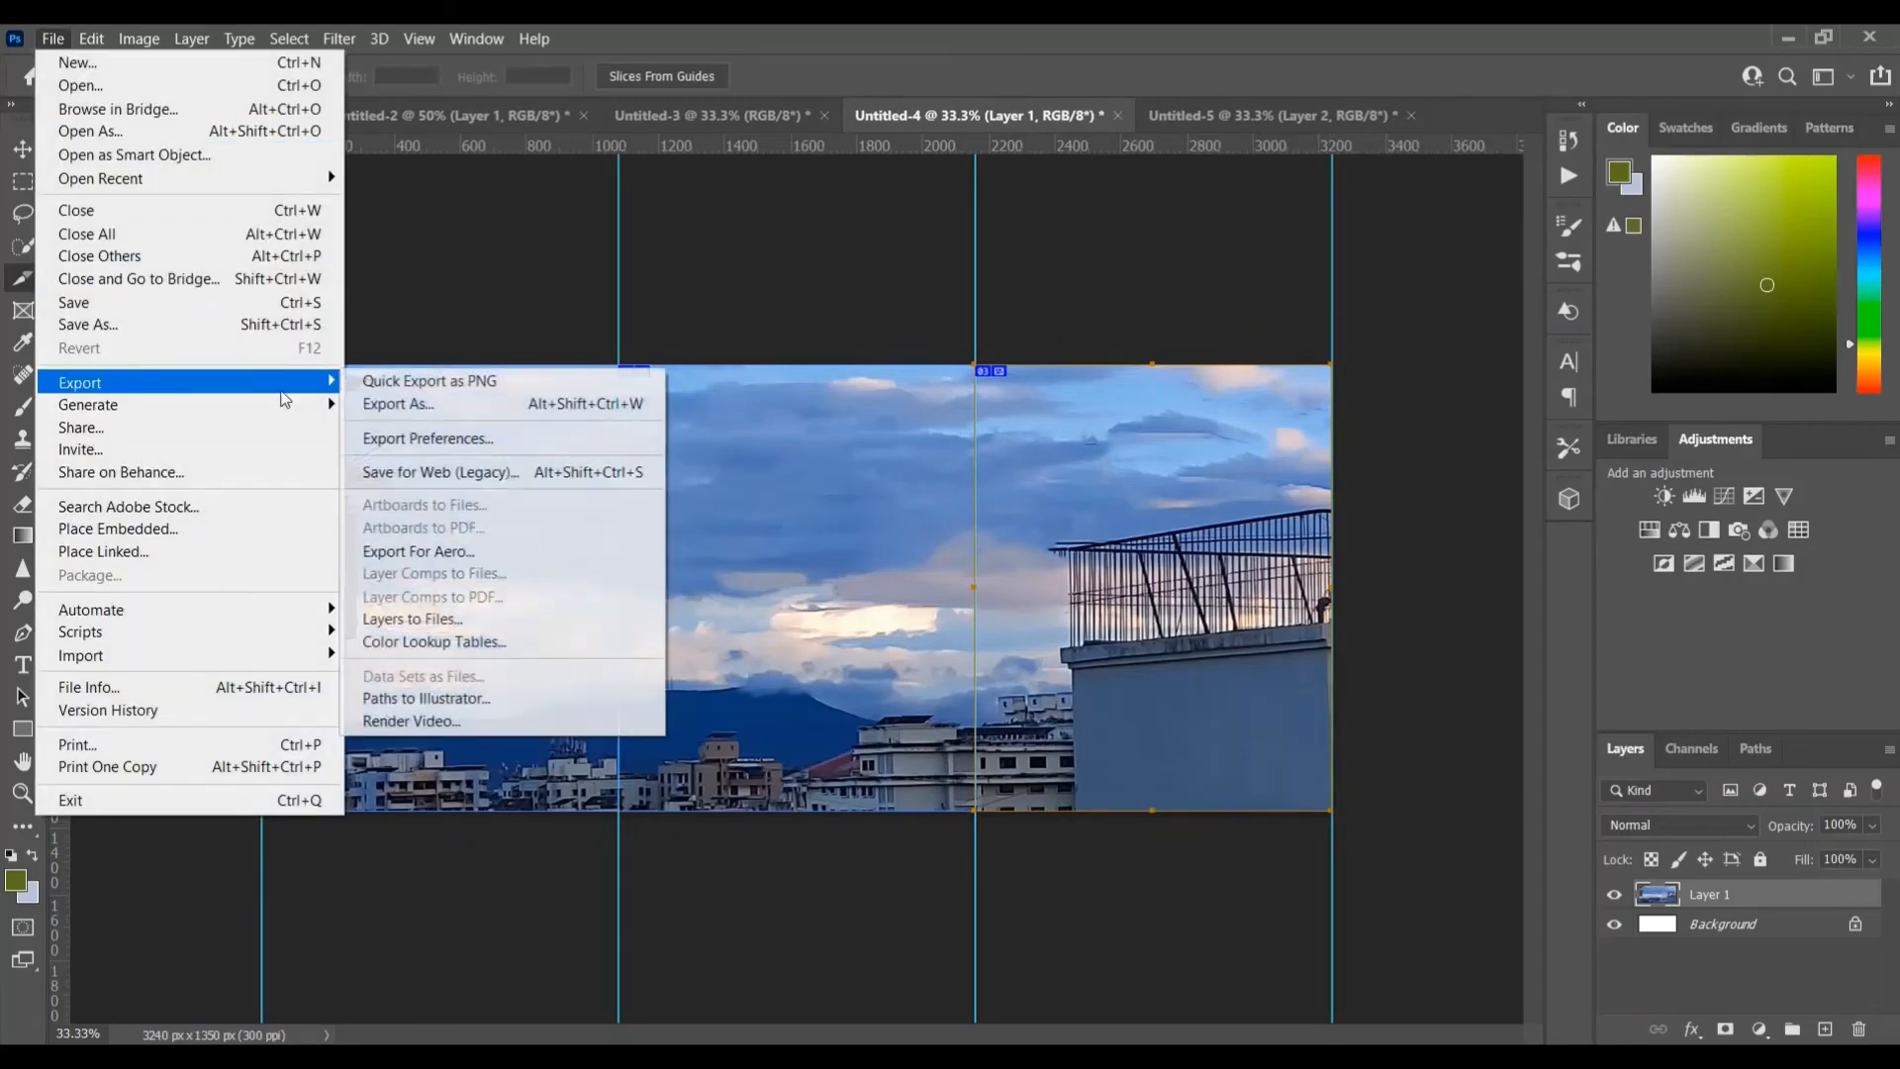
pyautogui.click(442, 472)
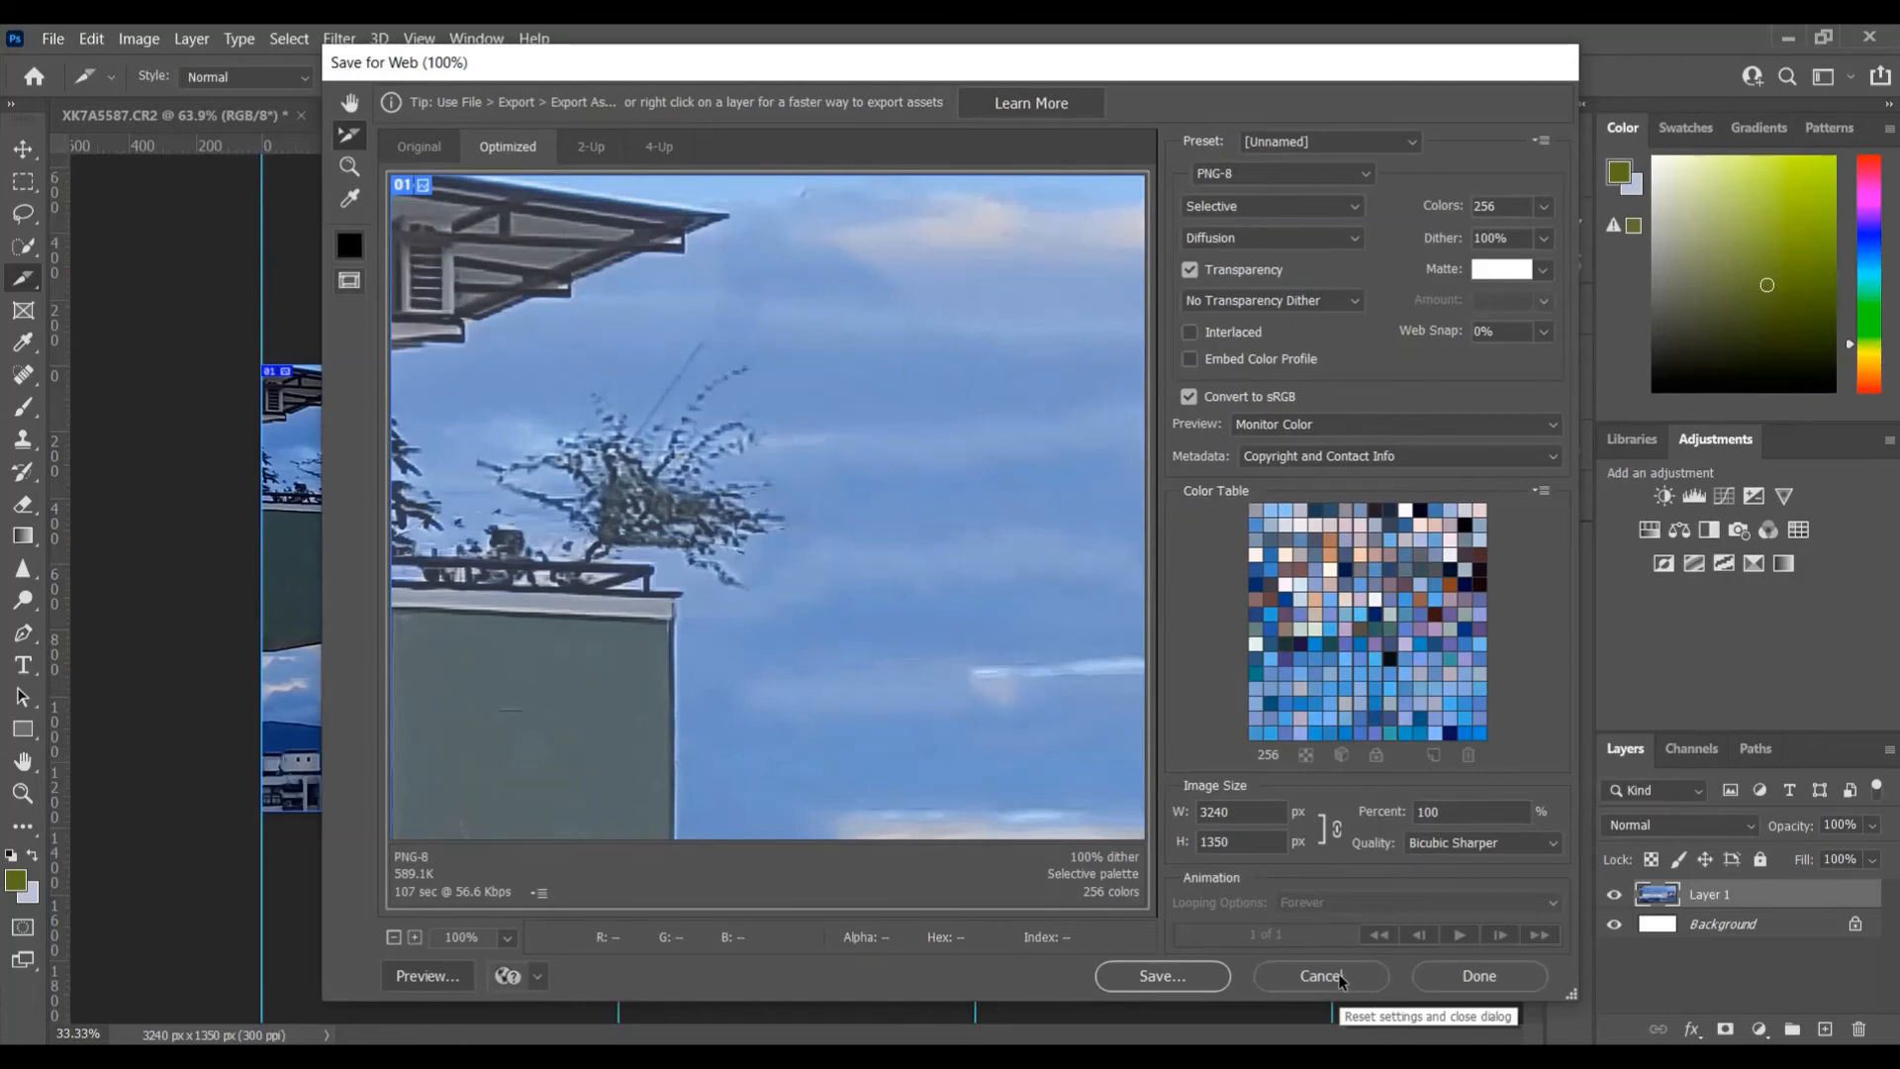
pyautogui.click(1353, 972)
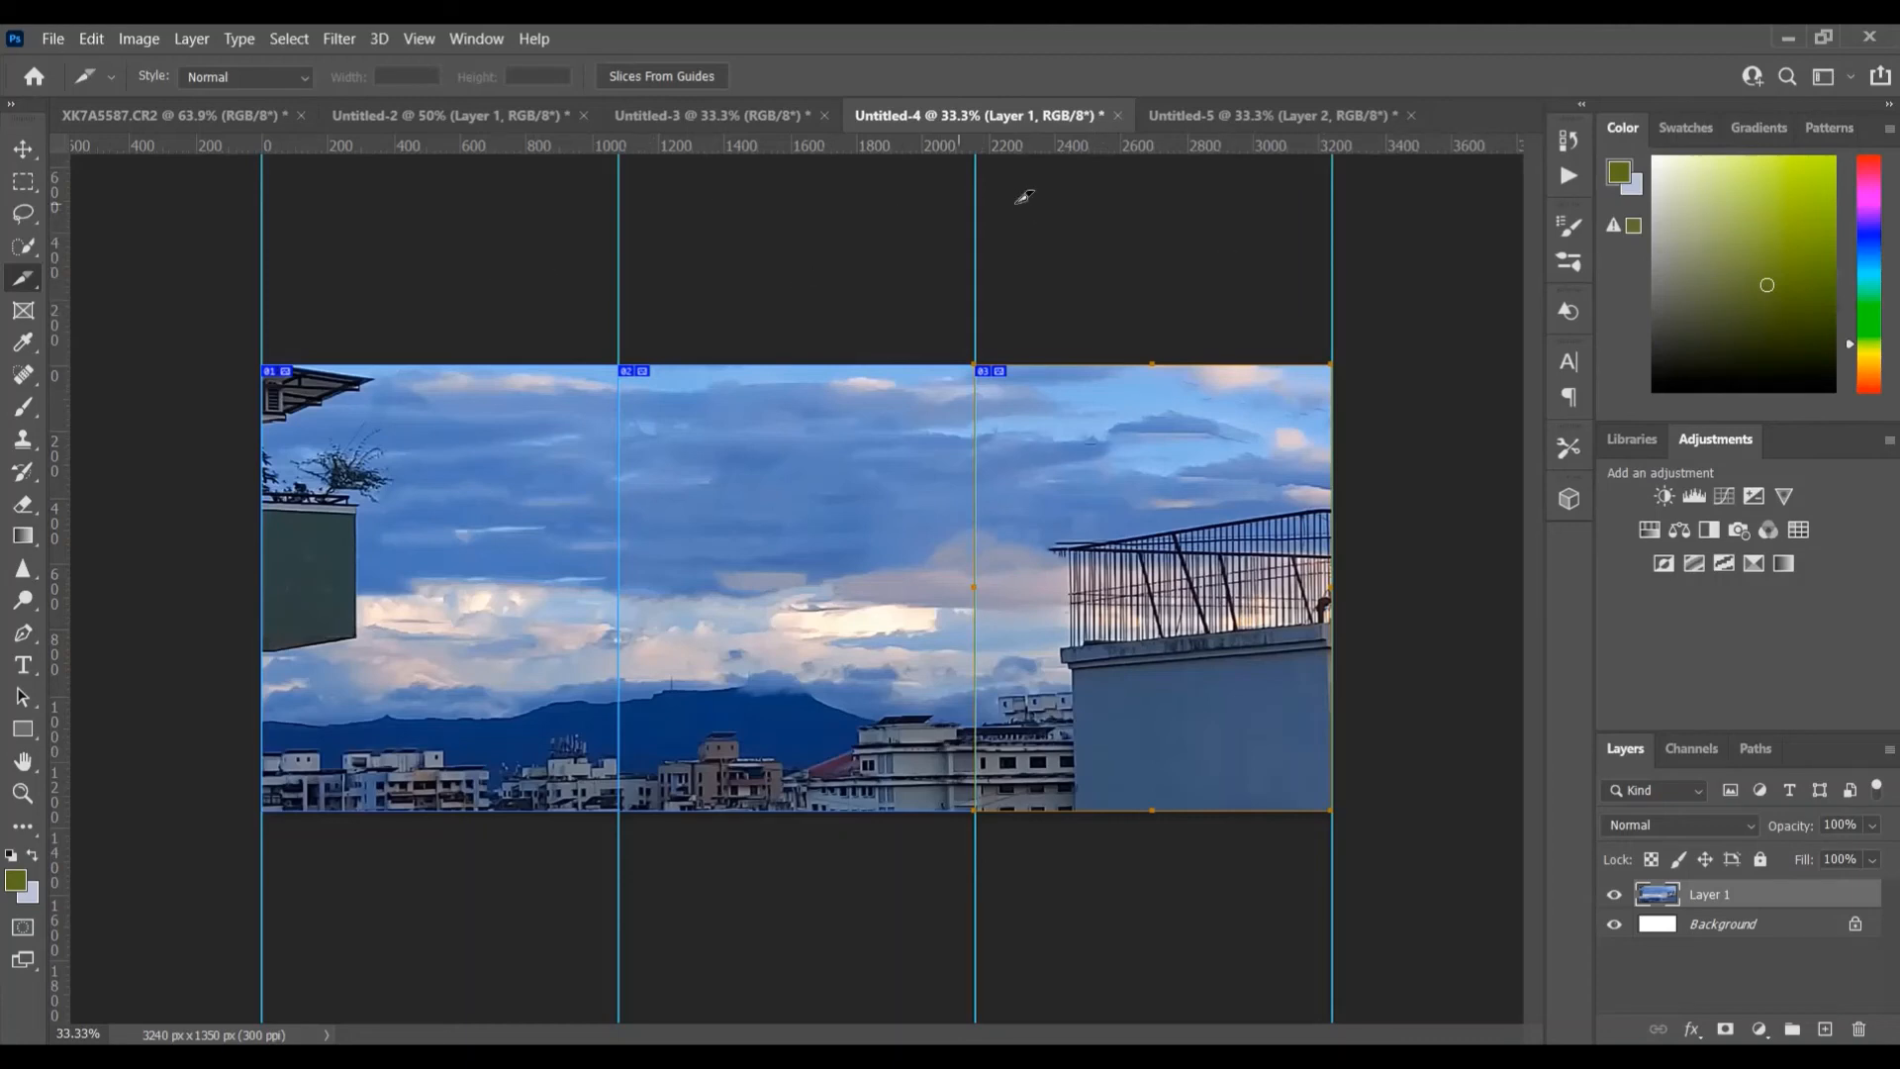
# - Look over the sliced layouts in Untitled-5, Untitled-2 and Untitled-4 to compare their panel divisions
pyautogui.click(1200, 112)
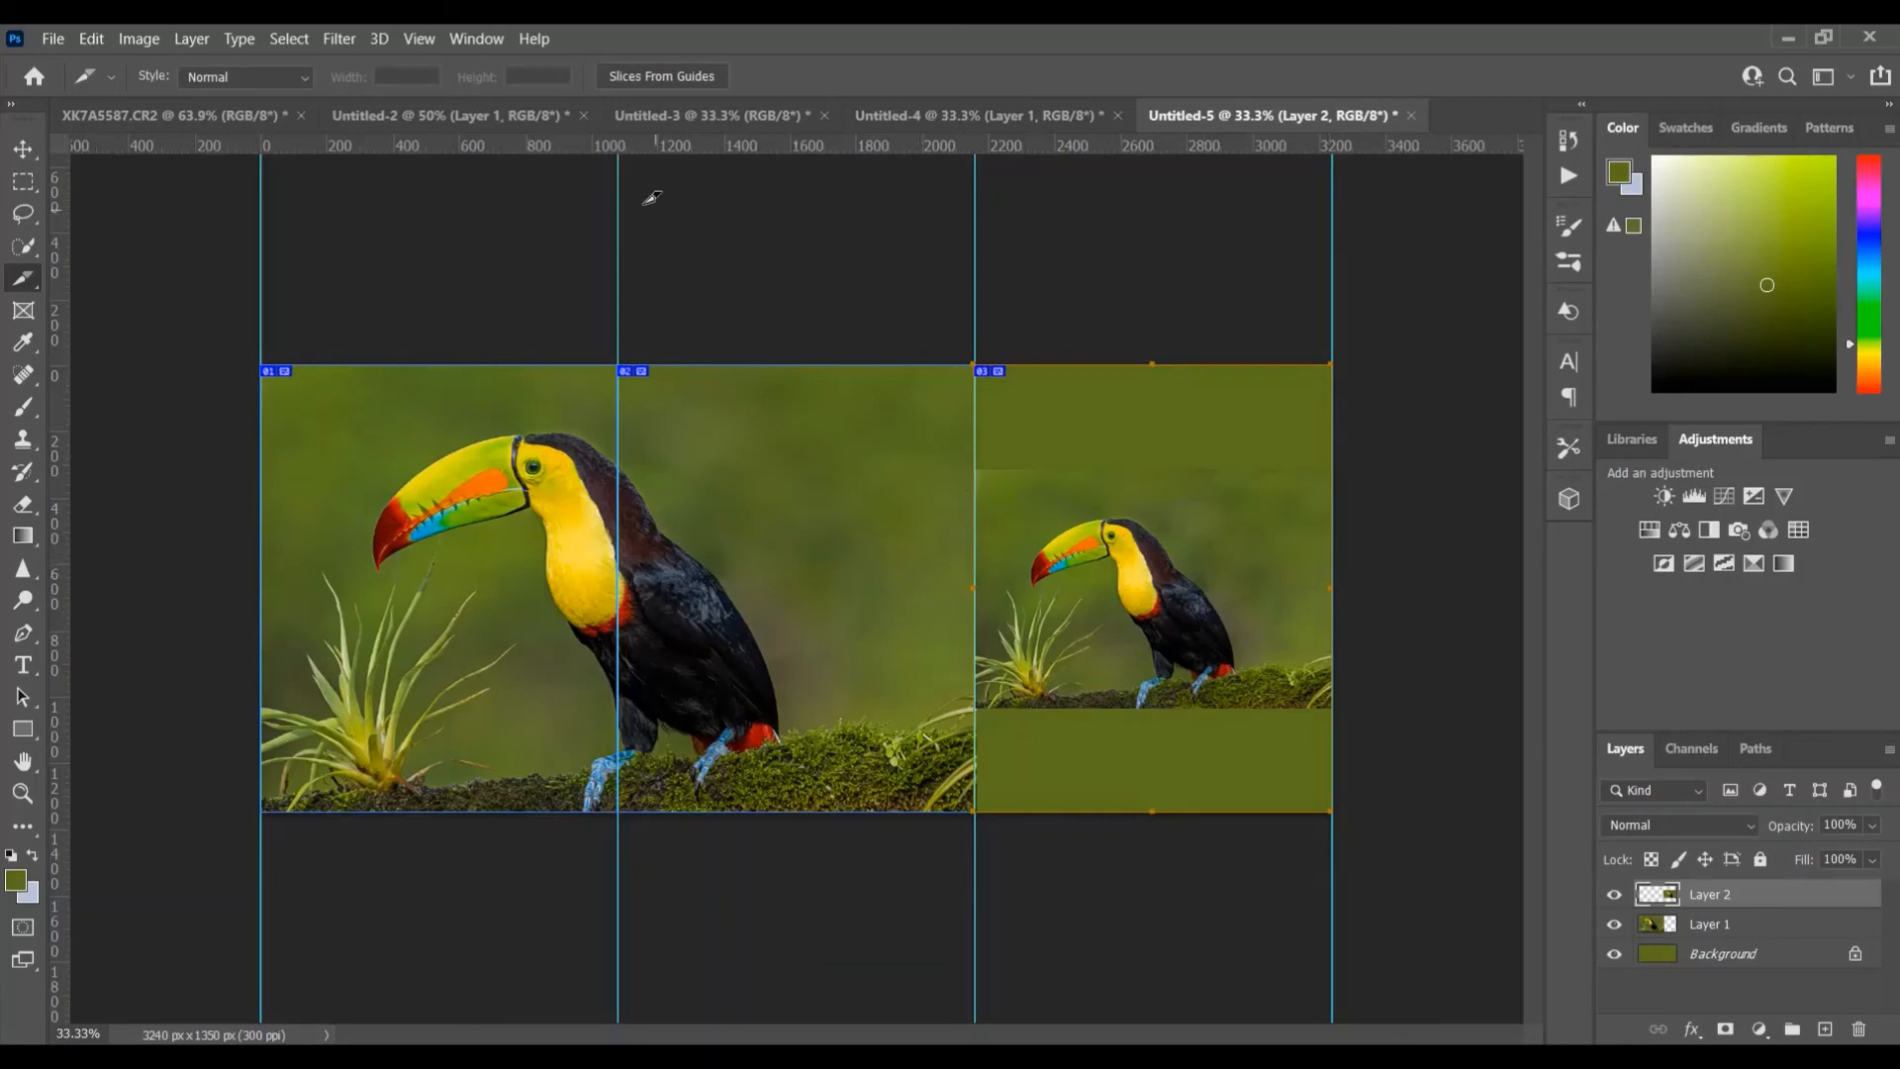
pyautogui.click(543, 117)
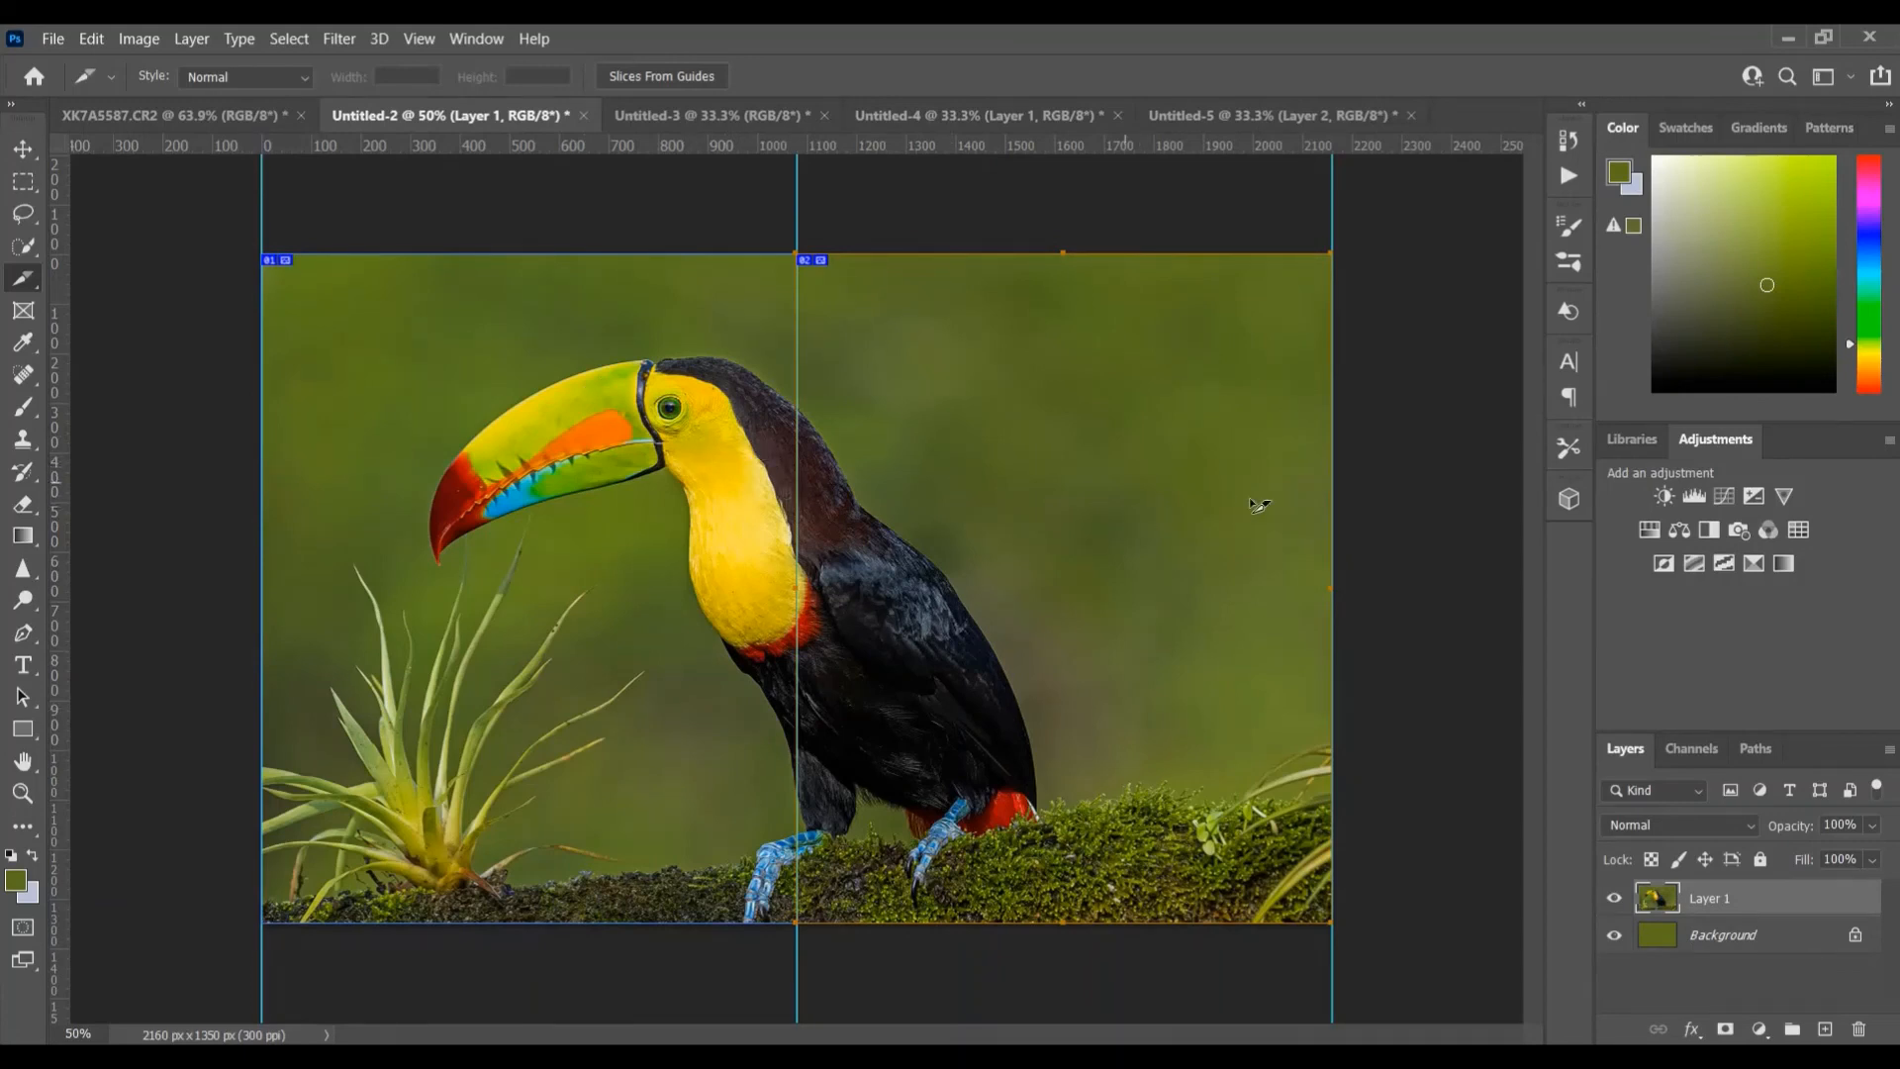
pyautogui.click(23, 761)
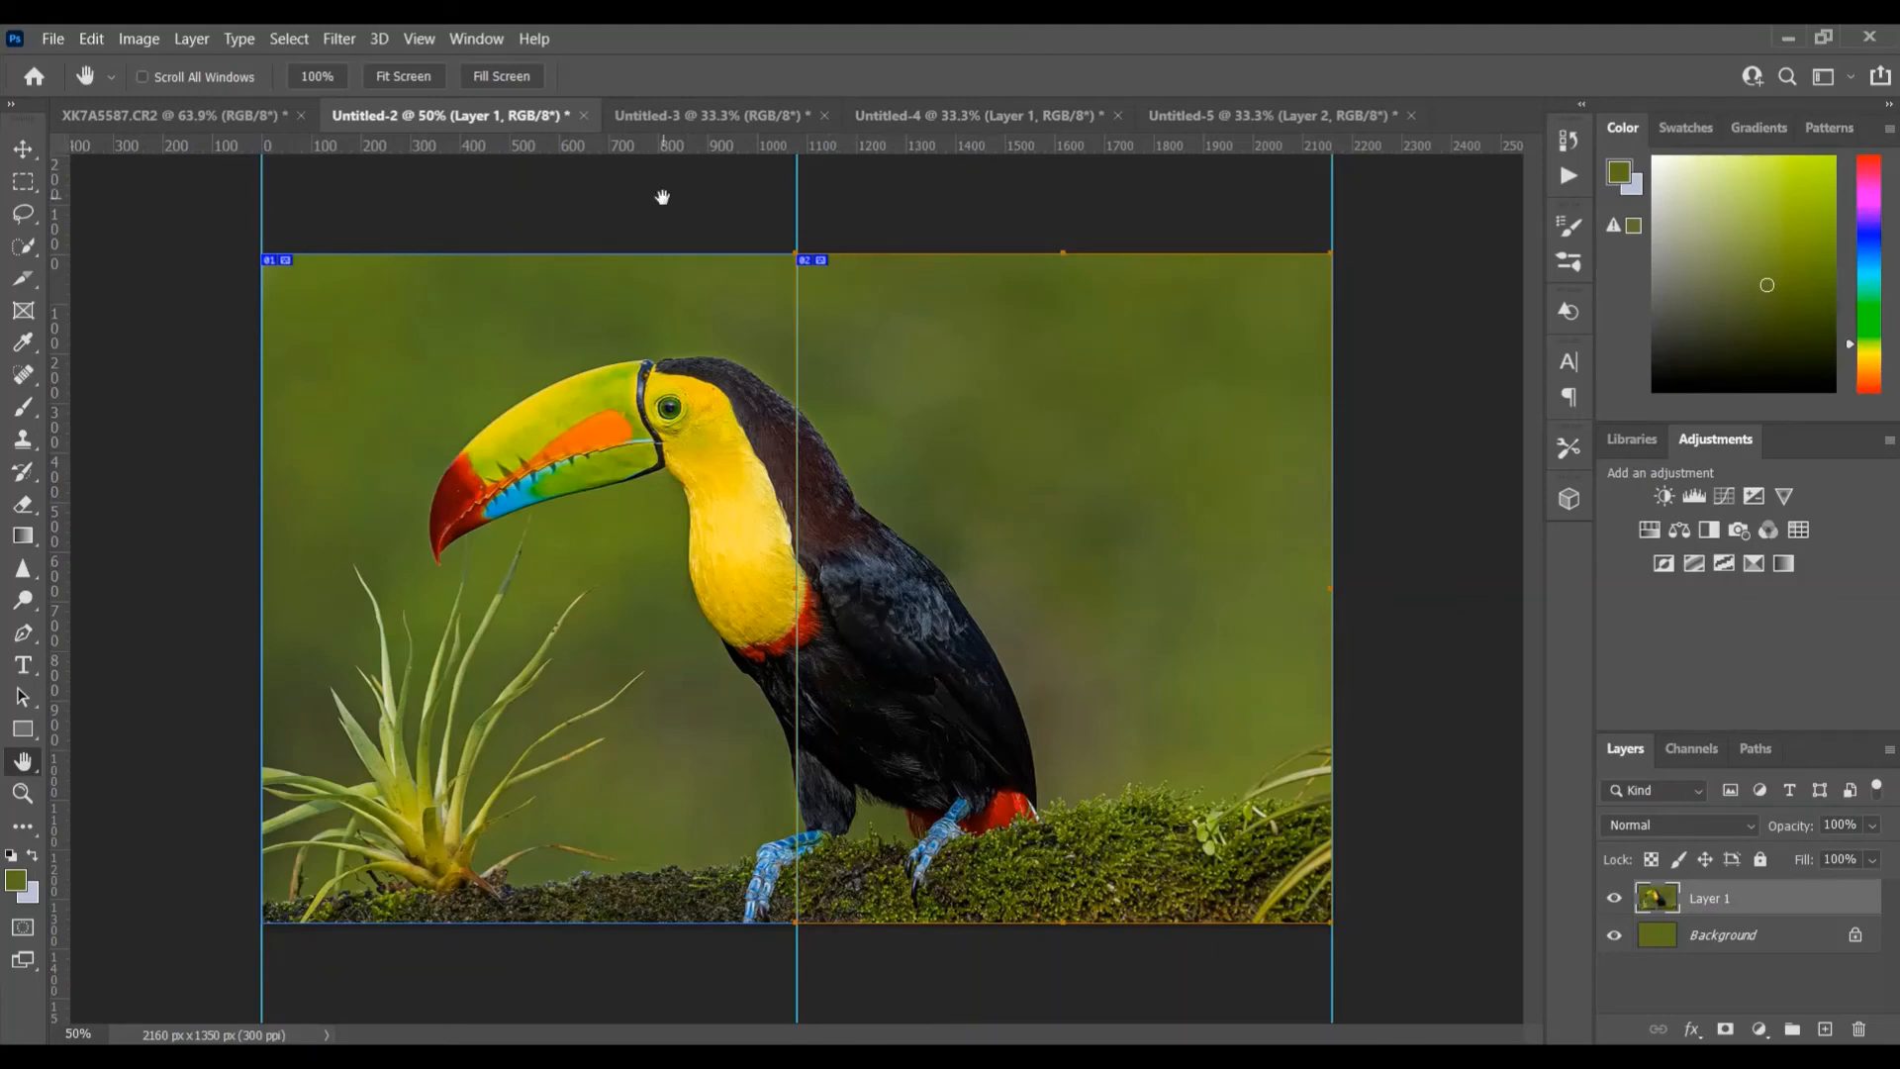
pyautogui.click(1037, 121)
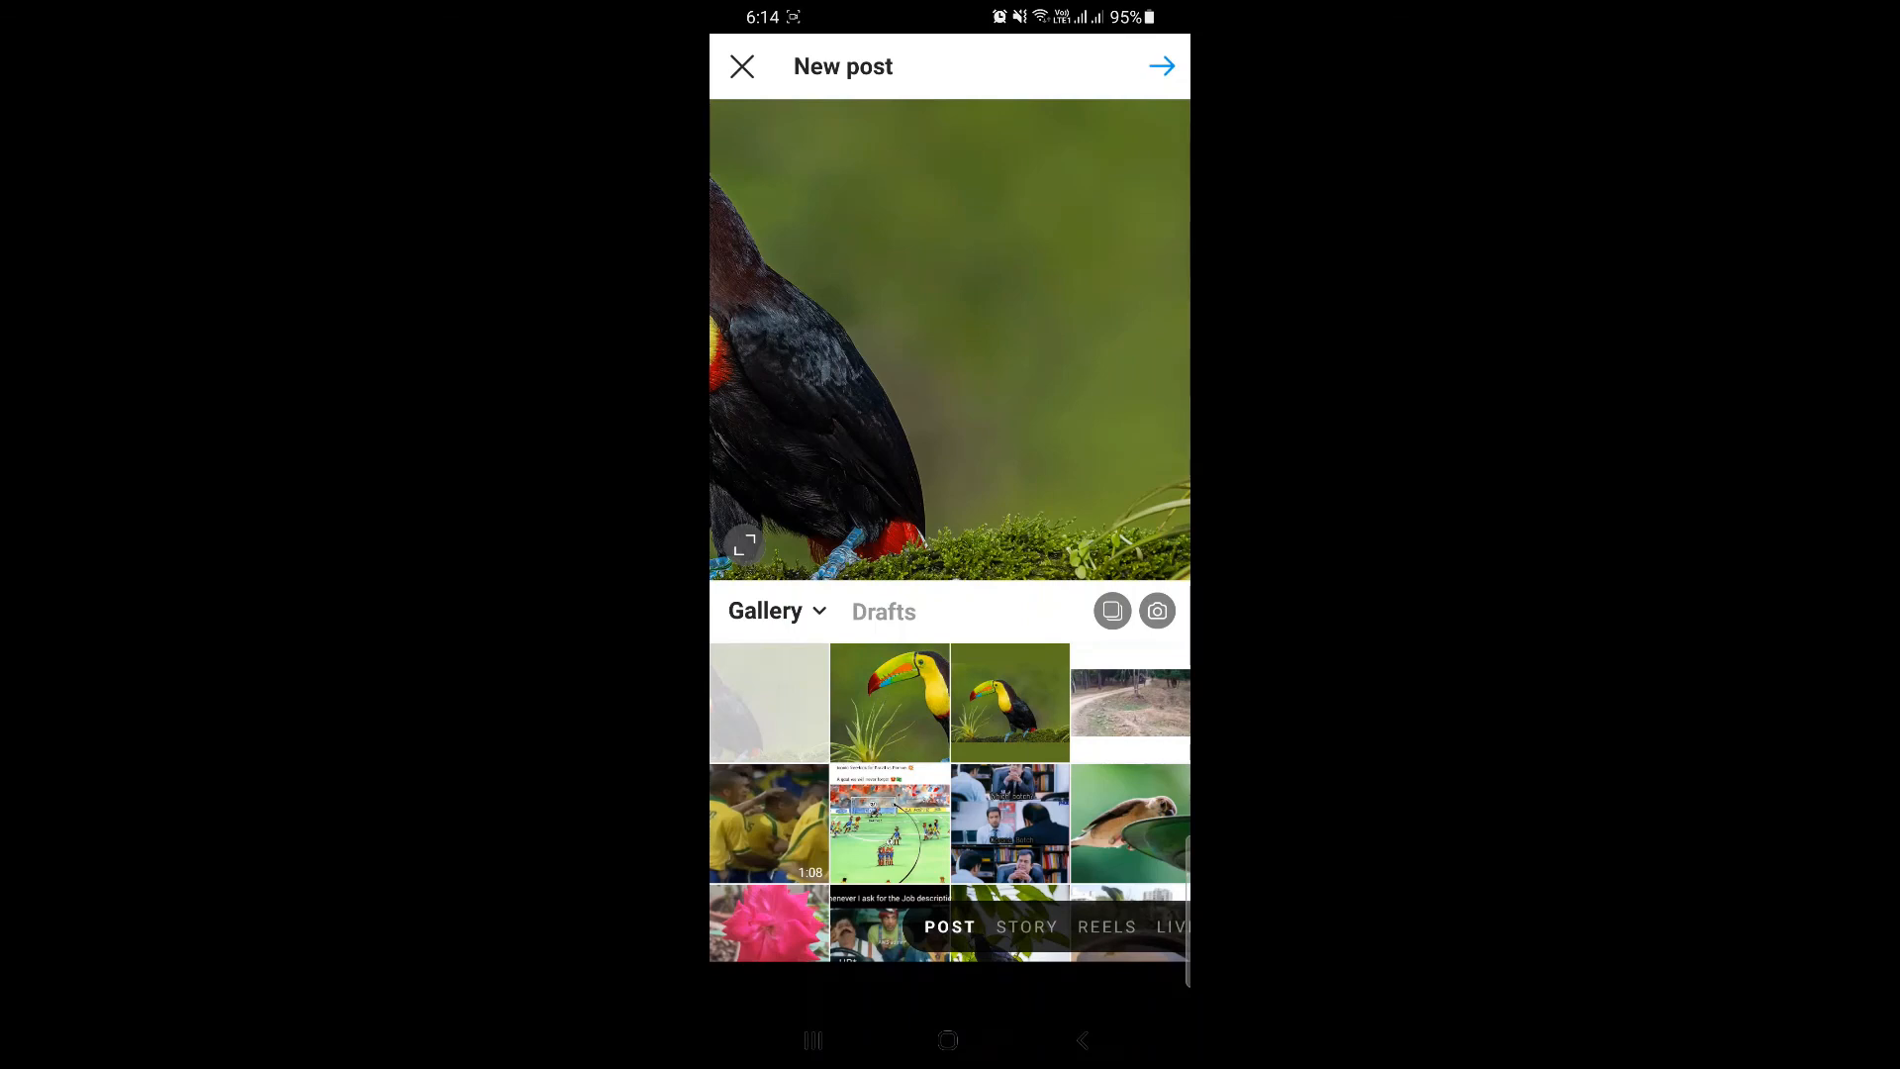
# - In Instagram, select the three toucan slices in panel order as an uncropped portrait carousel post and check their sequence
pyautogui.click(890, 702)
pyautogui.click(744, 545)
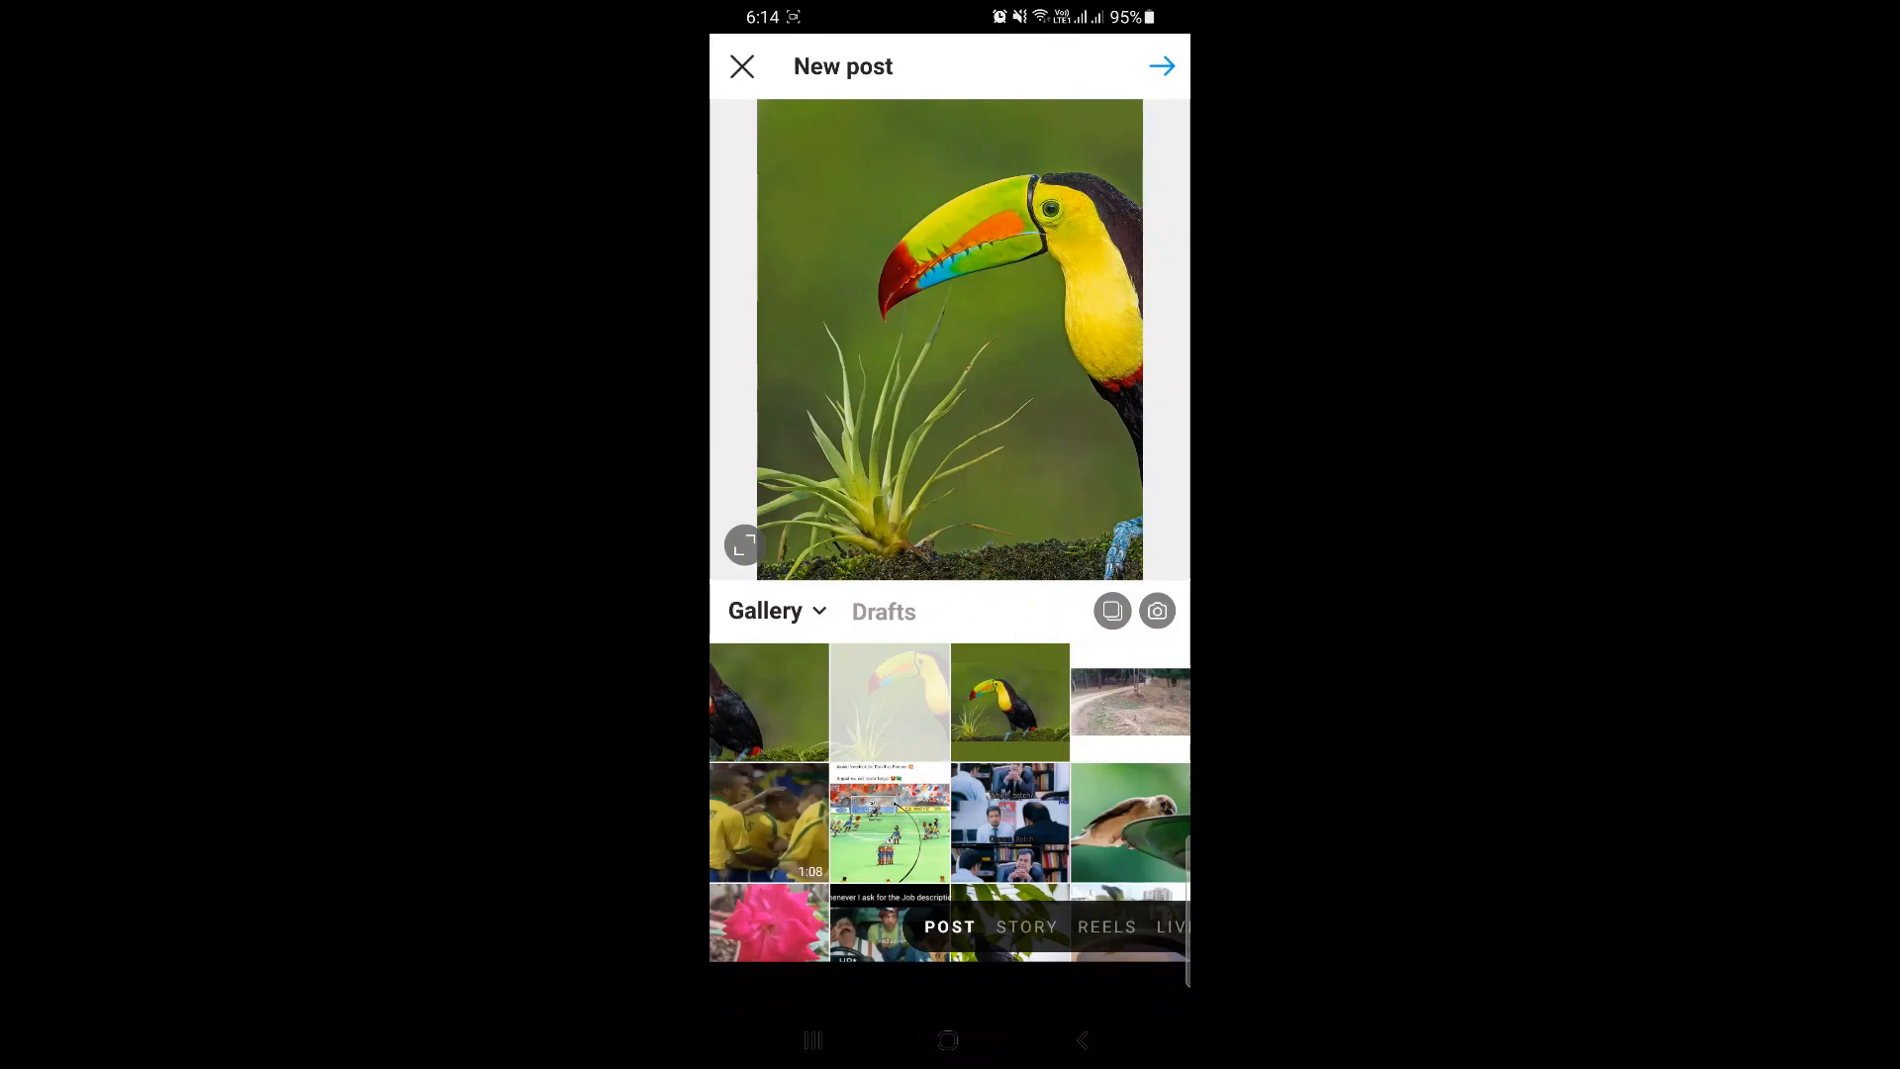
pyautogui.click(1112, 610)
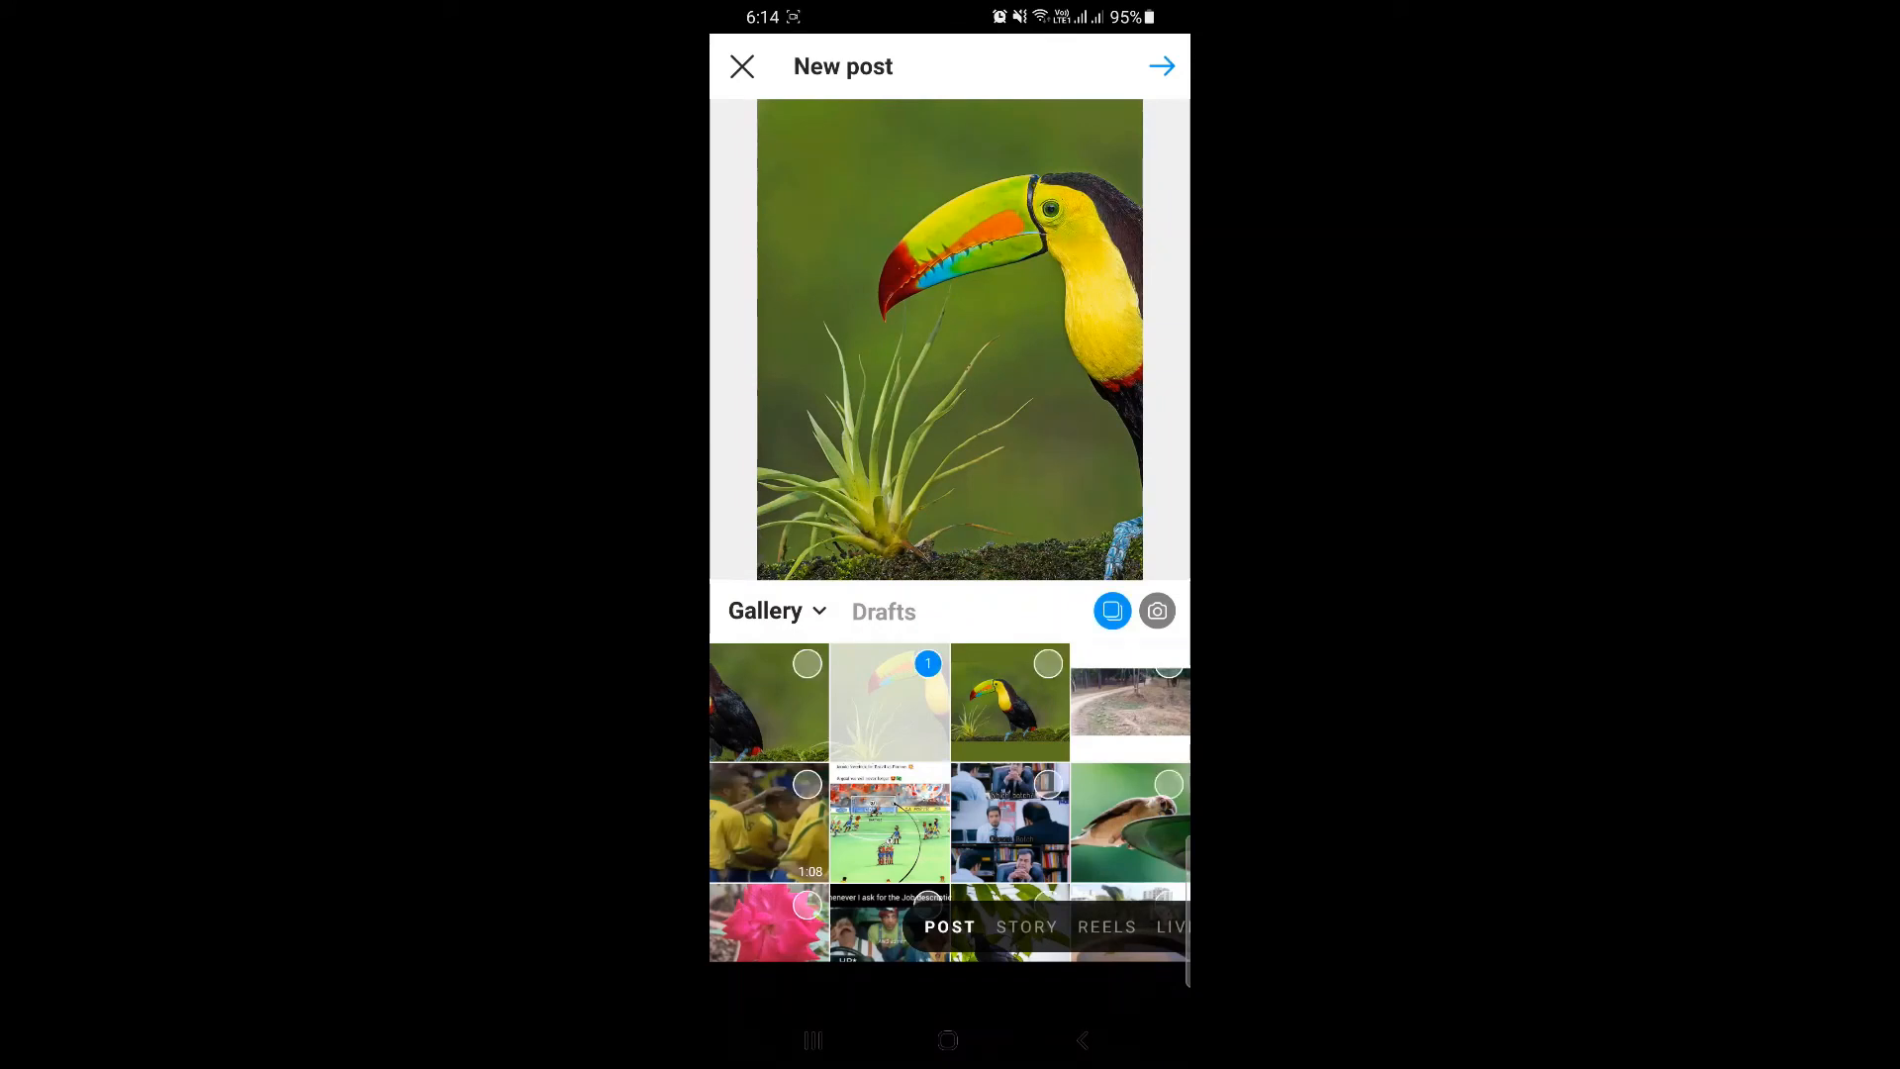
pyautogui.click(768, 703)
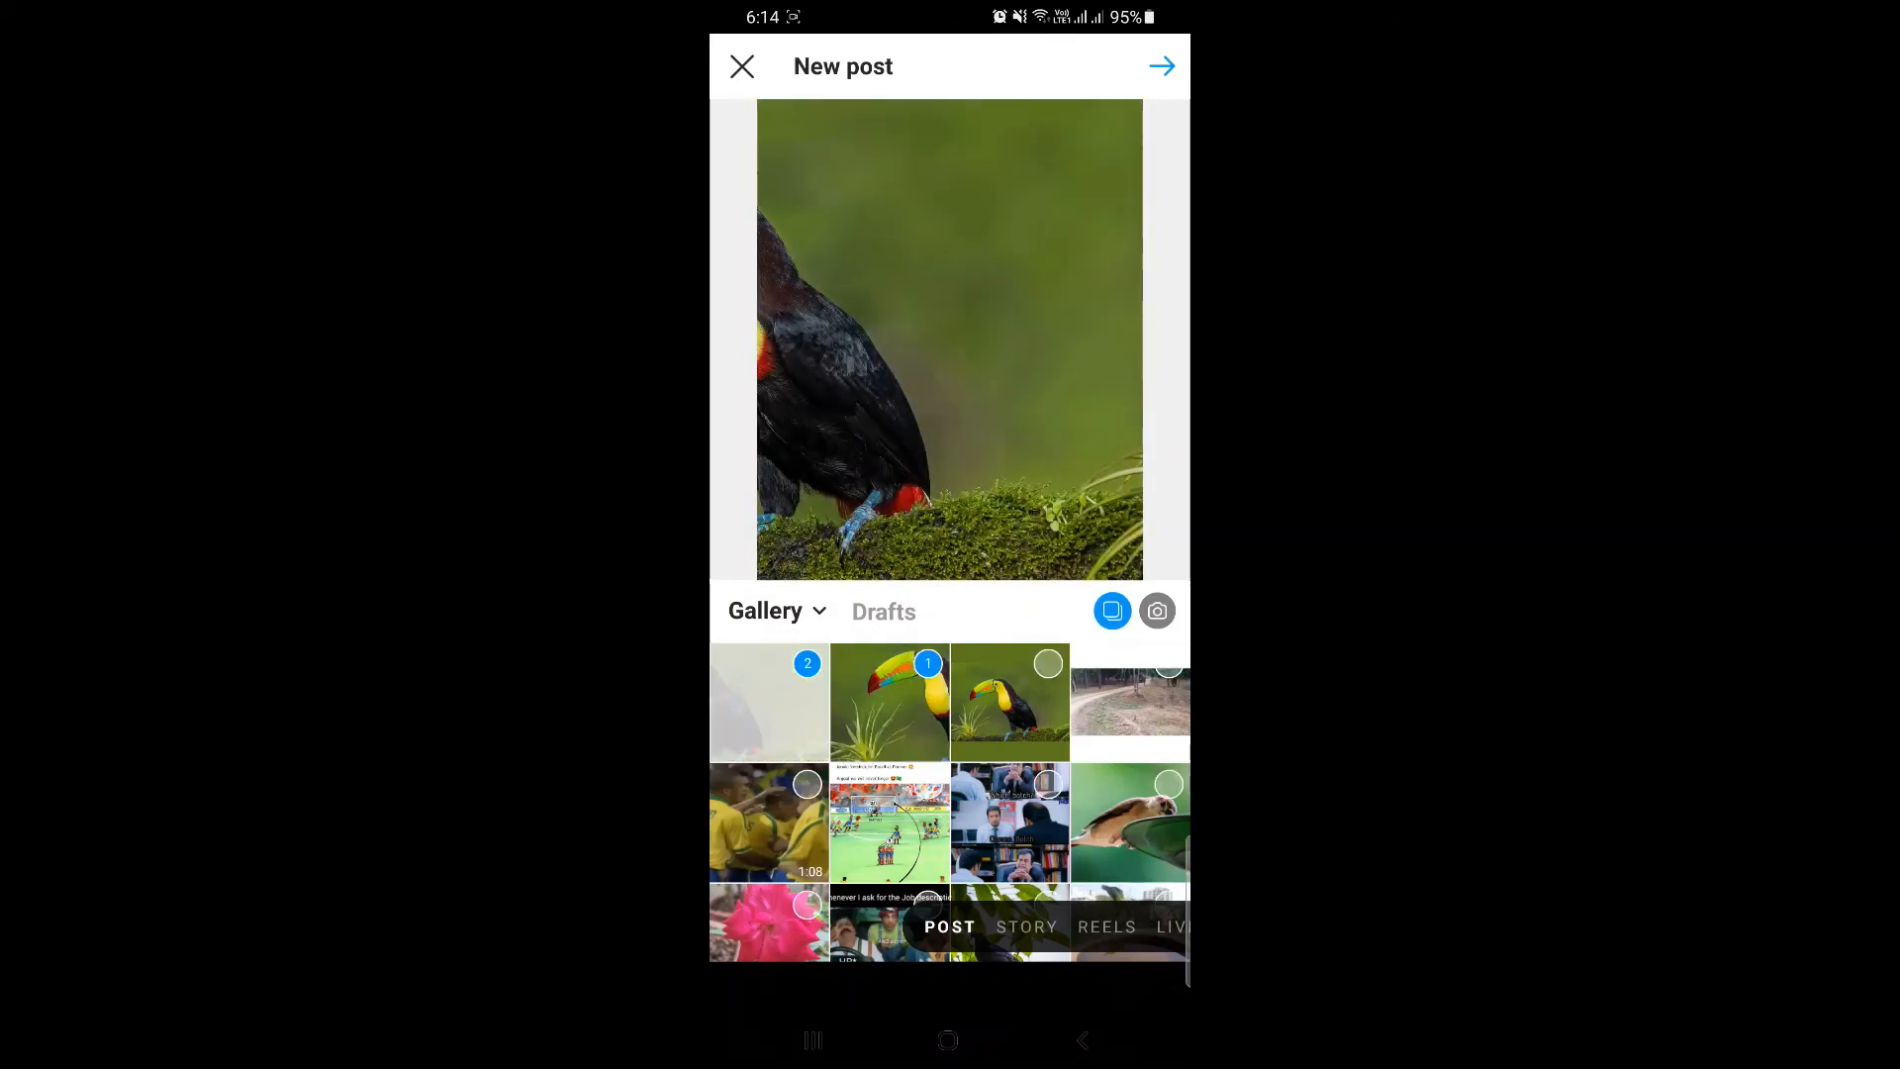
pyautogui.click(1009, 702)
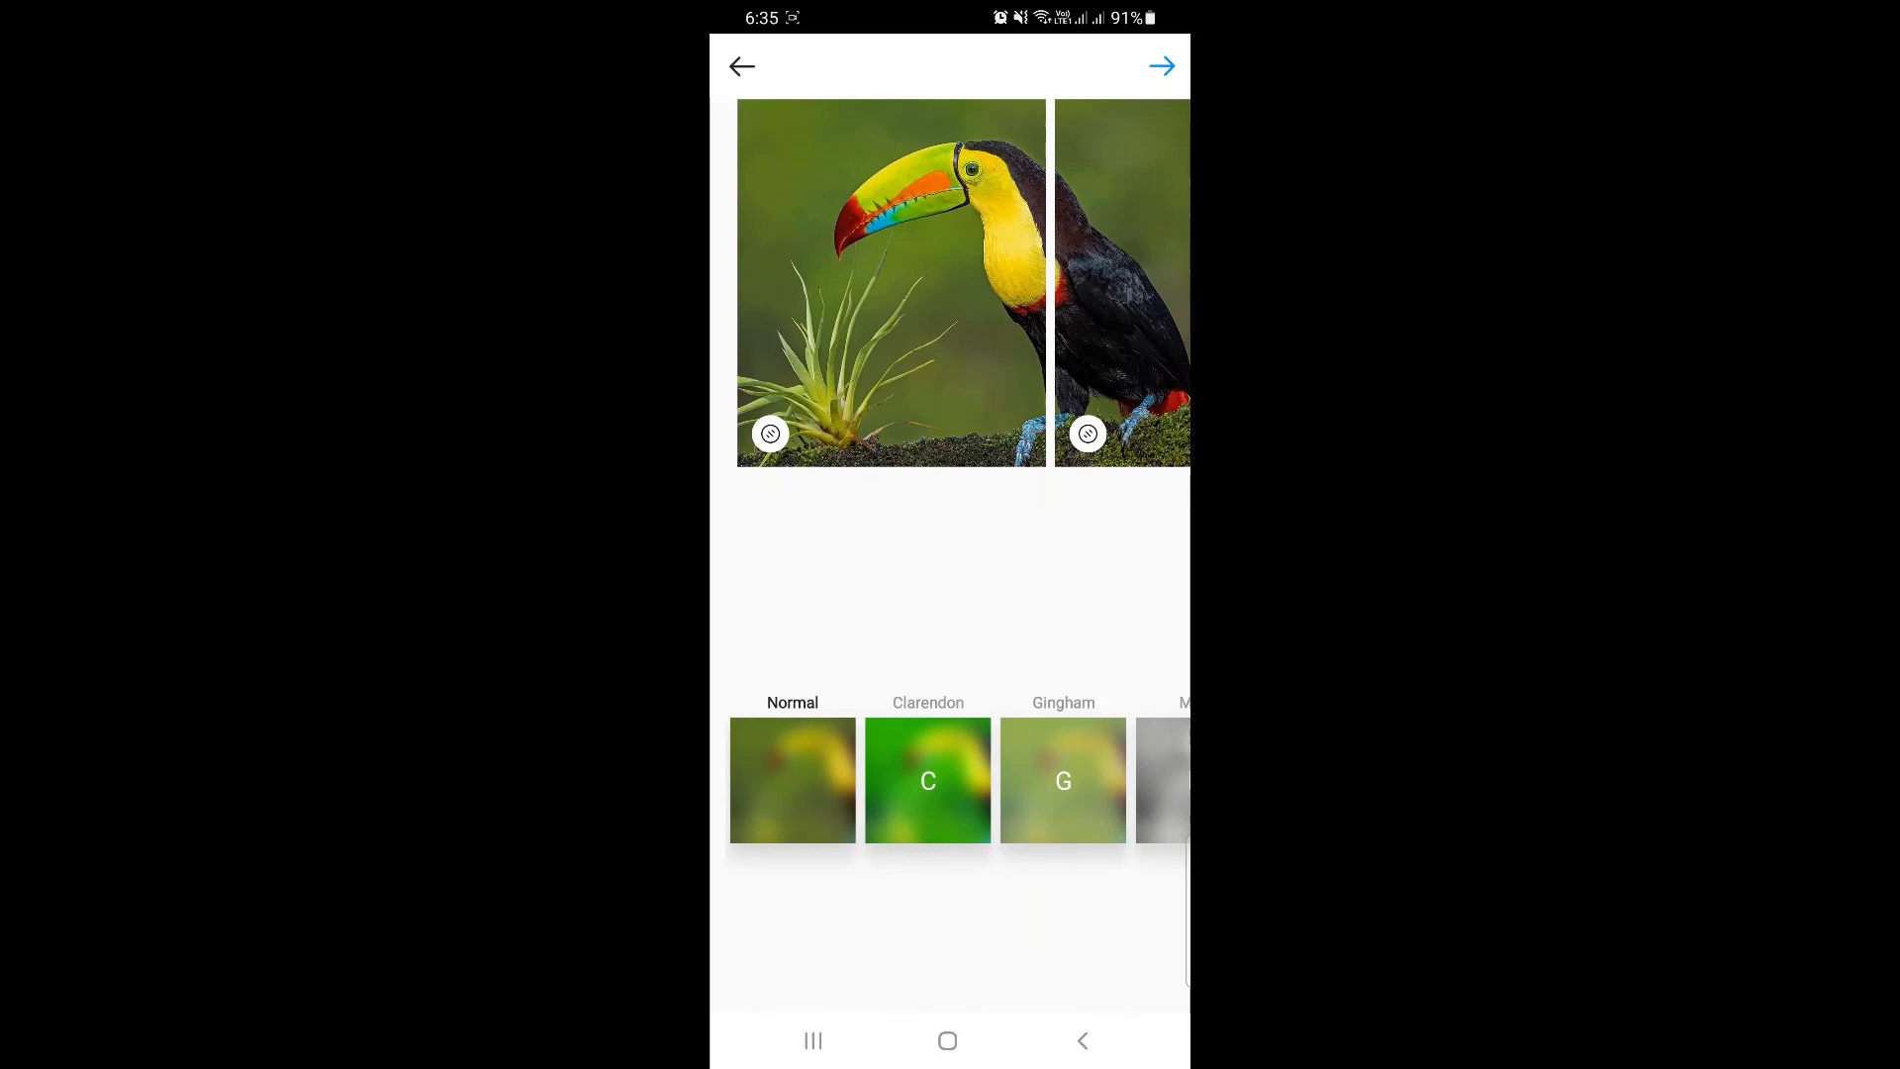
pyautogui.hscroll(5, 949, 282)
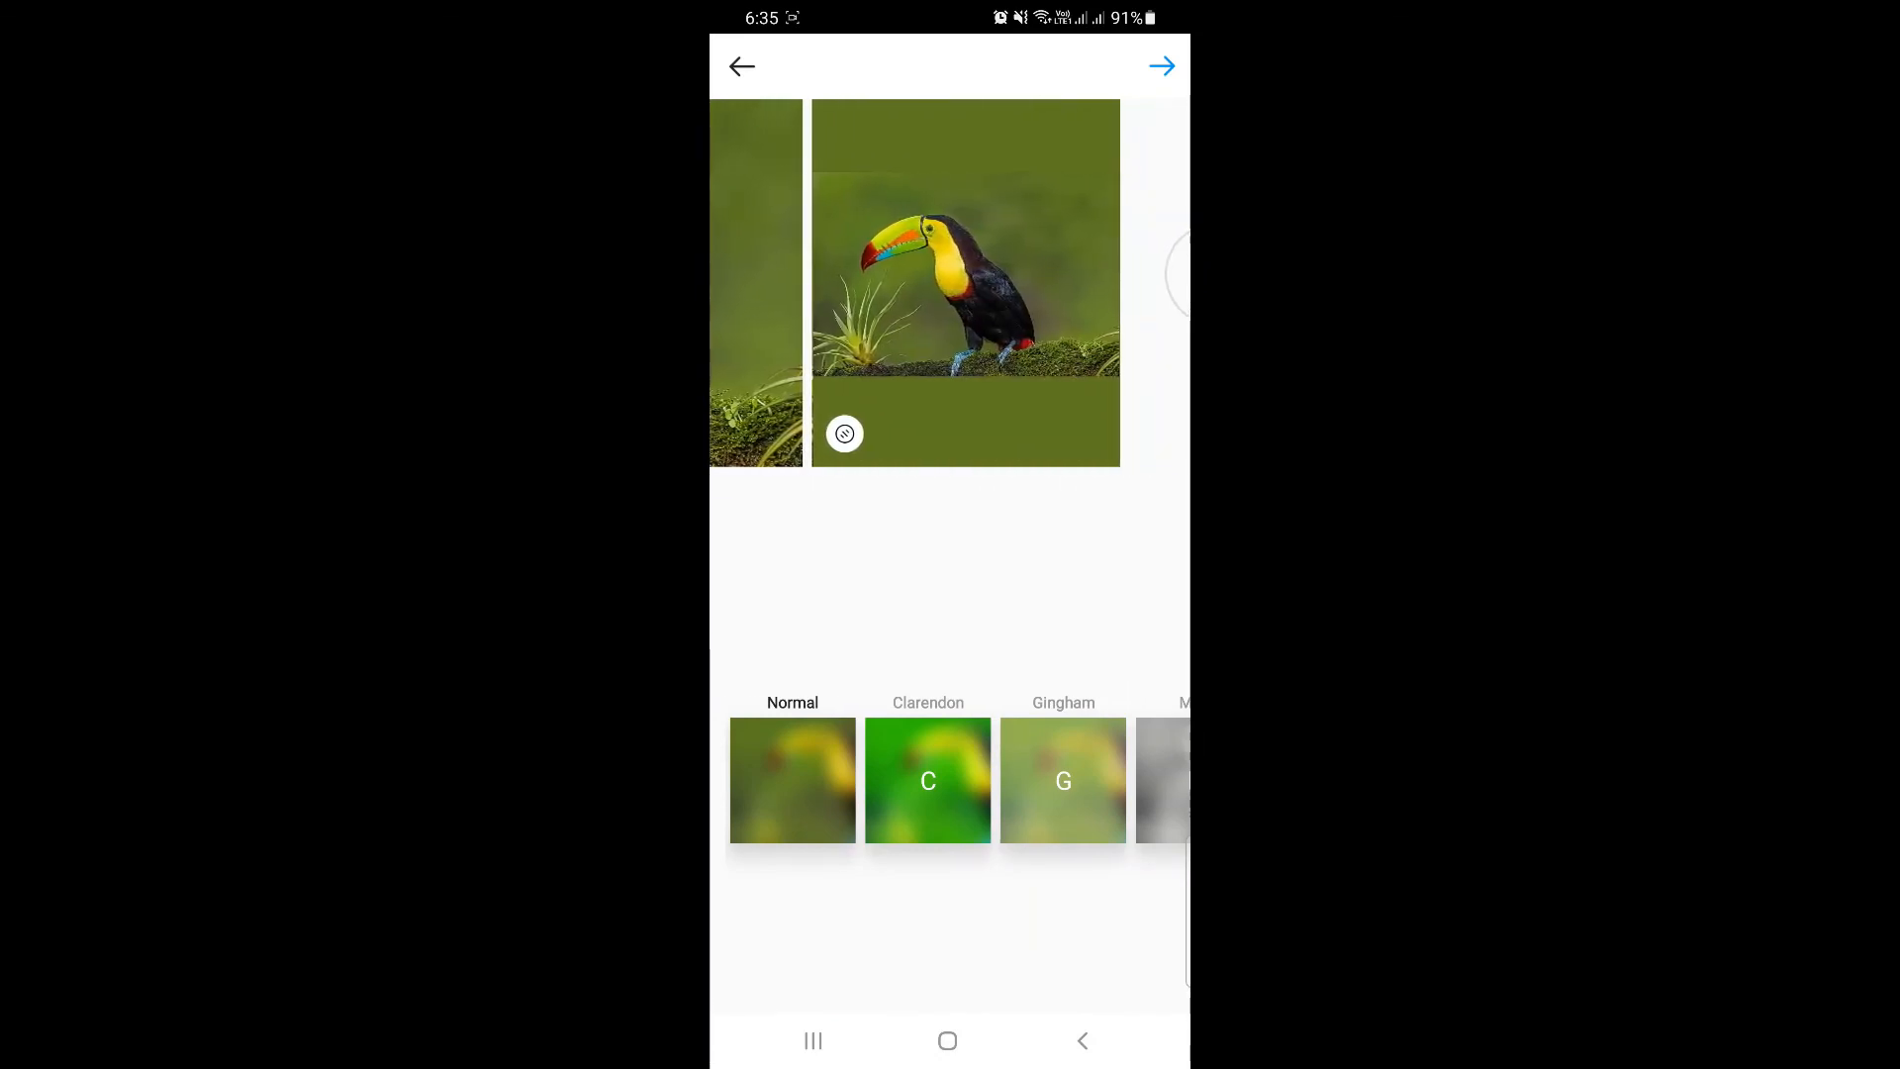
pyautogui.hscroll(-5, 950, 283)
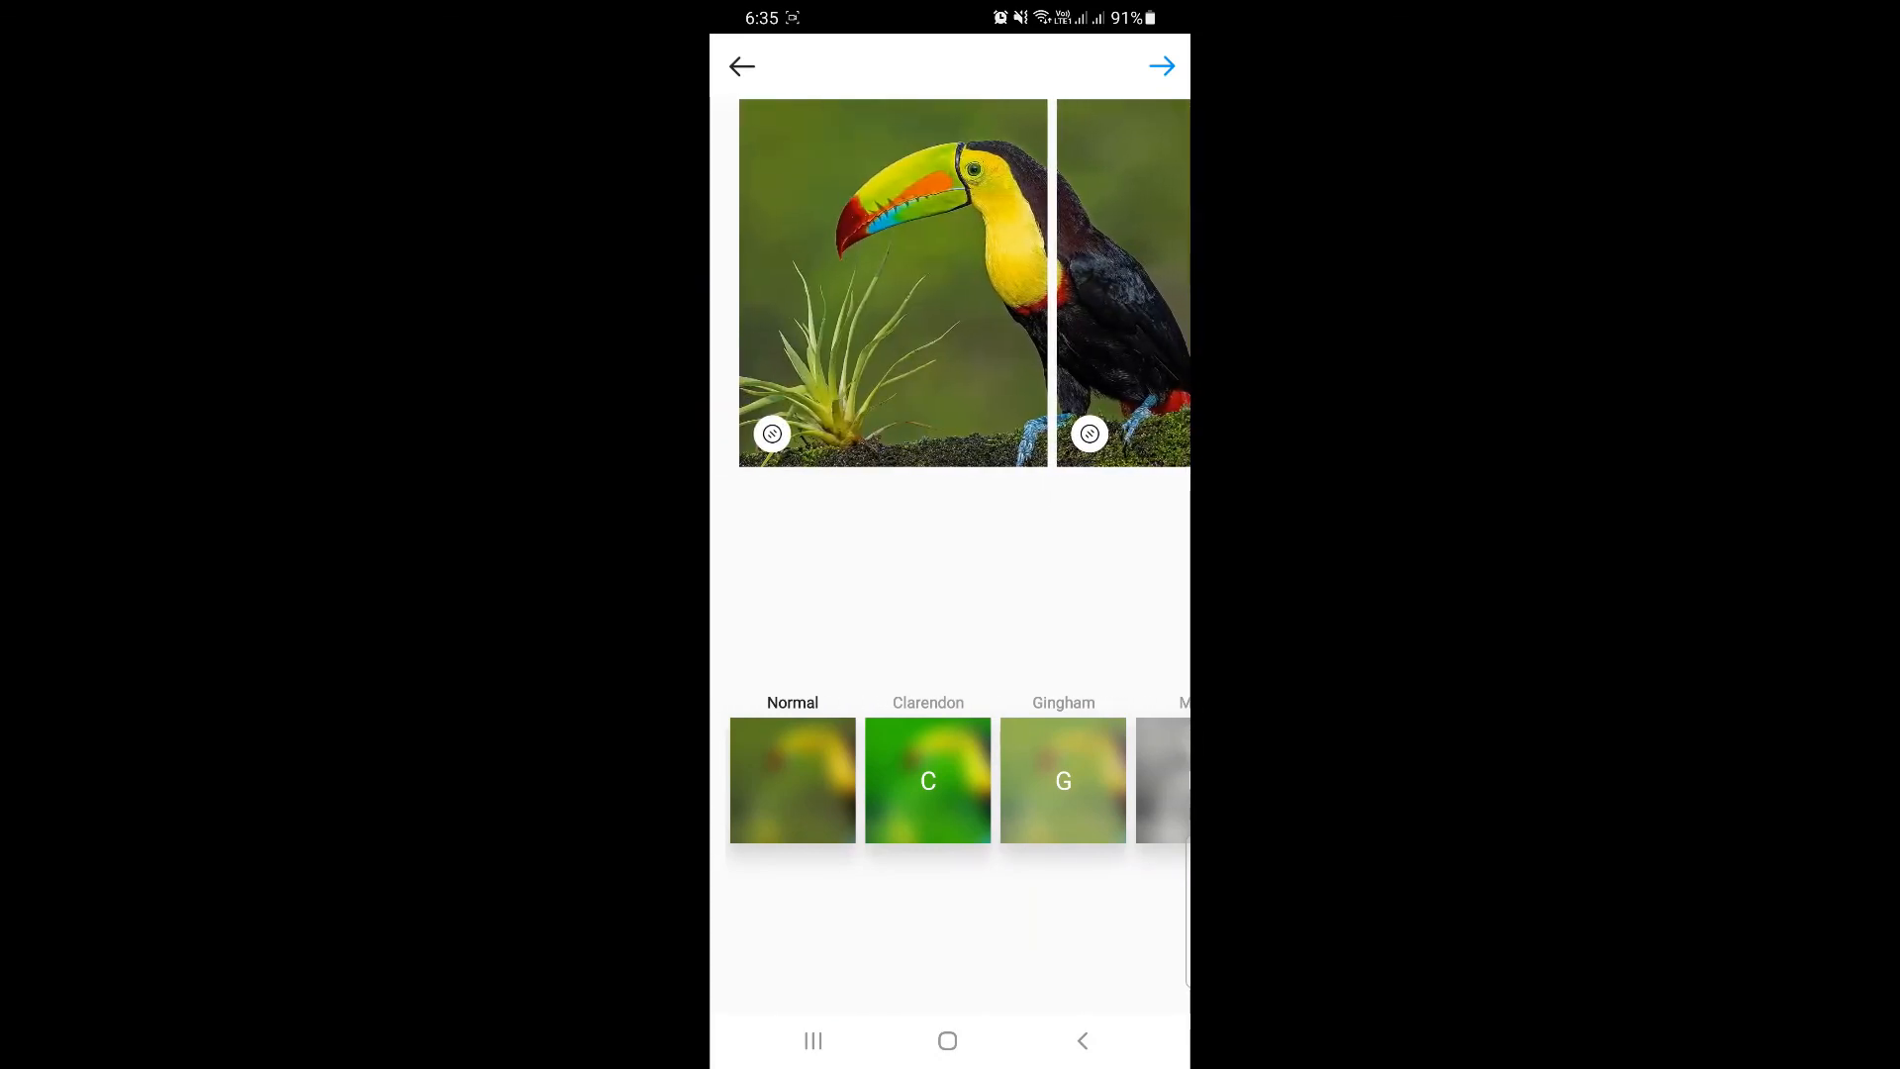
# - Caption the post "Keel-billed Toucans, Costa Rica 🇨🇷", share it and view the published carousel's panels
pyautogui.click(1162, 66)
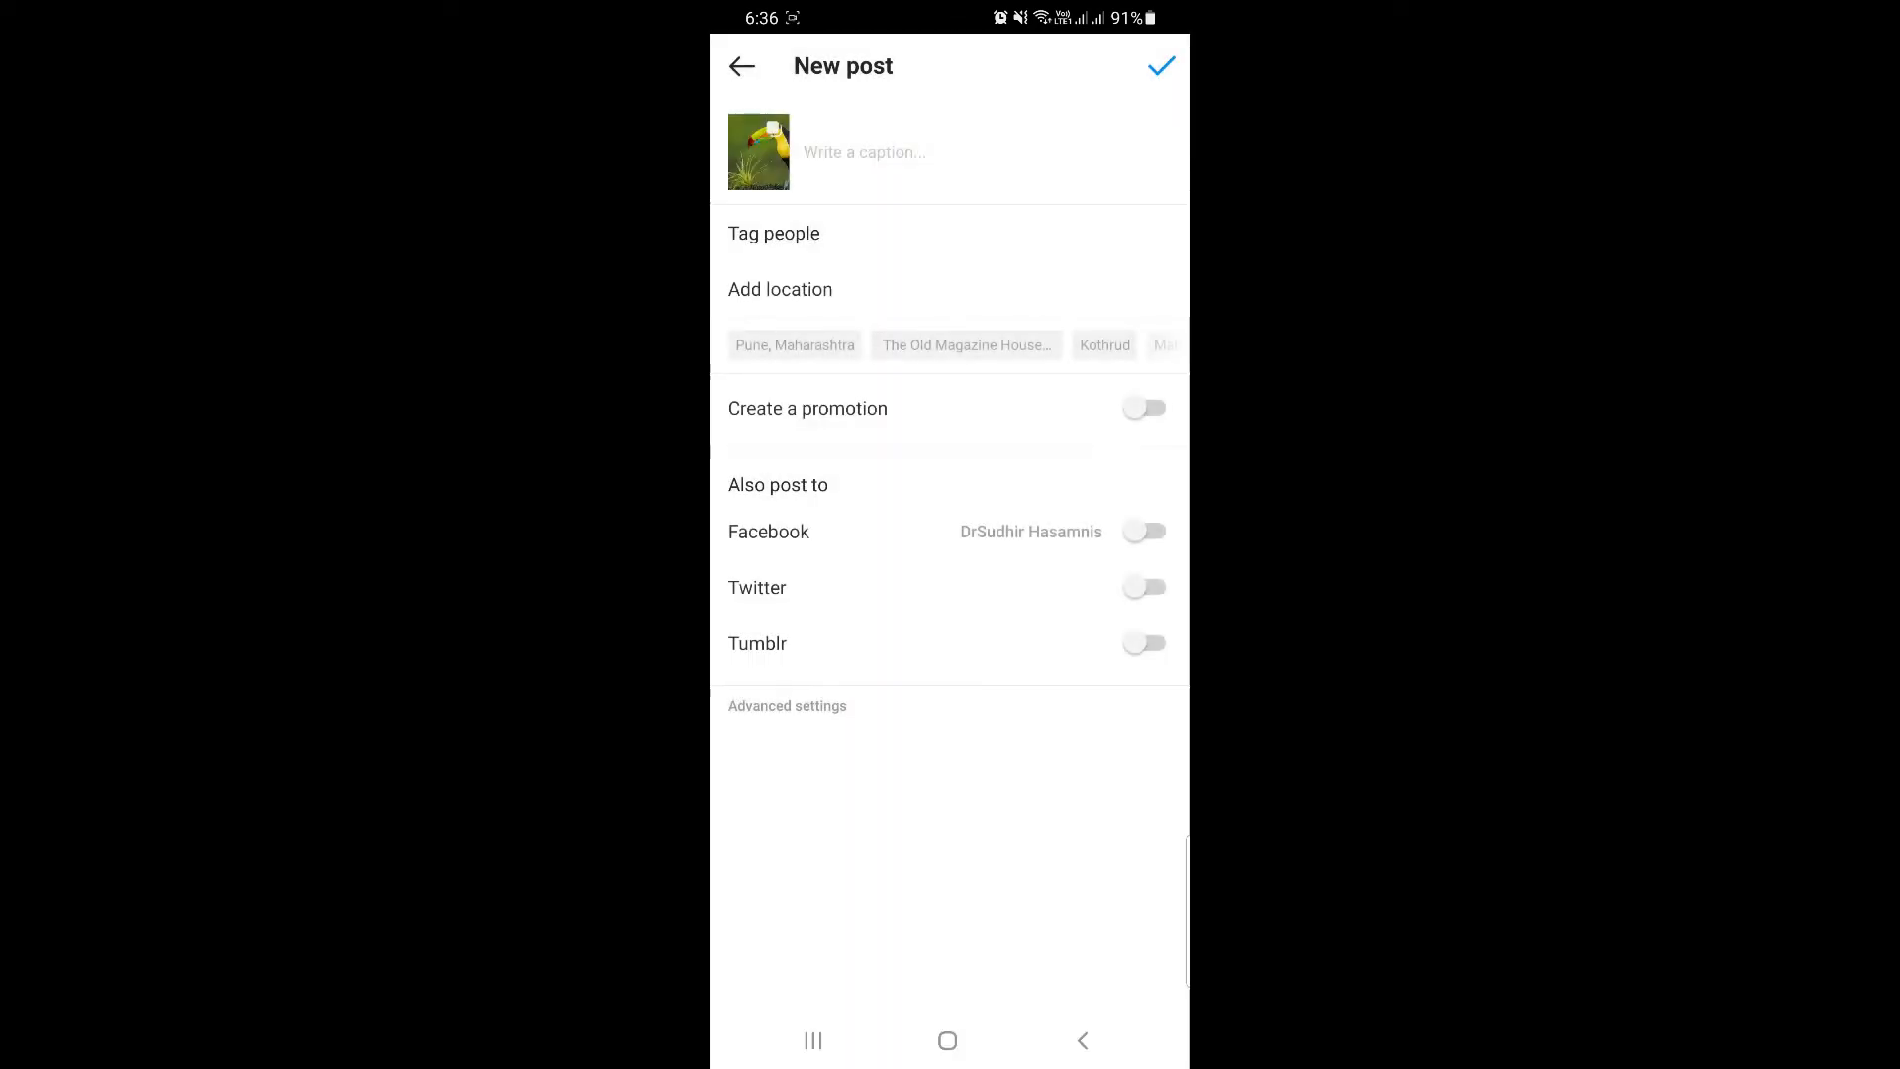
pyautogui.click(864, 152)
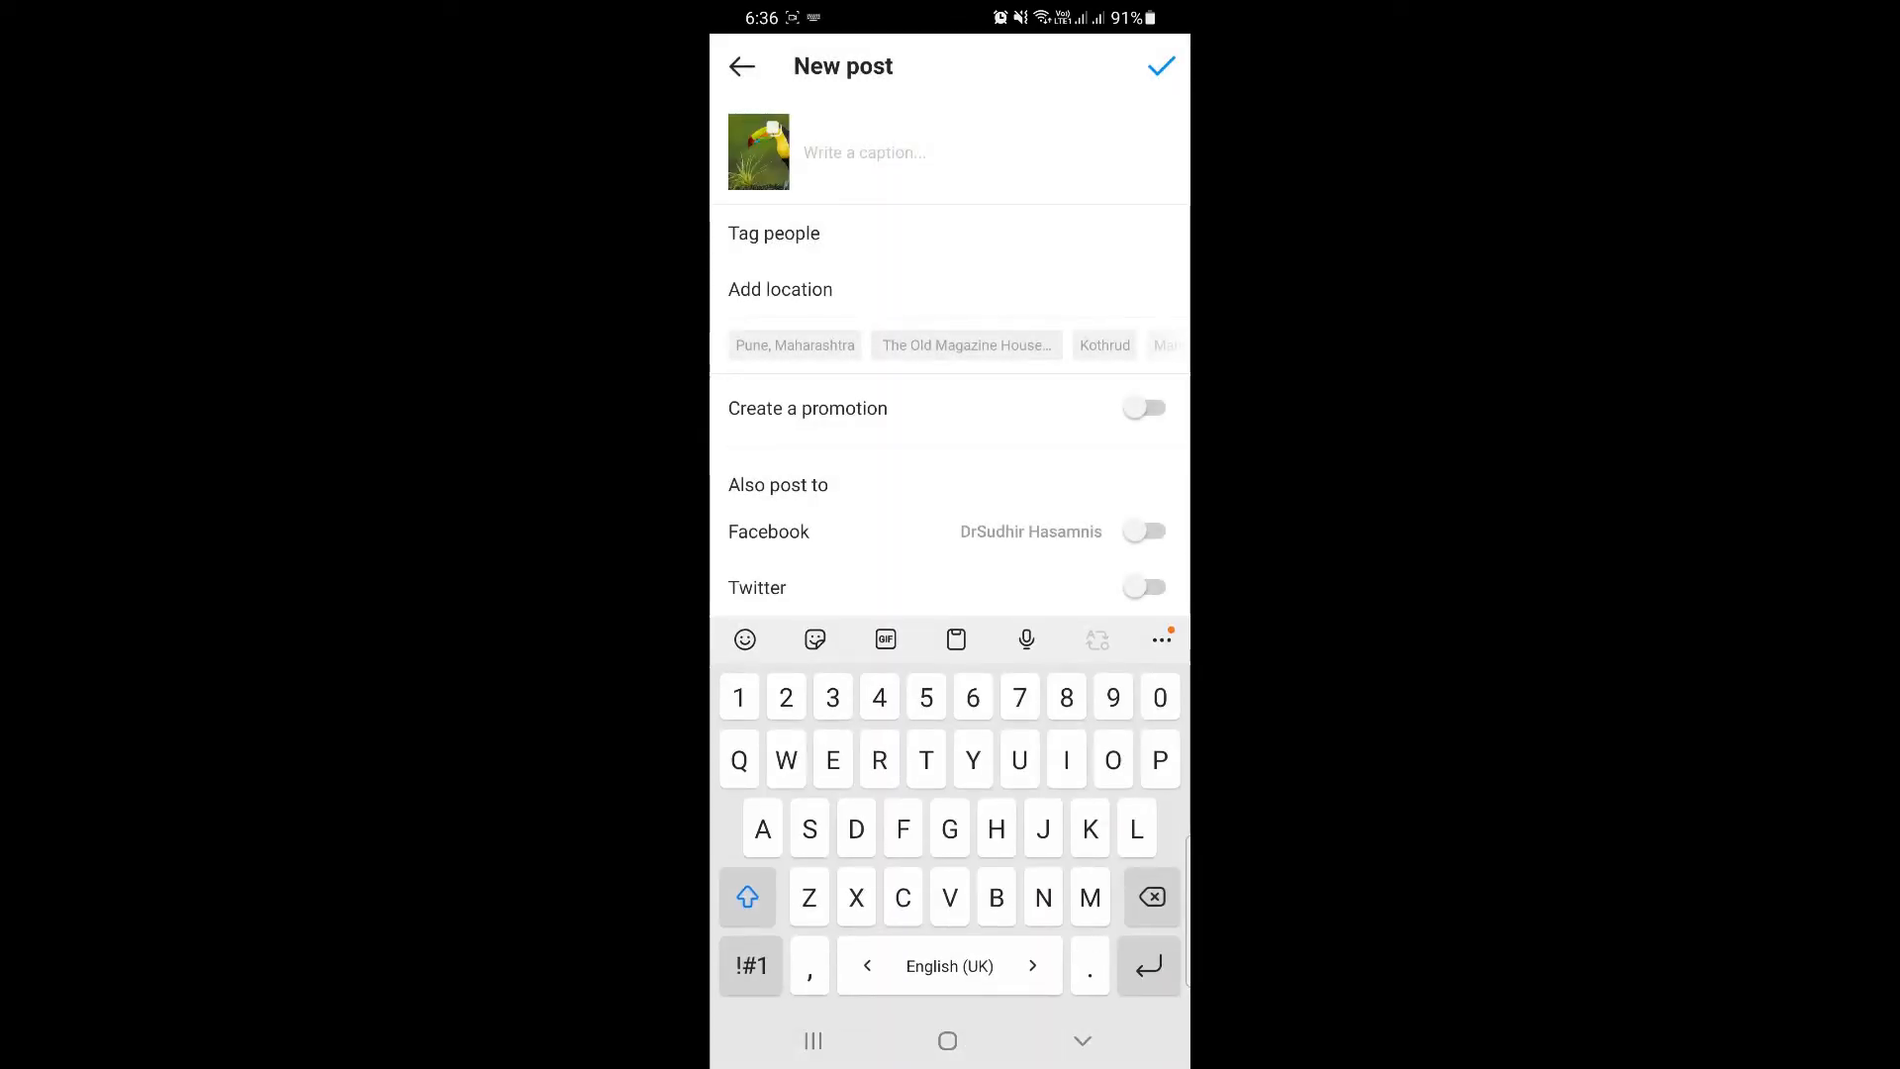
pyautogui.write('Keel-billed Toucans')
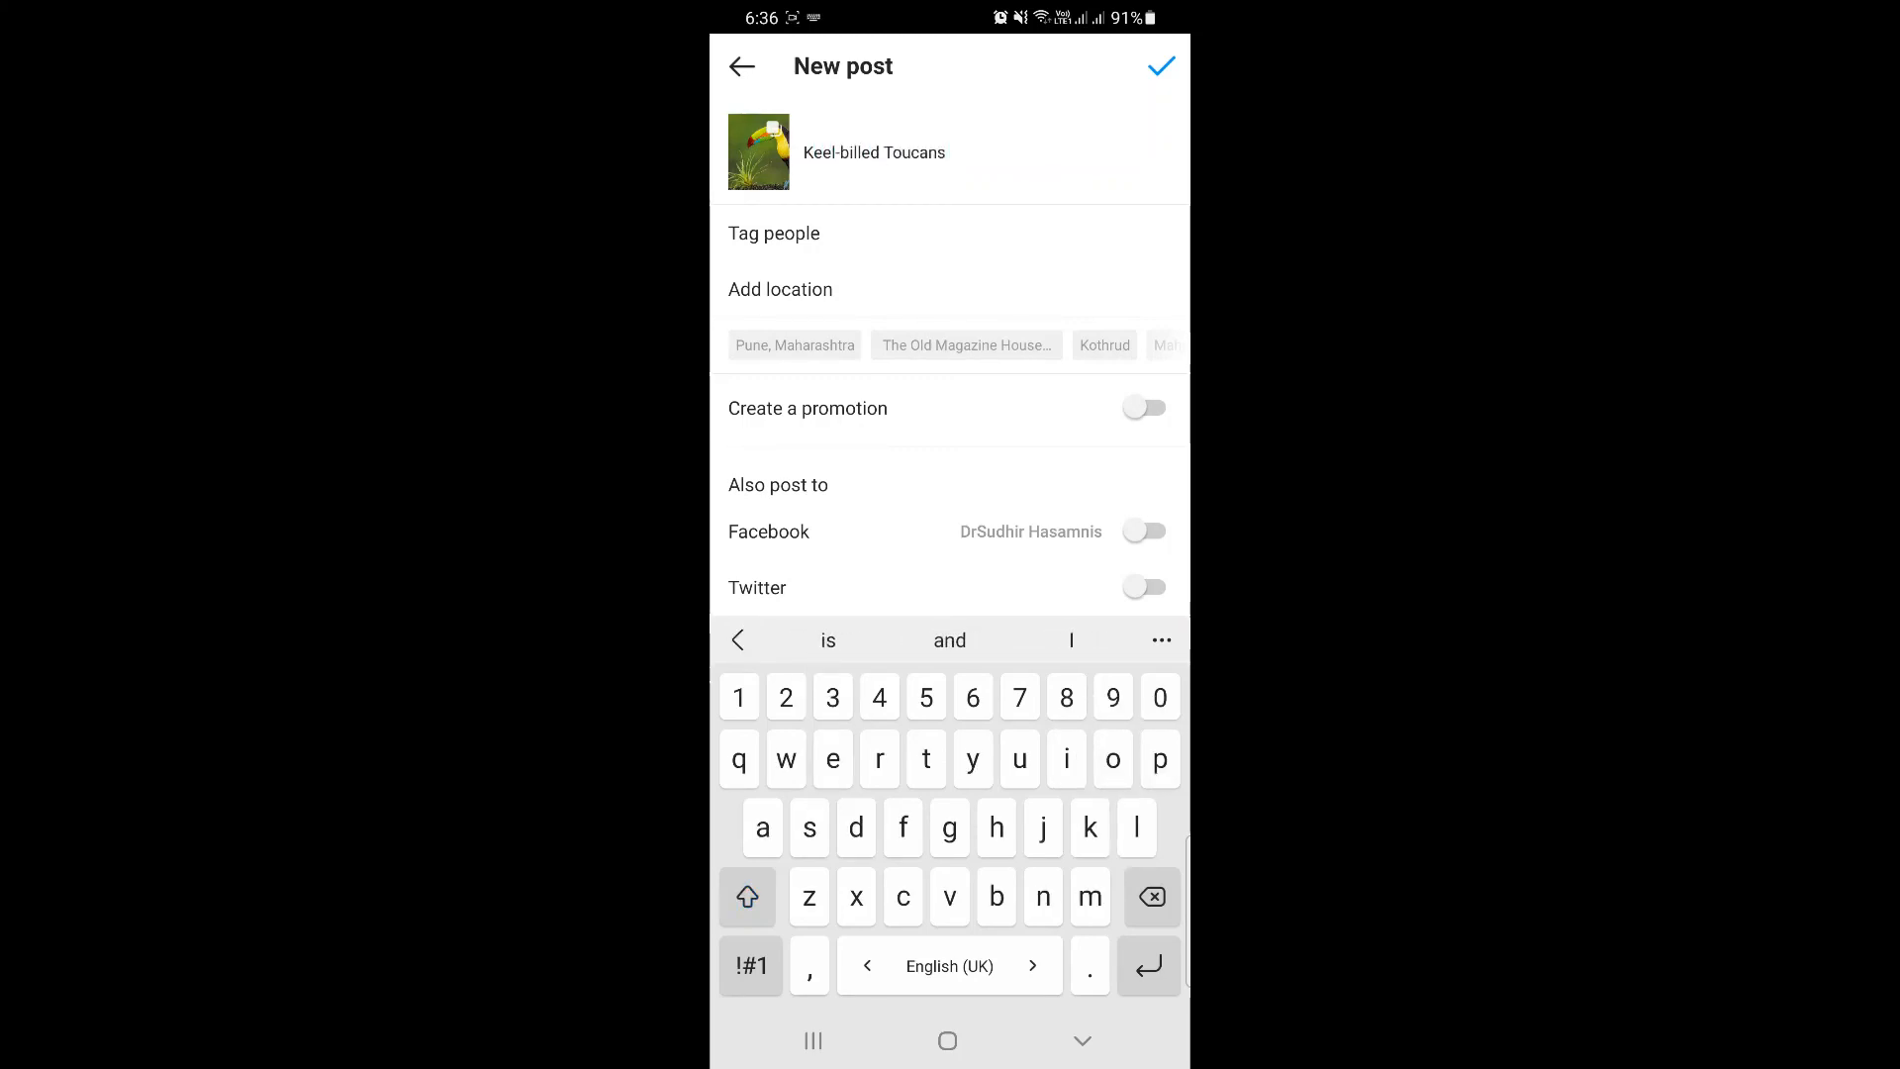
pyautogui.write(', Costa Rica 🇨🇷')
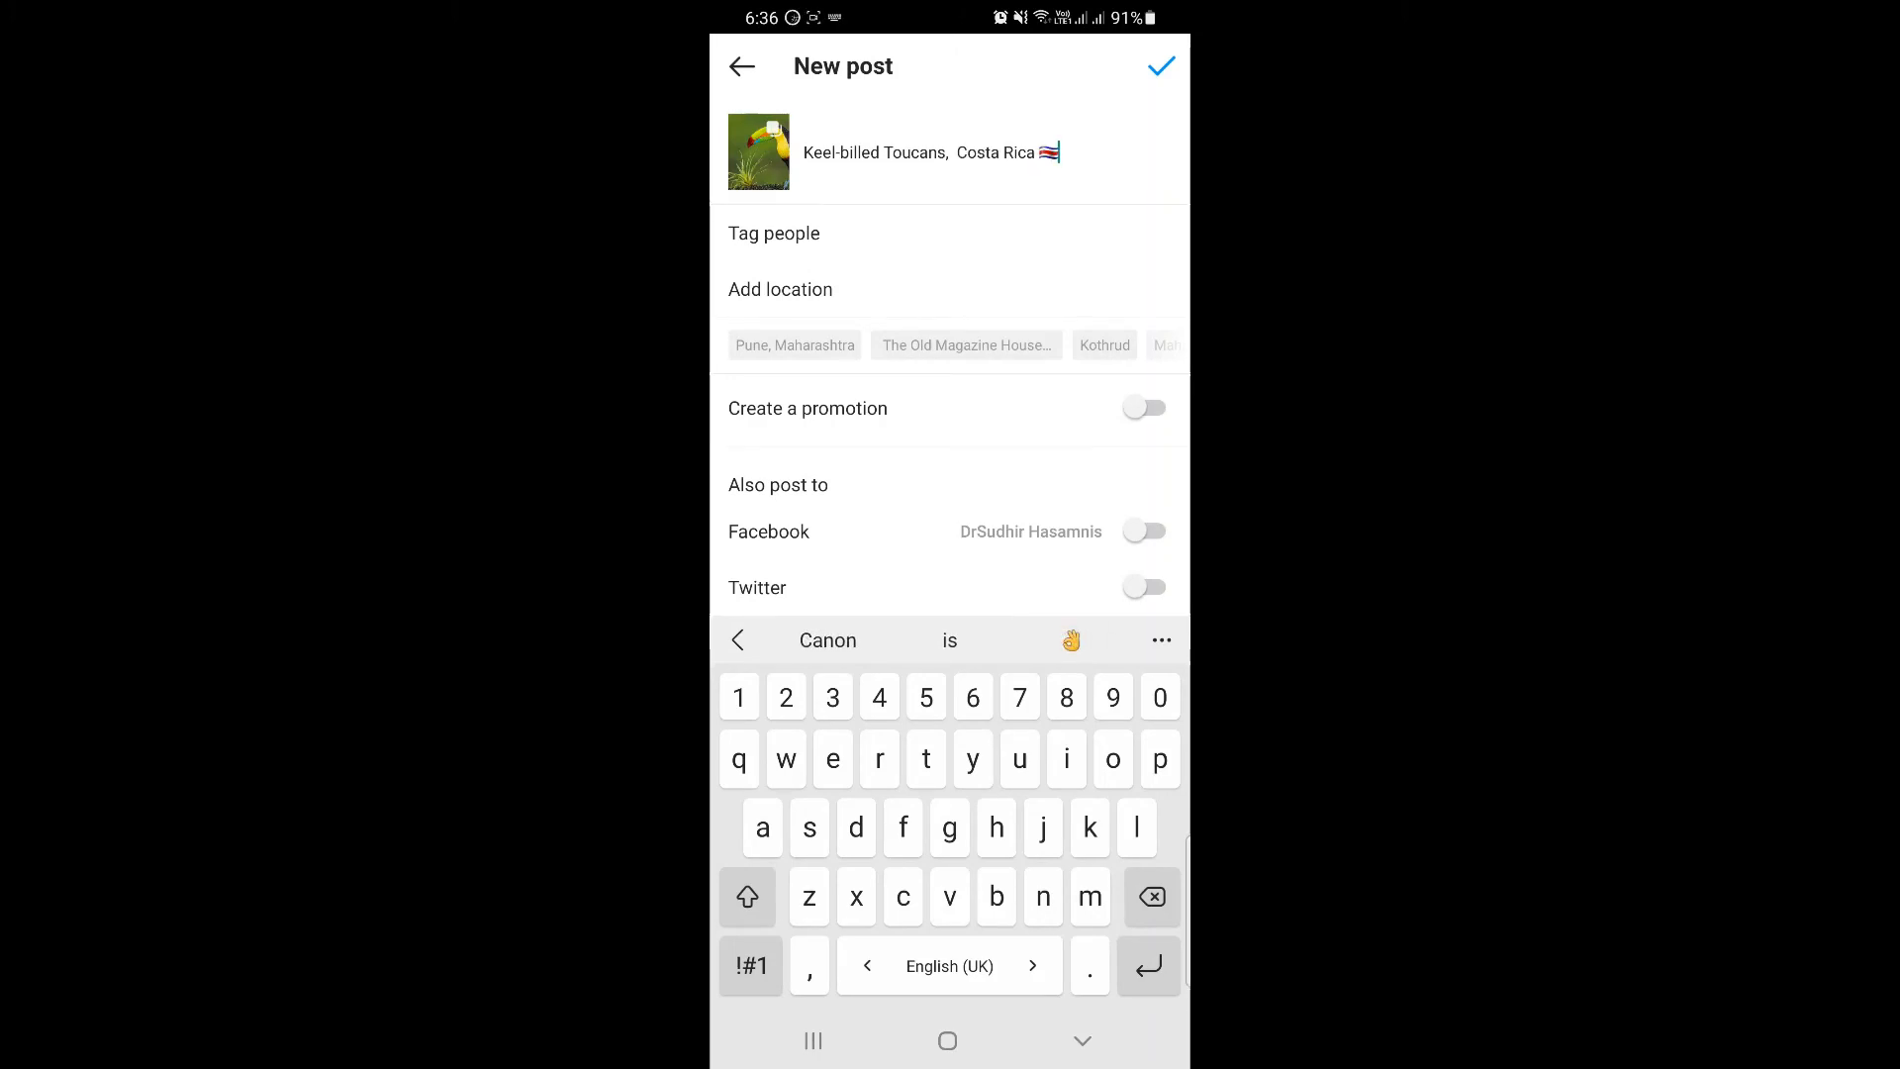
pyautogui.click(1161, 66)
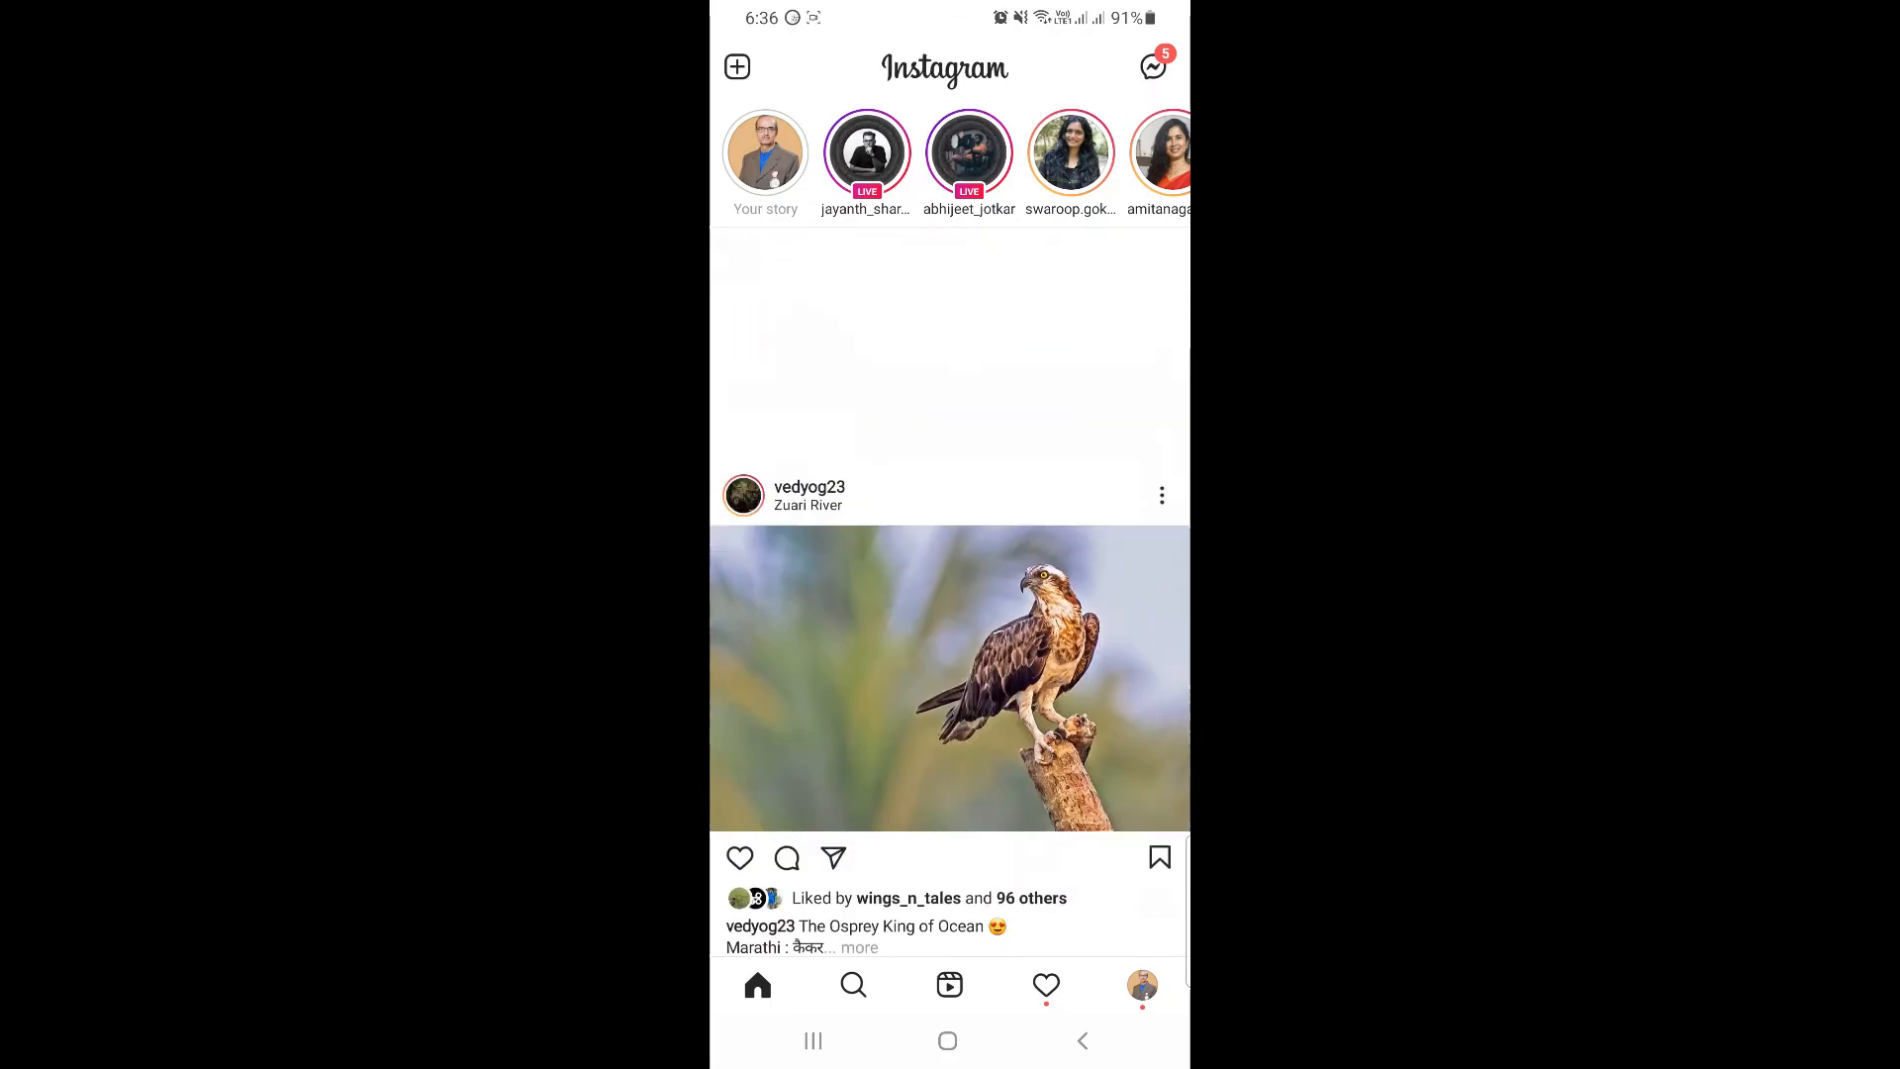
pyautogui.hscroll(10, 950, 587)
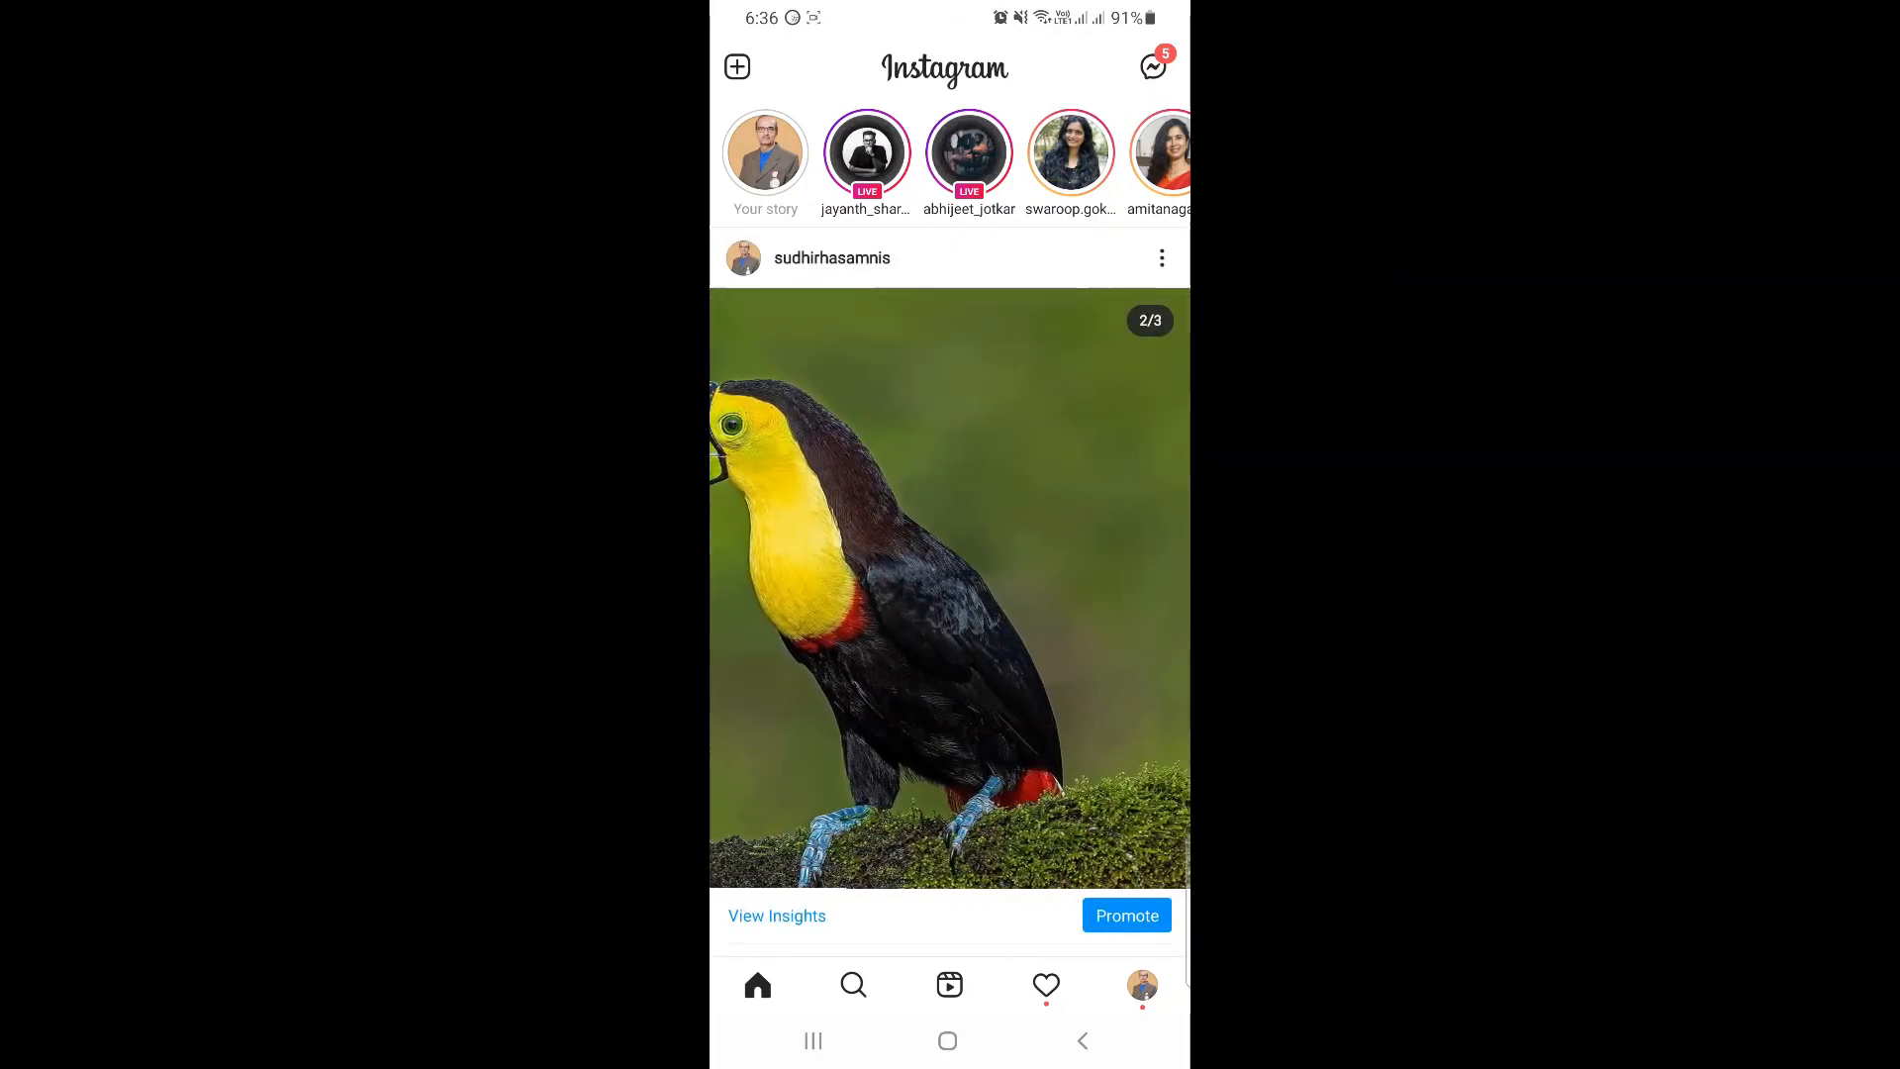